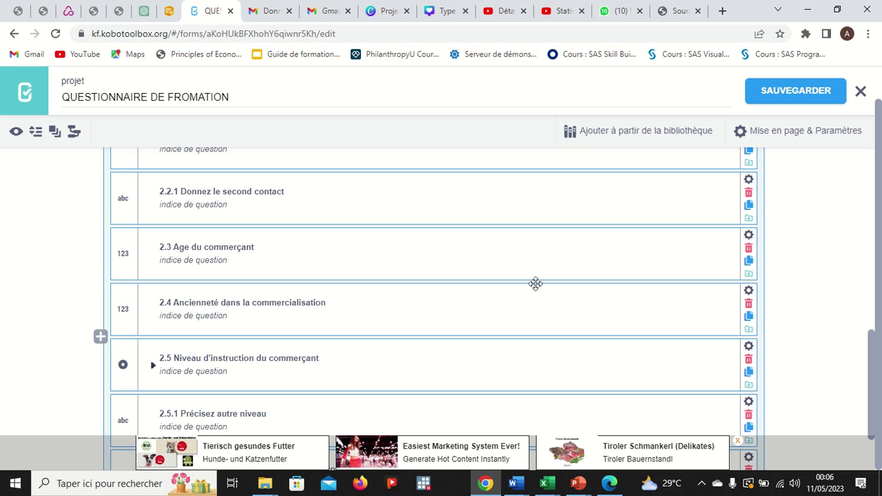
Collapse sections II and I.LOCALISATION in the form builder, then preview the form.
scroll(533, 283, down, 2)
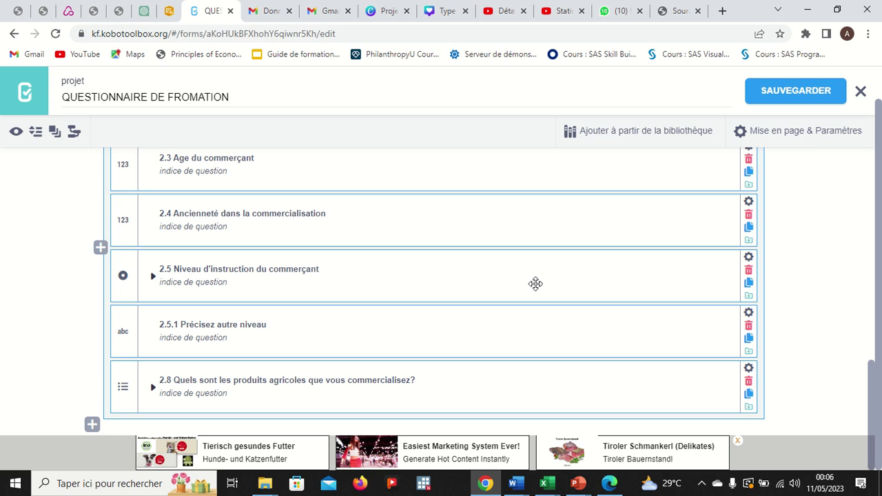
scroll(535, 283, up, 5)
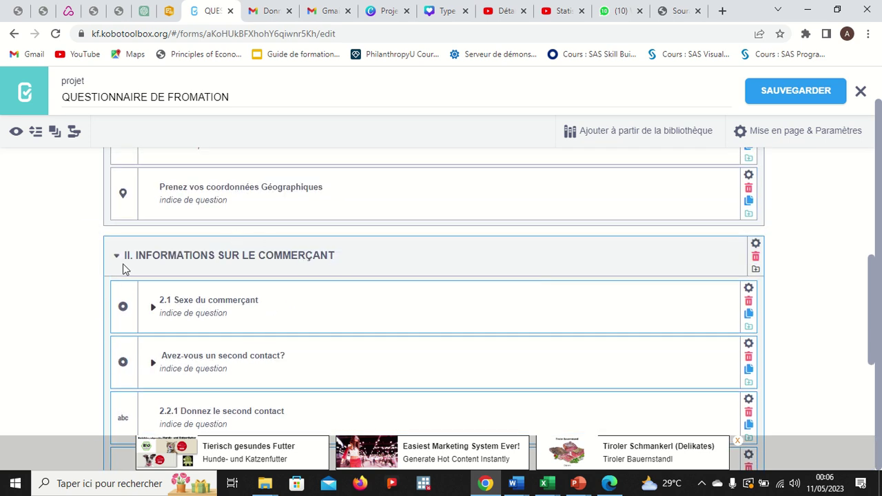
click(117, 260)
scroll(281, 269, up, 1)
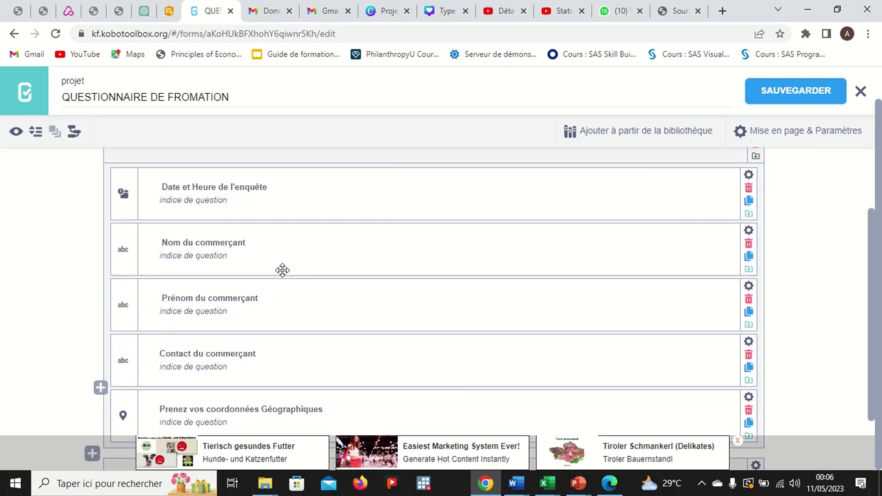
scroll(282, 270, up, 1)
click(117, 183)
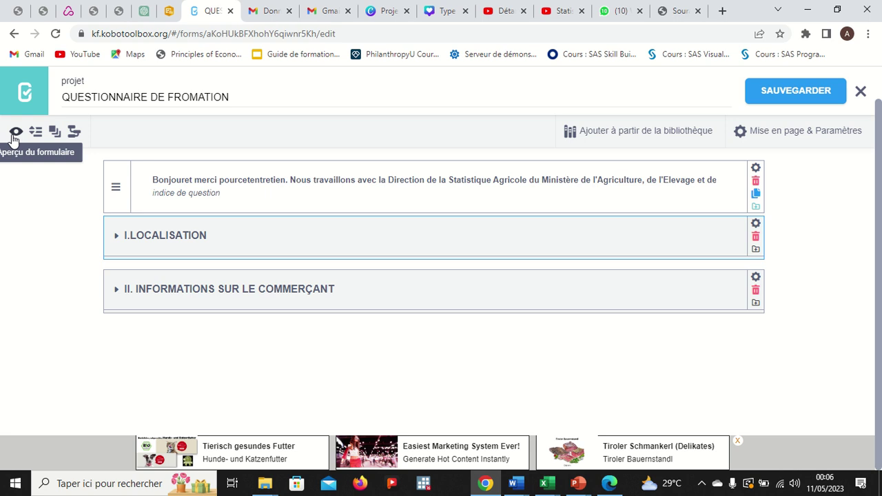
click(15, 136)
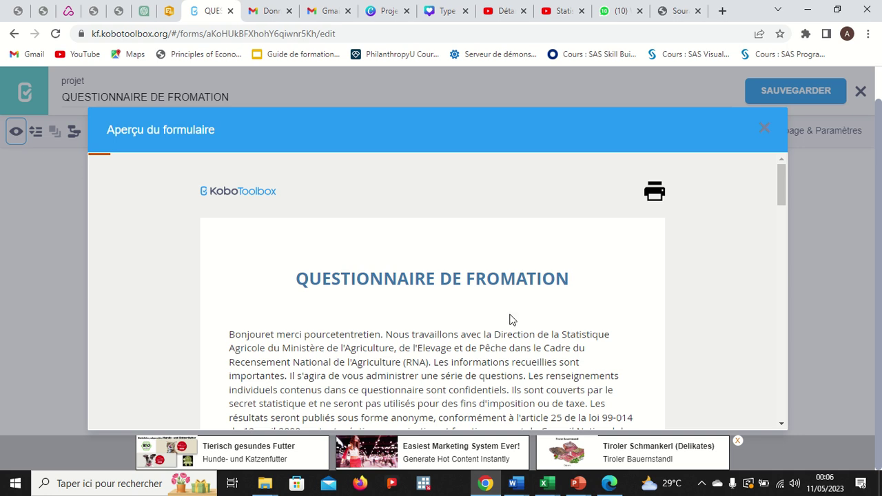
Scroll through the preview's intro and fields, then collapse I.LOCALISATION and the trader section.
scroll(542, 332, down, 1)
scroll(422, 255, up, 1)
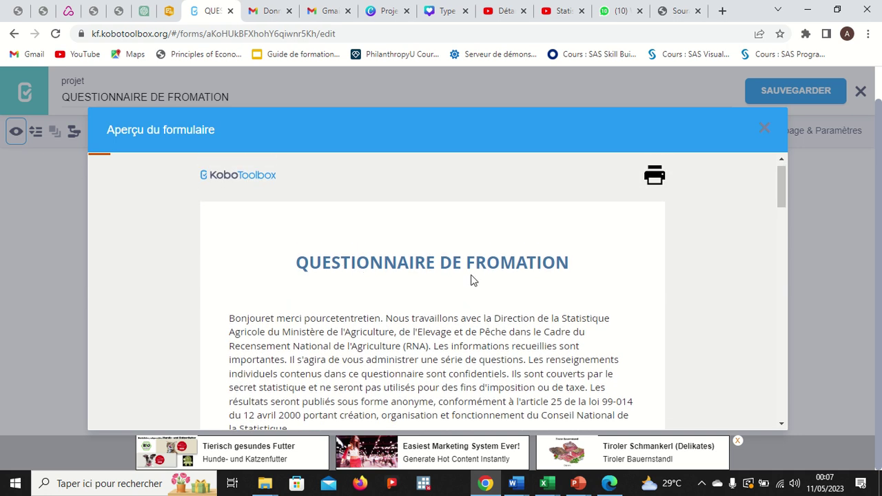
scroll(473, 279, down, 2)
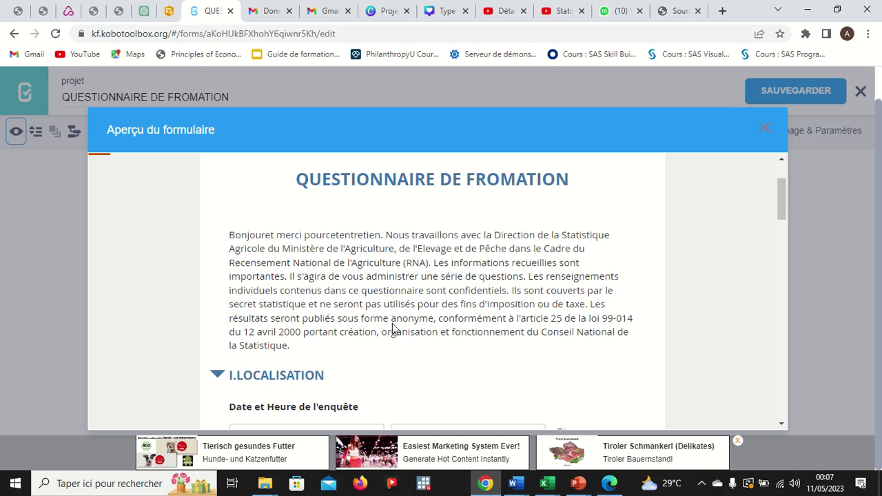
scroll(393, 331, down, 2)
scroll(413, 291, down, 5)
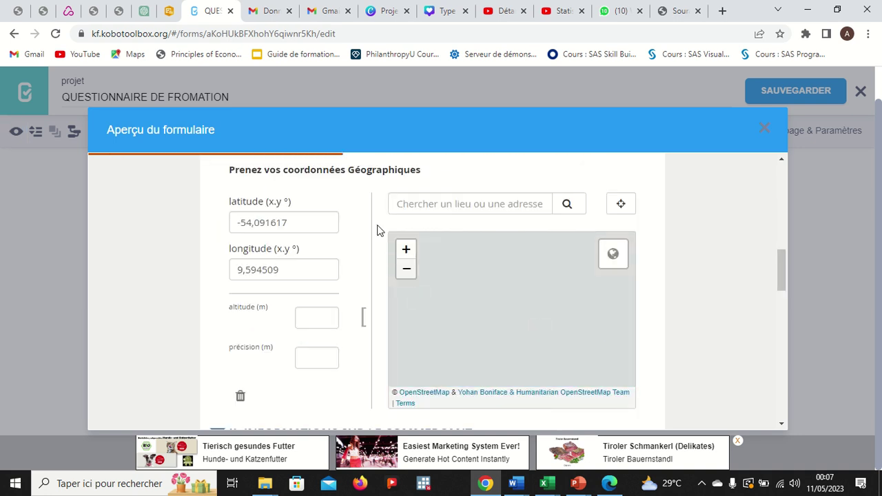
scroll(496, 234, up, 3)
scroll(496, 234, up, 3)
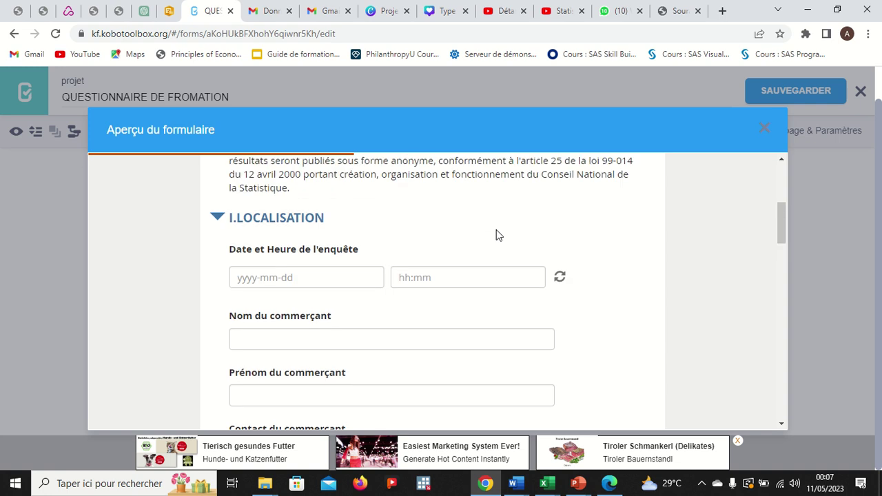
click(218, 259)
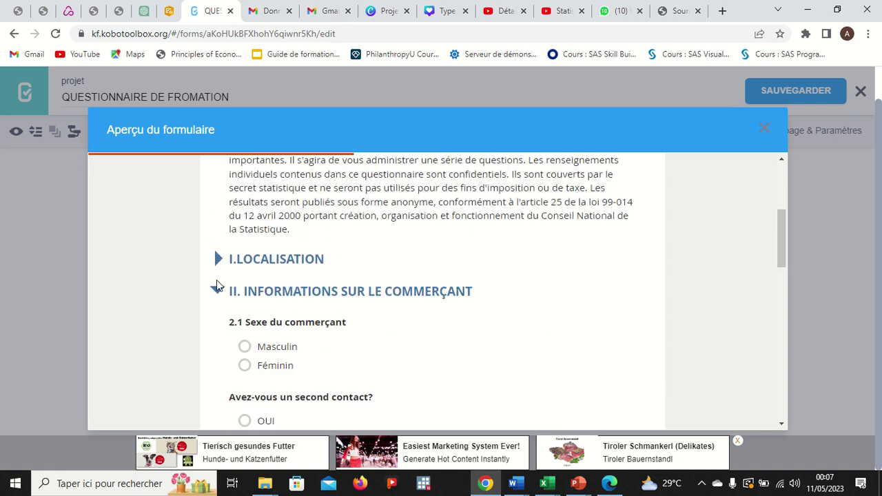
click(217, 290)
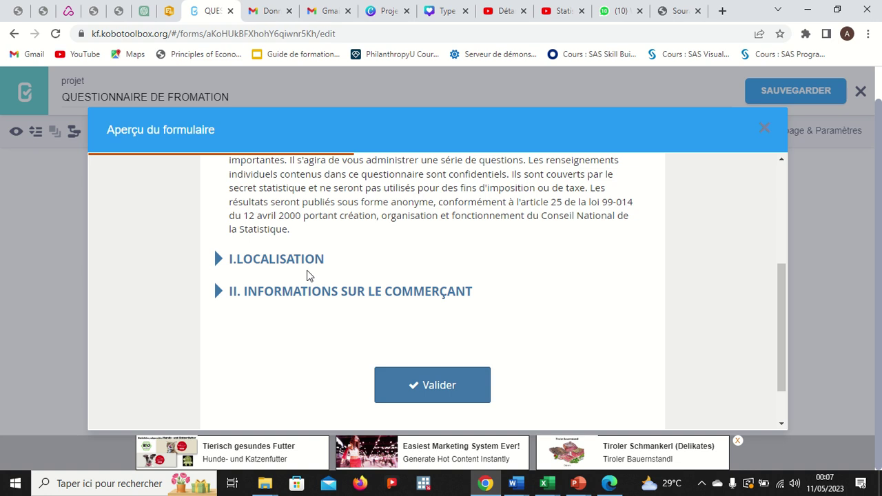
Expand I.LOCALISATION in the preview and set the survey date to 2023-05-11.
click(221, 263)
scroll(281, 295, down, 1)
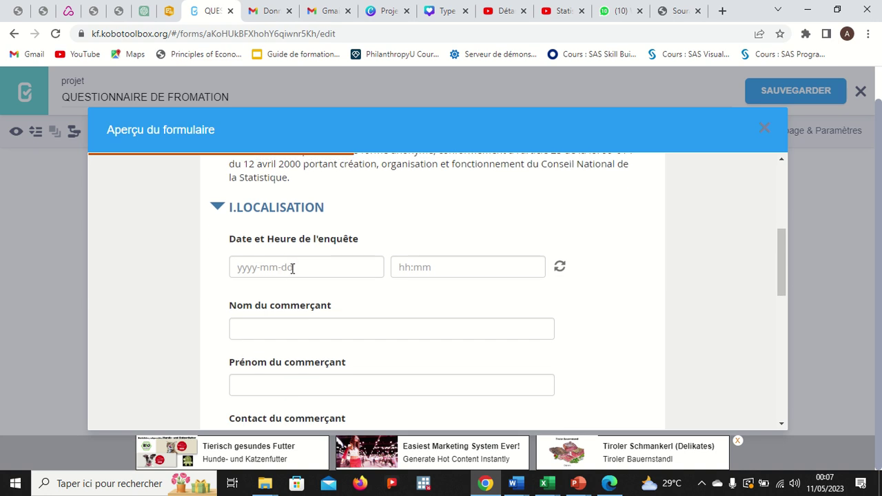
click(293, 269)
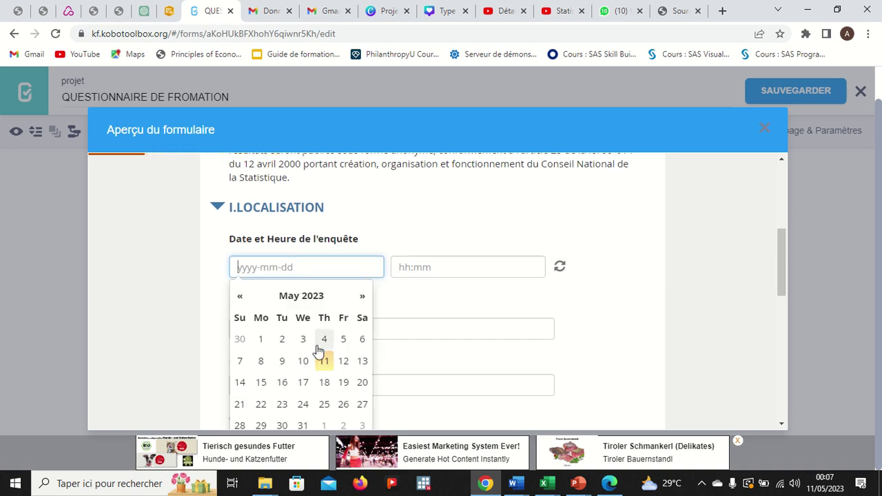
scroll(334, 366, down, 1)
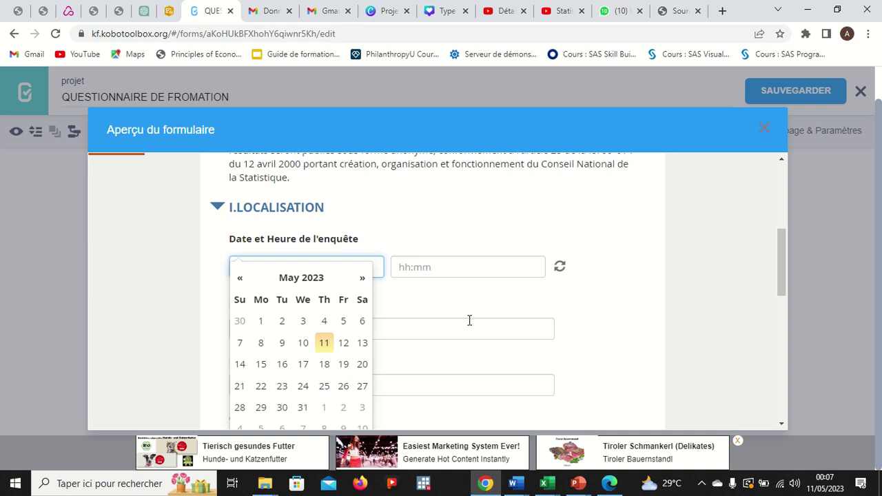
scroll(469, 319, down, 2)
click(324, 346)
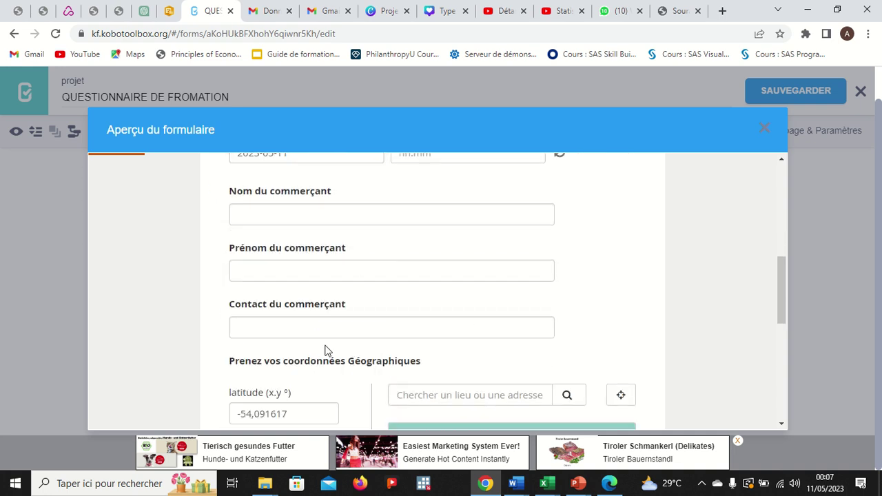
scroll(338, 261, up, 1)
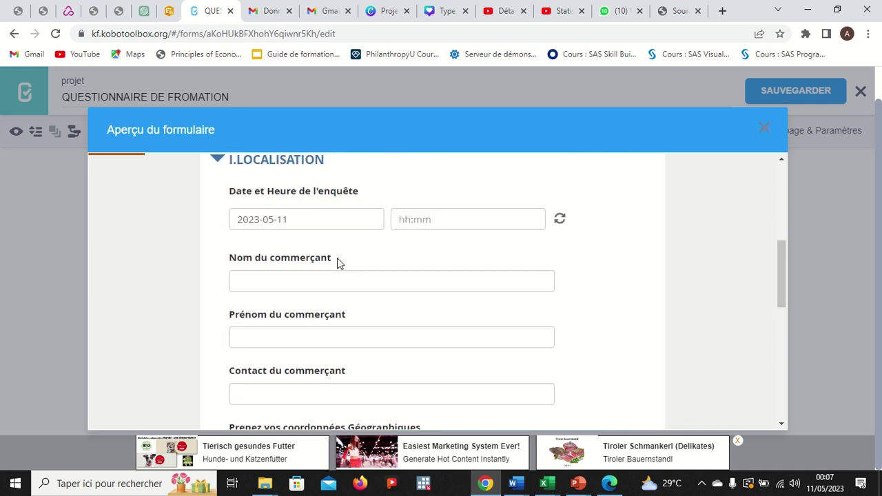
Set the survey time to 00:15.
click(433, 220)
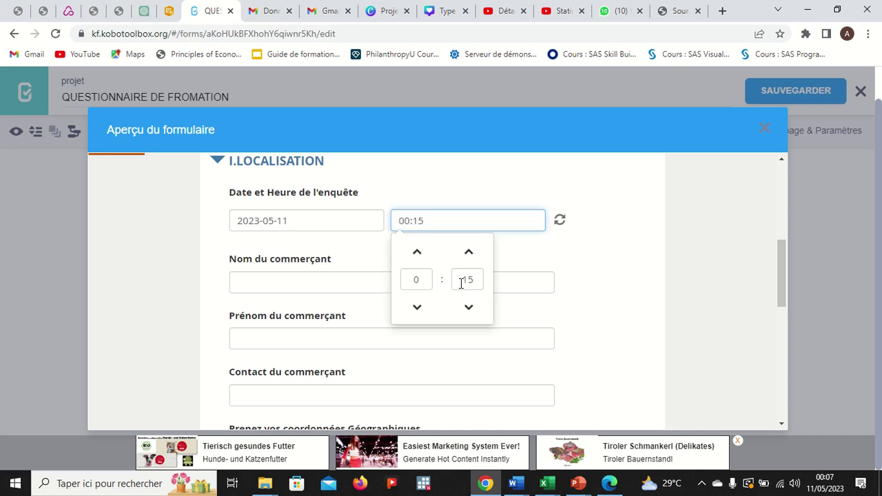
click(418, 281)
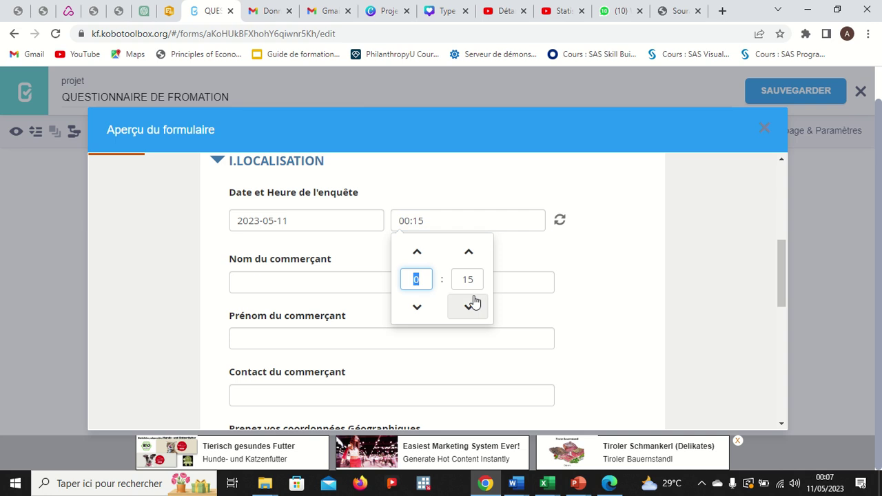
click(473, 281)
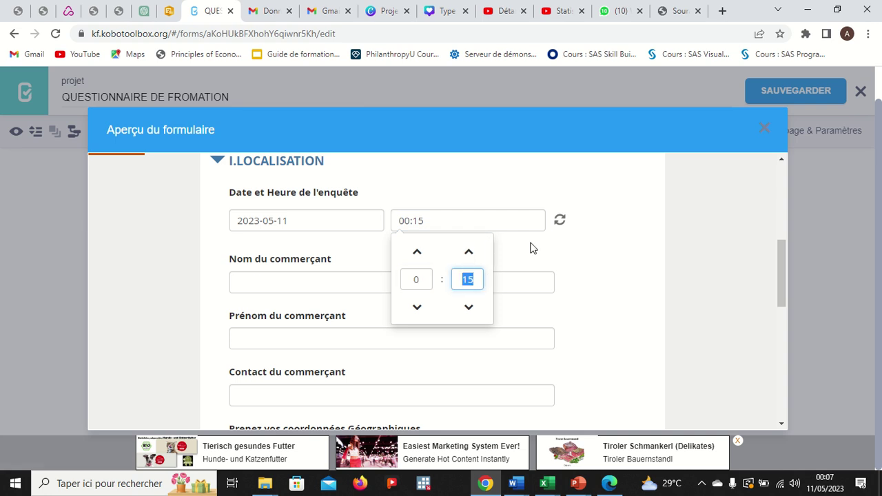
key(Tab)
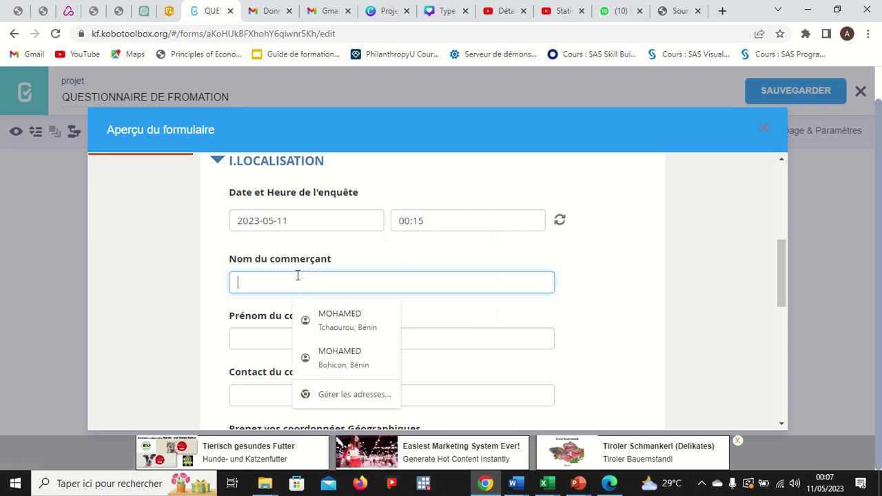
Enter the trader's surname in capitals in the Nom du commerçant field.
text(M)
key(BackSpace)
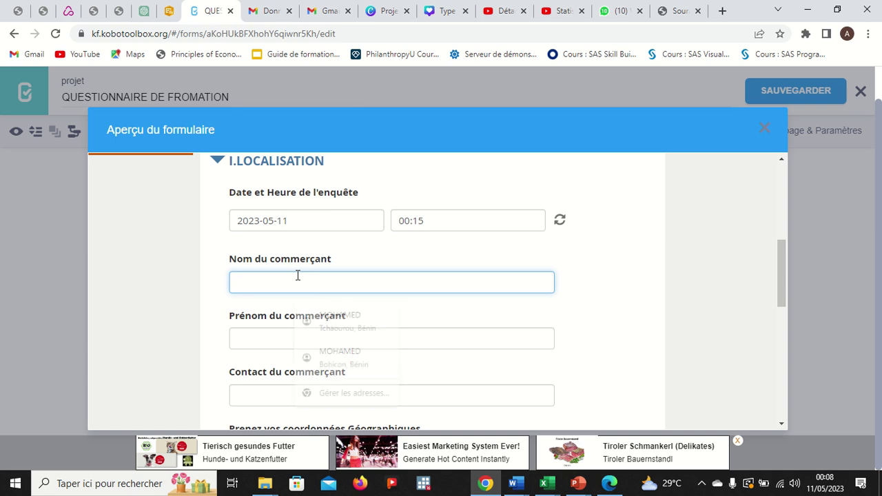
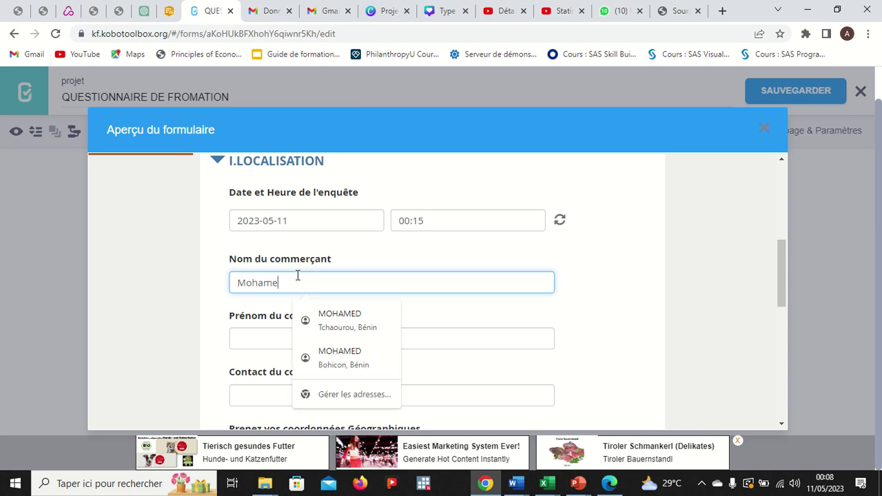
key(Escape)
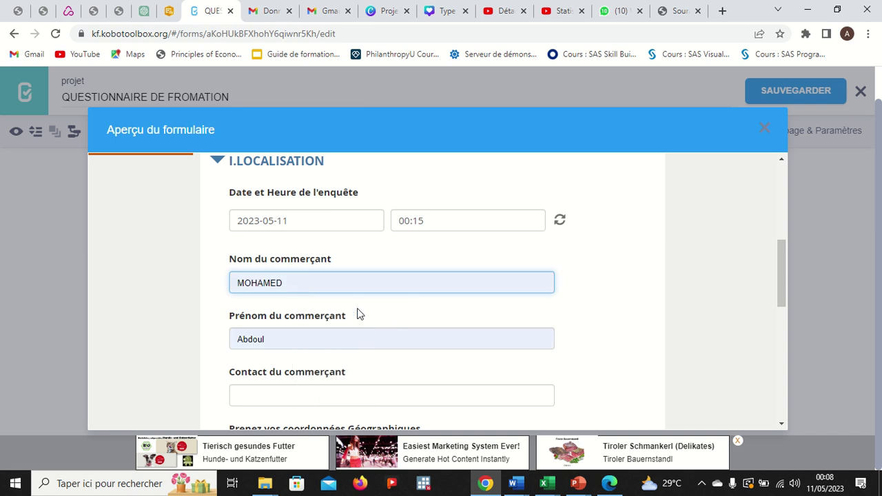
scroll(383, 312, down, 1)
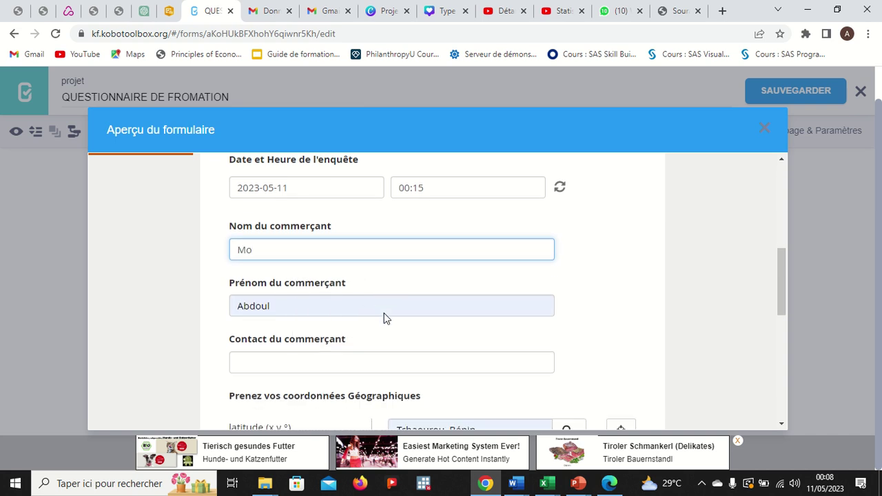
click(273, 248)
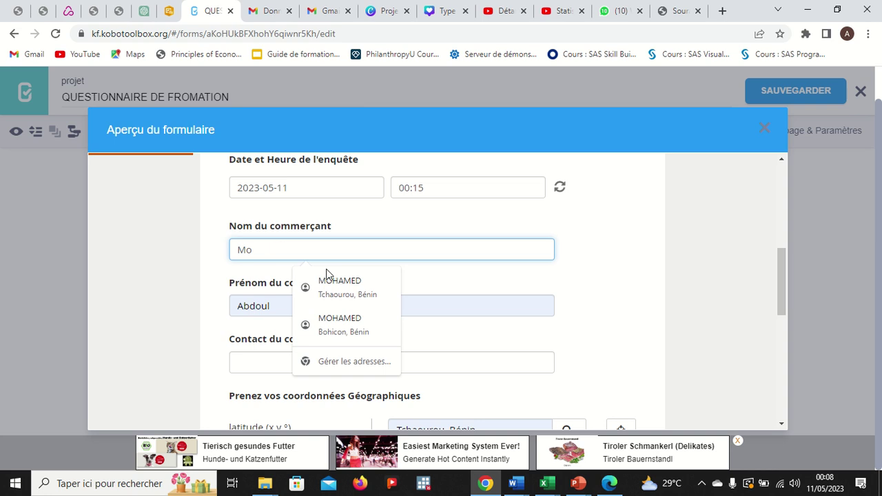
key(Escape)
key(BackSpace)
text(OHAMED)
Enter the trader's hyphenated first name and the trader's phone number as contact.
click(271, 308)
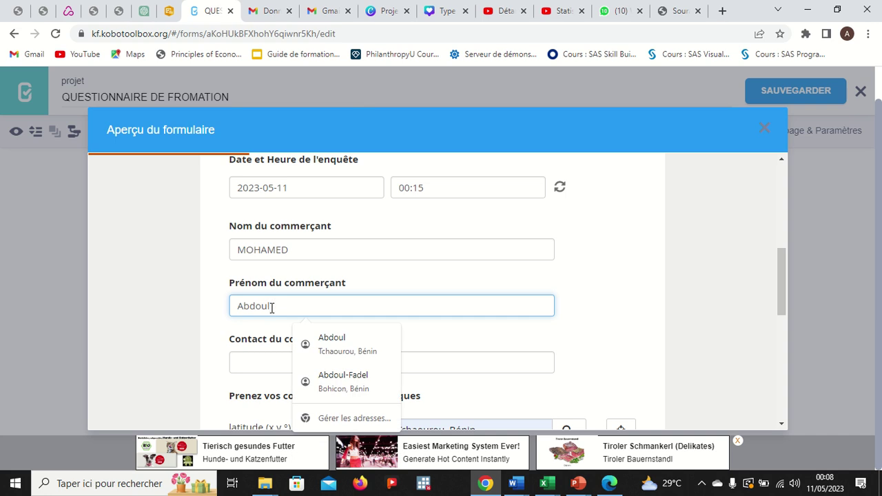
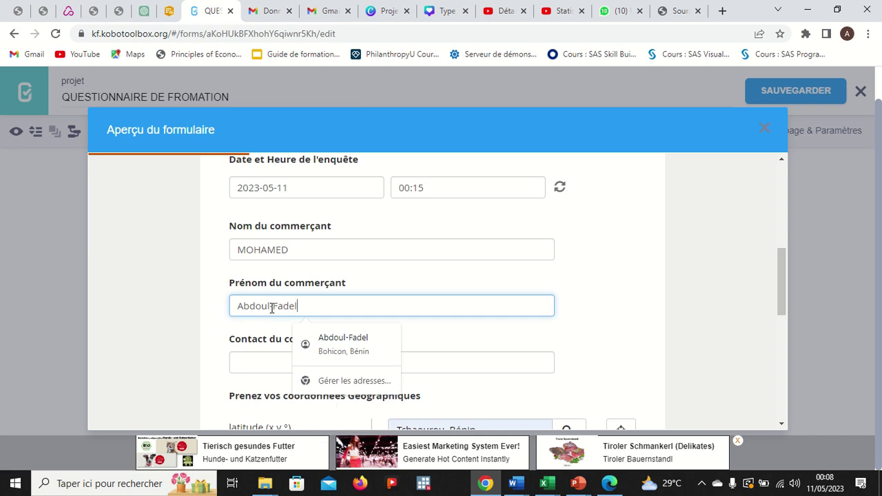
click(272, 308)
text(-)
click(263, 361)
text(é)
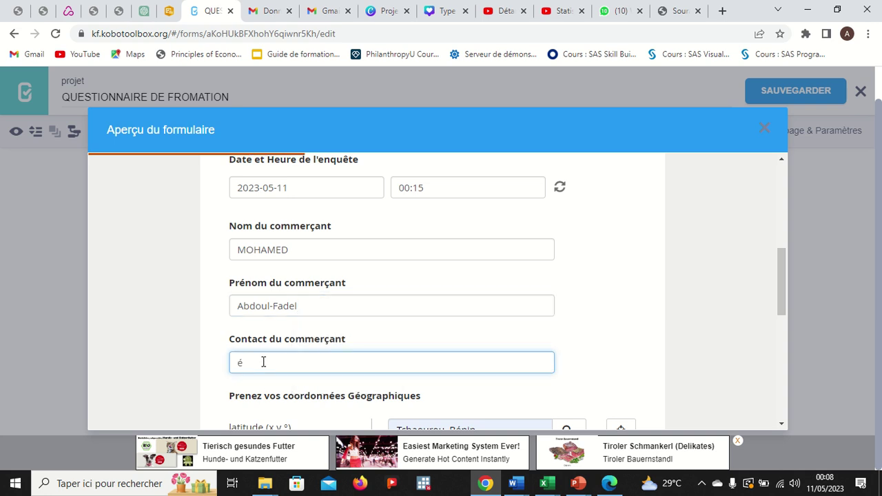
scroll(354, 372, down, 3)
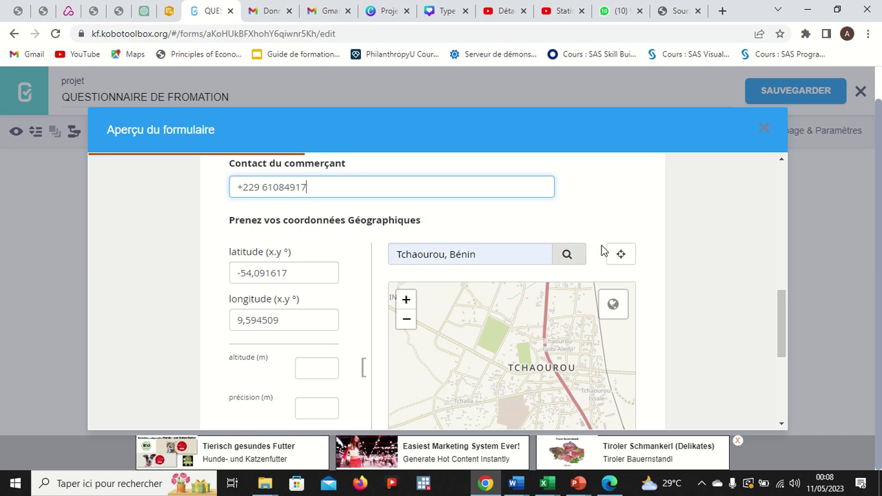
Fill the geographic point from the current location, then clear it.
click(623, 257)
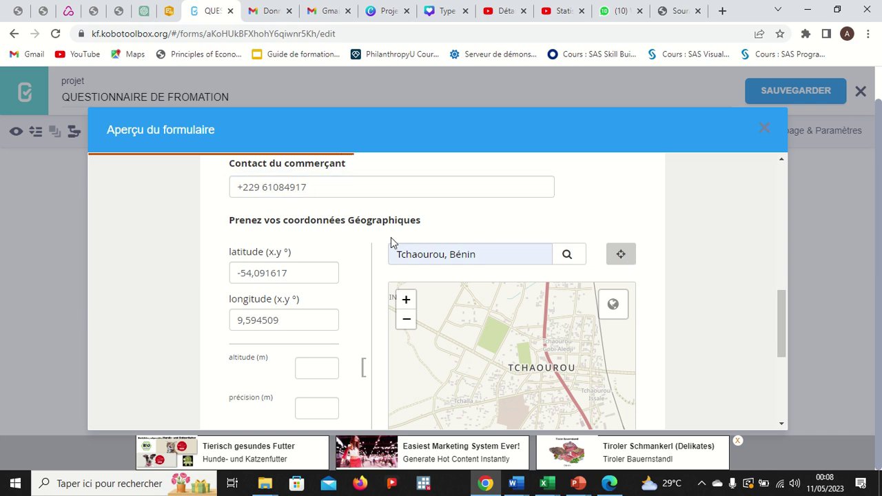
scroll(391, 237, down, 1)
scroll(391, 237, down, 1)
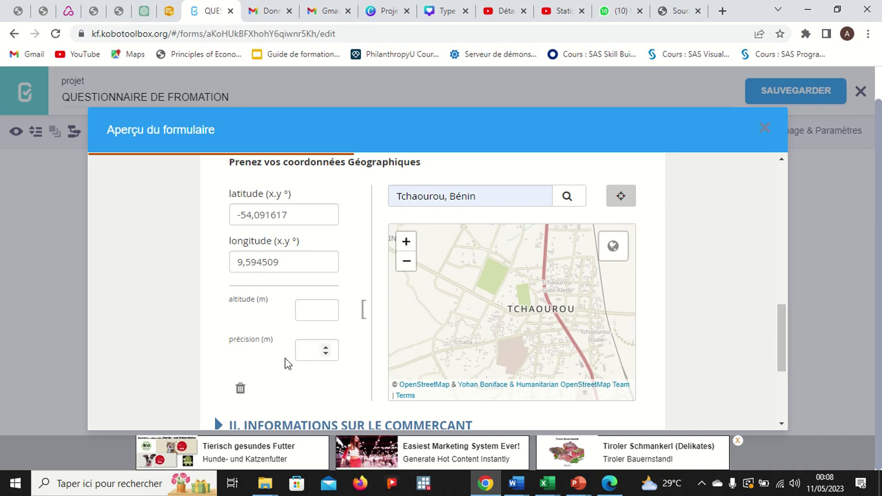
click(241, 388)
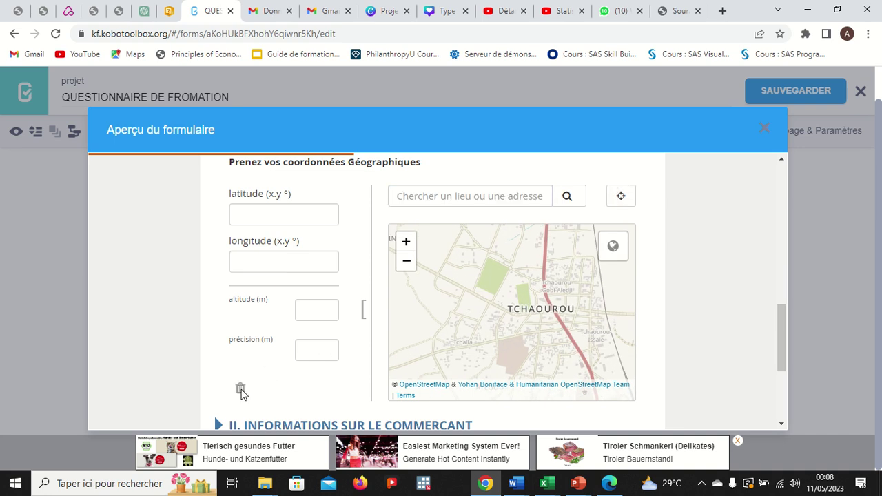
scroll(391, 266, up, 1)
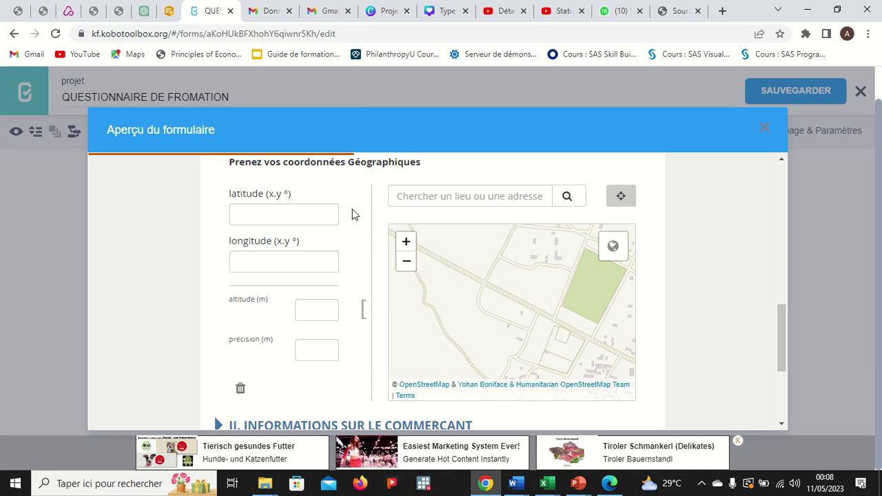
scroll(352, 209, up, 1)
scroll(352, 211, down, 1)
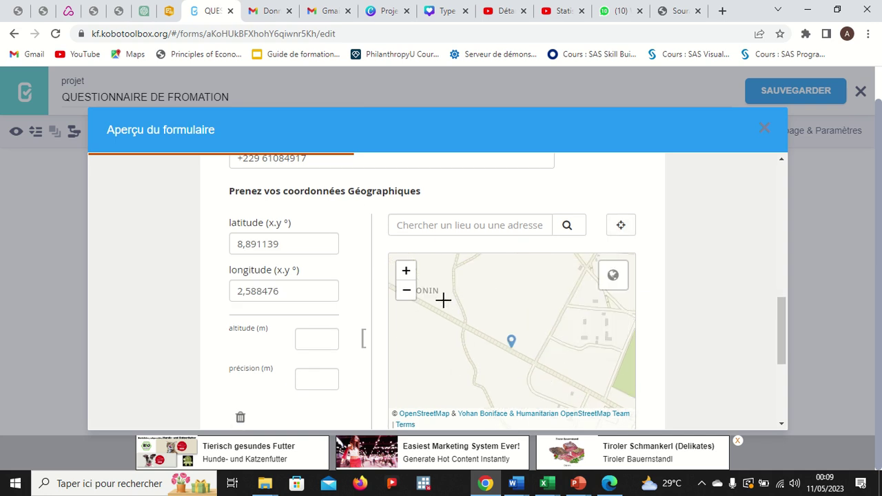
Pin the point near Boronin at latitude 8,892474, longitude 2,586223.
click(446, 302)
mouse_move(611, 279)
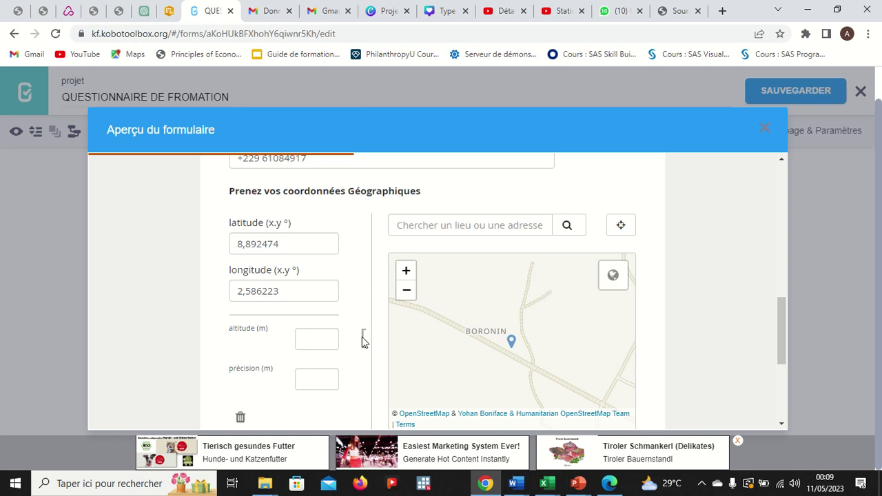
scroll(363, 341, down, 1)
scroll(363, 341, down, 1)
scroll(361, 343, up, 3)
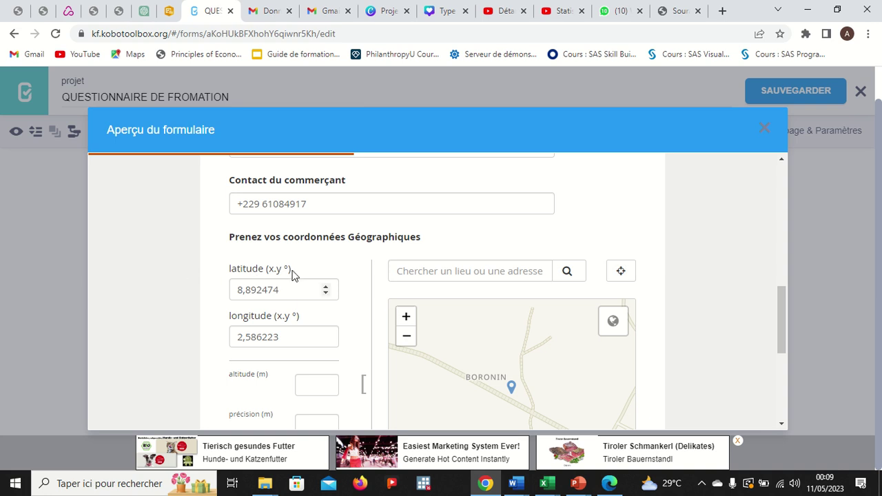
scroll(299, 328, down, 2)
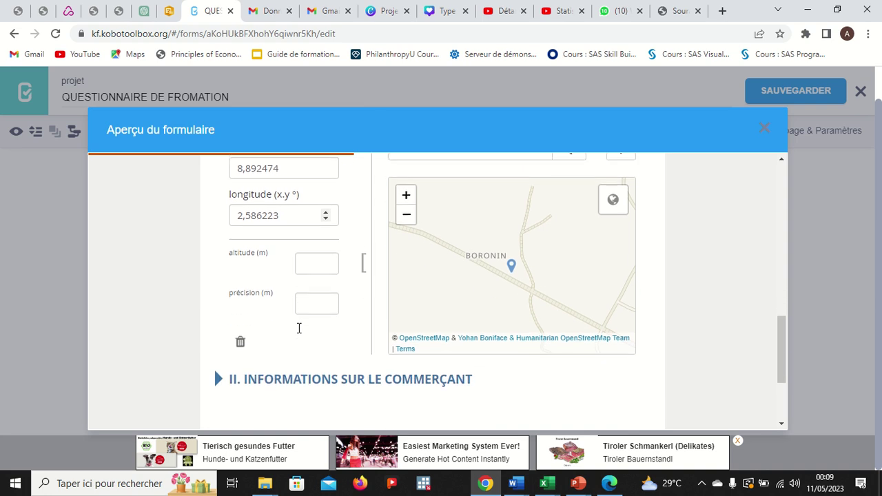
scroll(299, 328, down, 2)
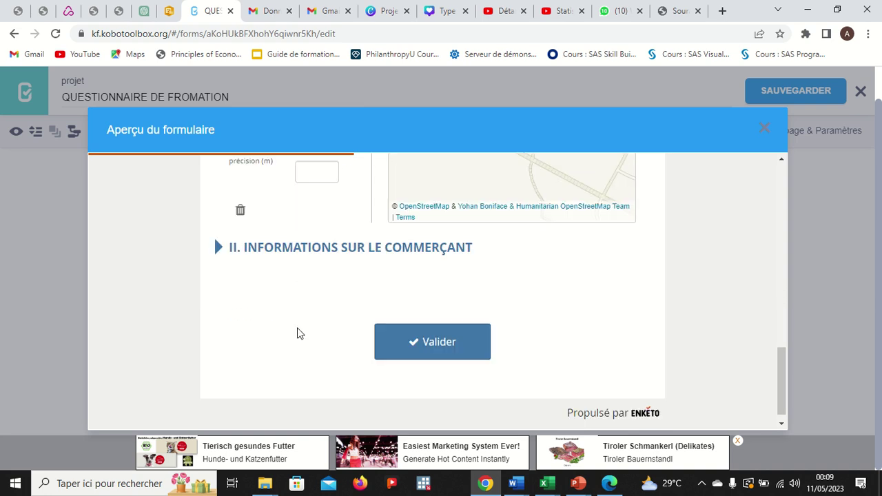
Expand the trader section and answer Masculin for sex and NON for second contact.
double_click(221, 251)
click(221, 251)
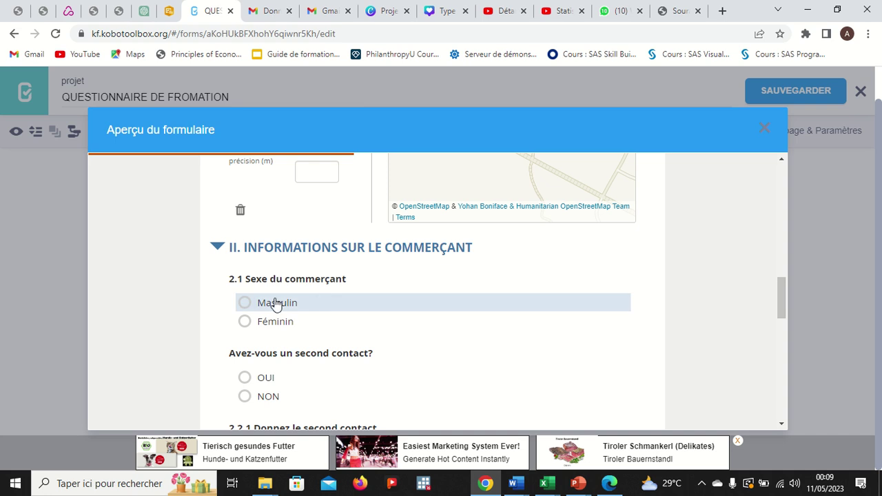
click(244, 306)
scroll(379, 347, down, 2)
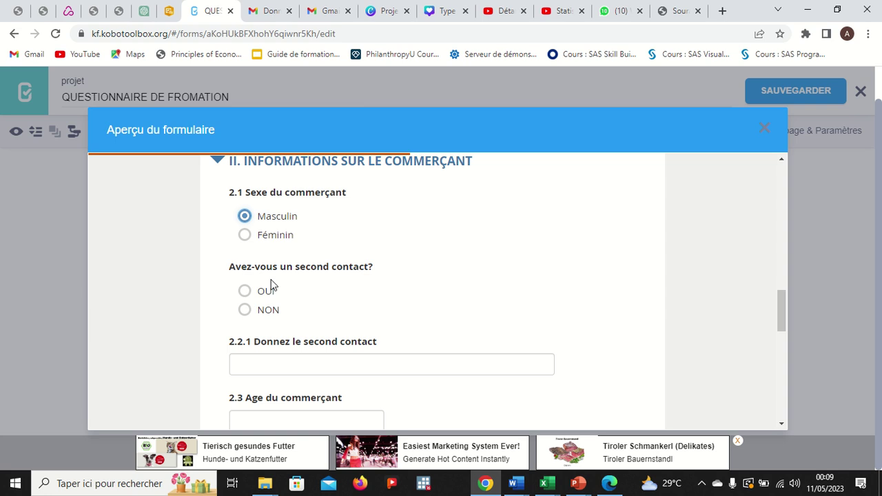
click(245, 296)
click(248, 312)
Enter age 3 and seniority 5, and choose Alphbétisé as education level.
scroll(335, 334, down, 1)
scroll(335, 334, down, 2)
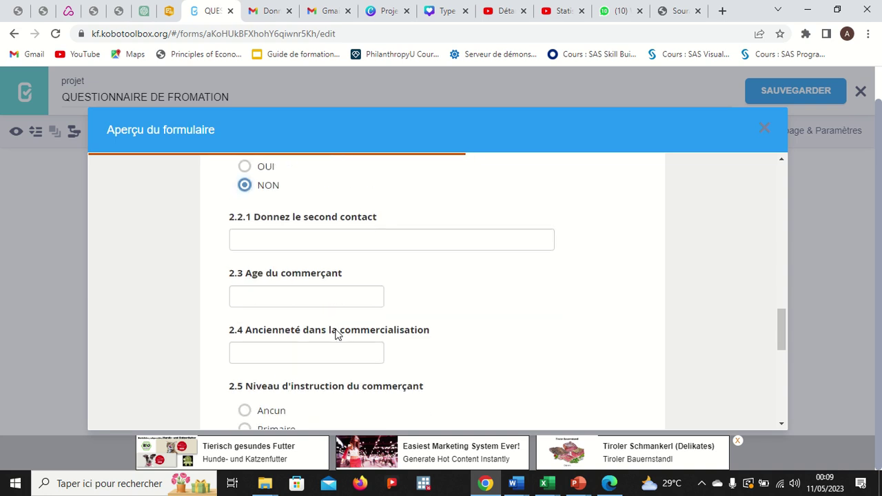
click(290, 306)
text(3)
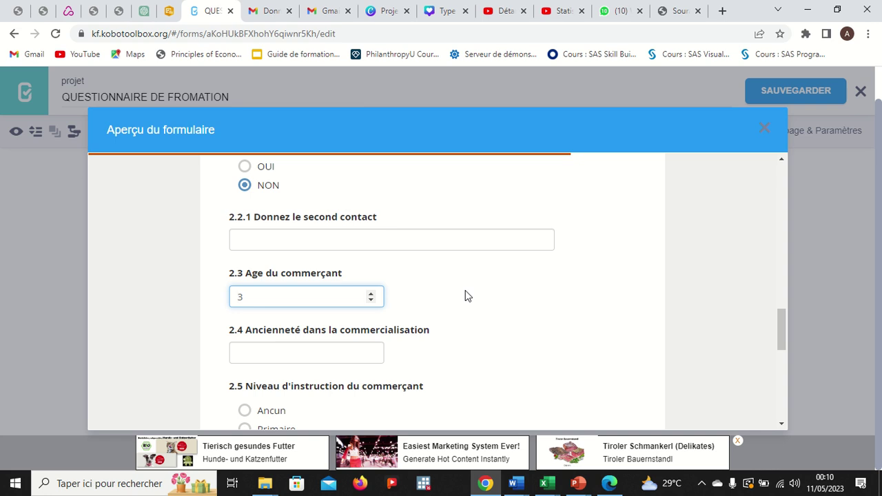
click(323, 352)
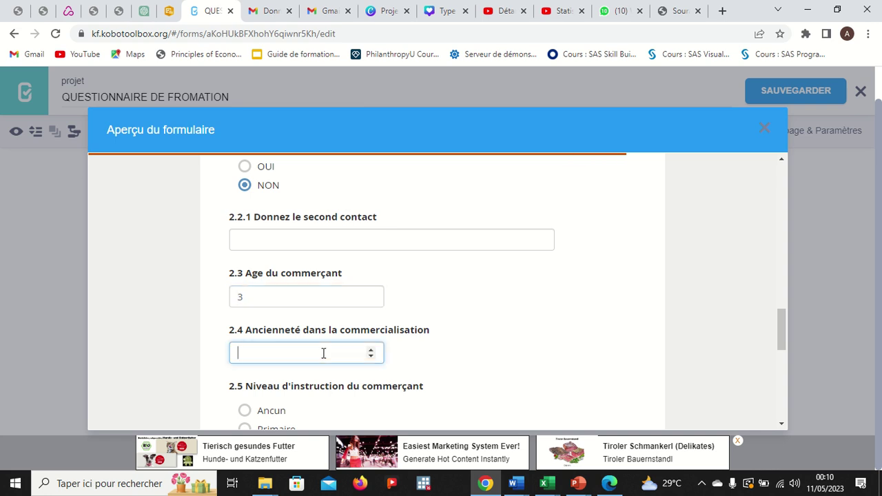
text(5)
scroll(464, 343, down, 2)
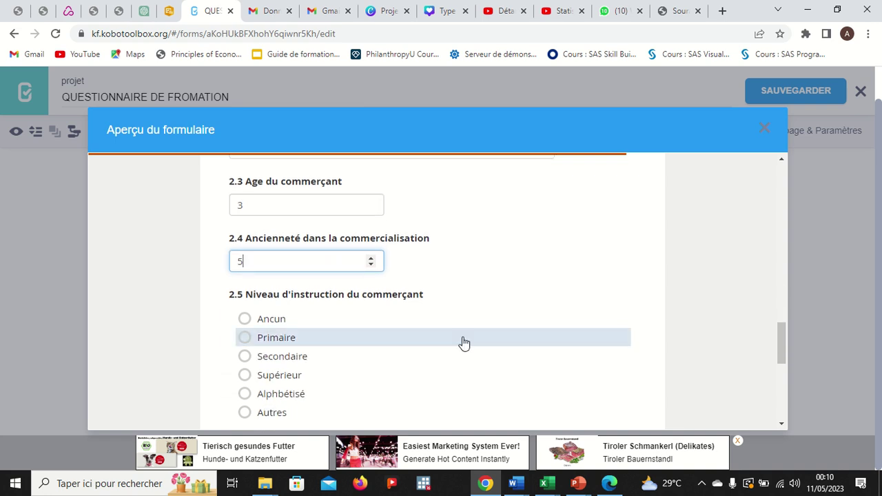
scroll(464, 342, down, 2)
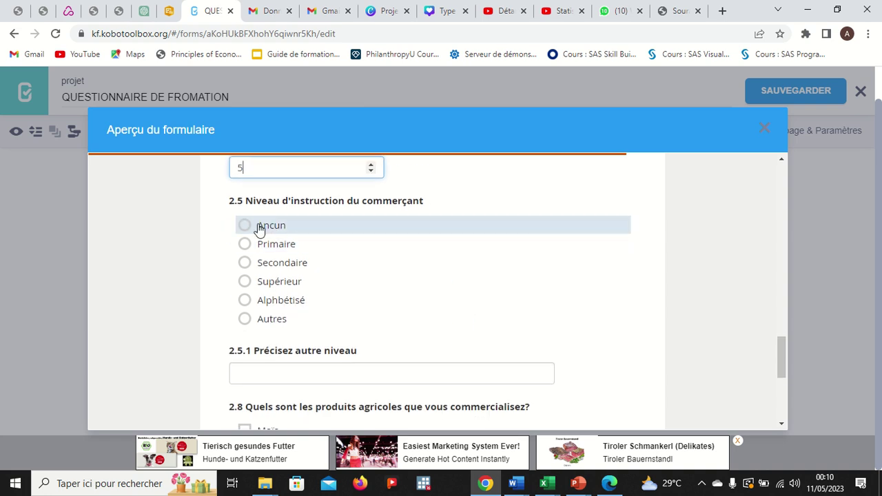
click(247, 321)
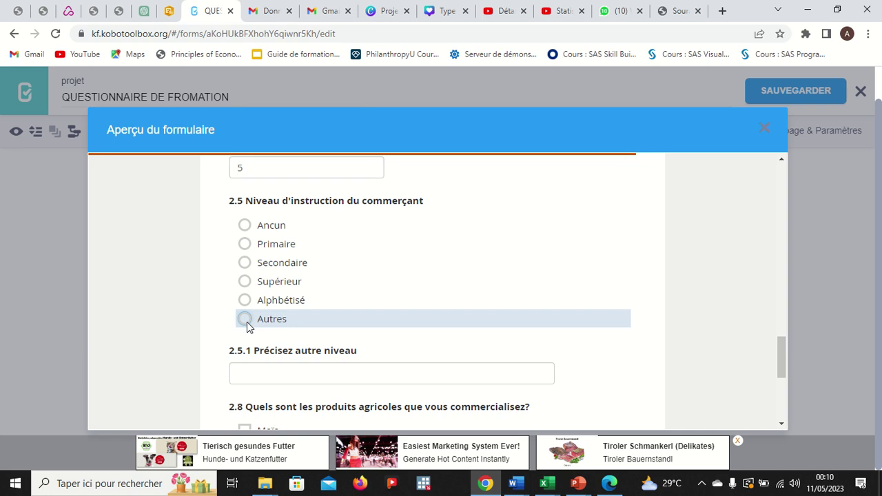
click(246, 303)
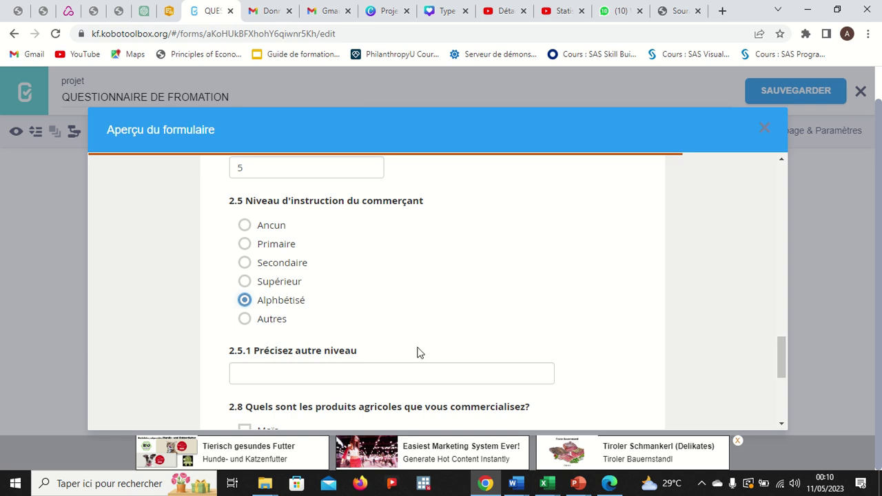
Tick Maïs, Manoic and Igname as traded products and close the preview.
scroll(416, 352, down, 3)
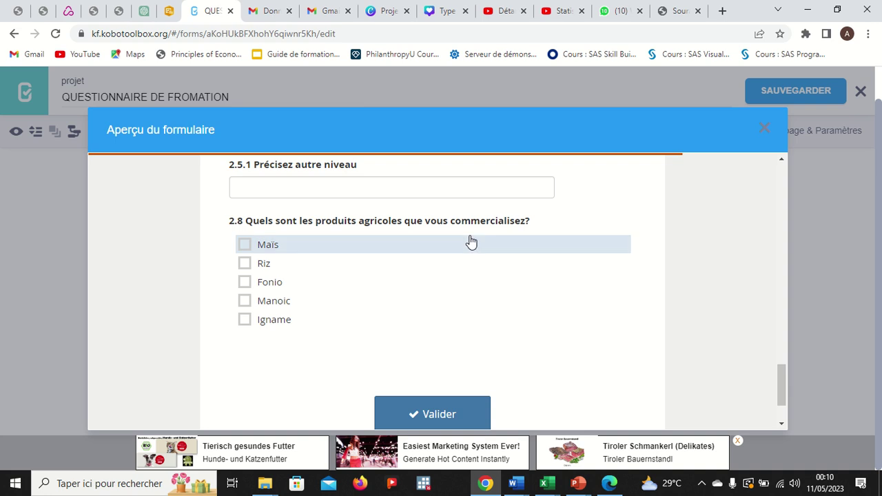
click(245, 244)
click(246, 264)
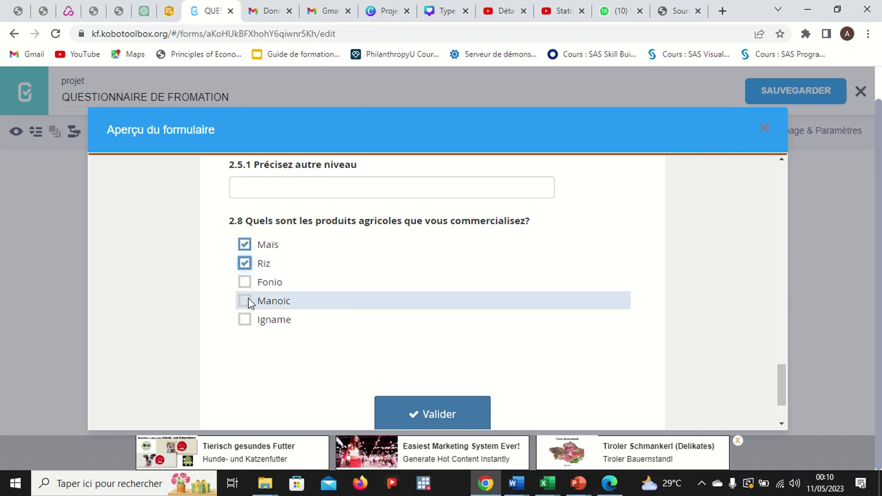
click(244, 281)
click(245, 304)
click(246, 323)
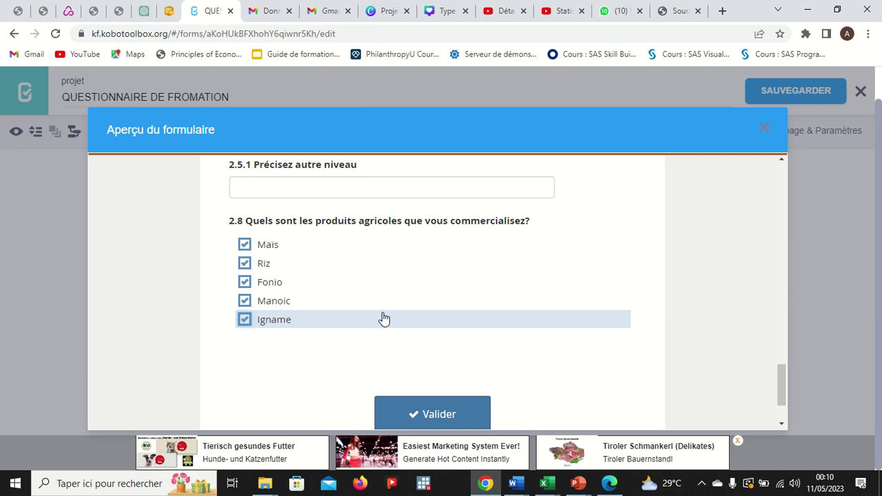
click(245, 282)
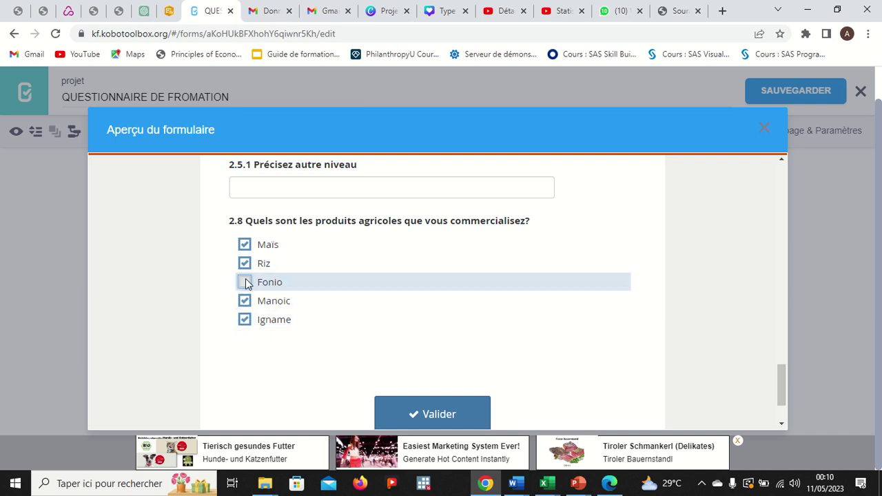
click(244, 264)
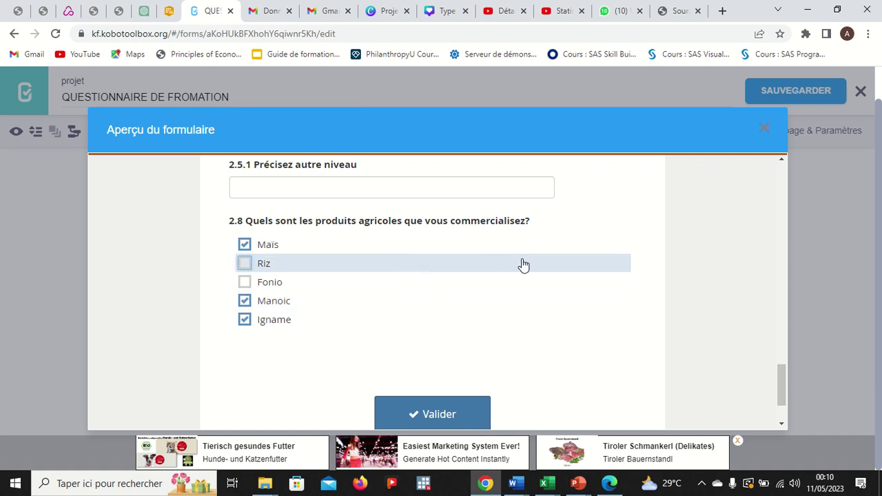
scroll(536, 305, down, 2)
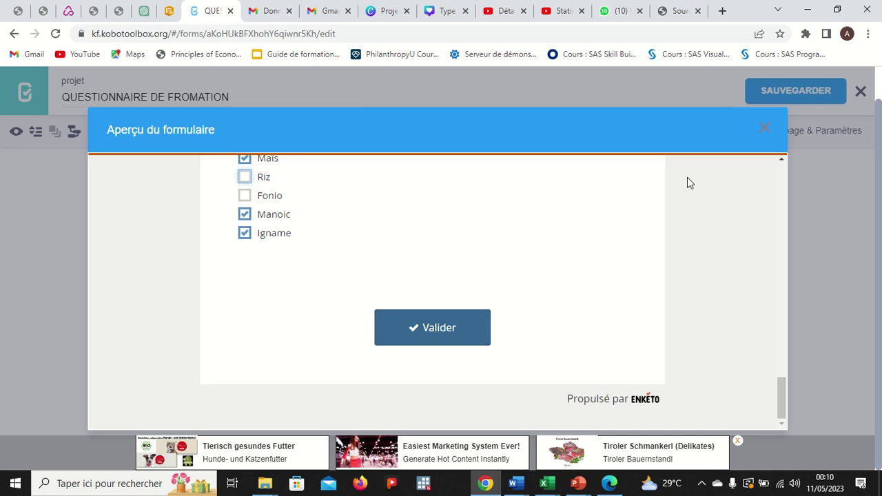
click(765, 129)
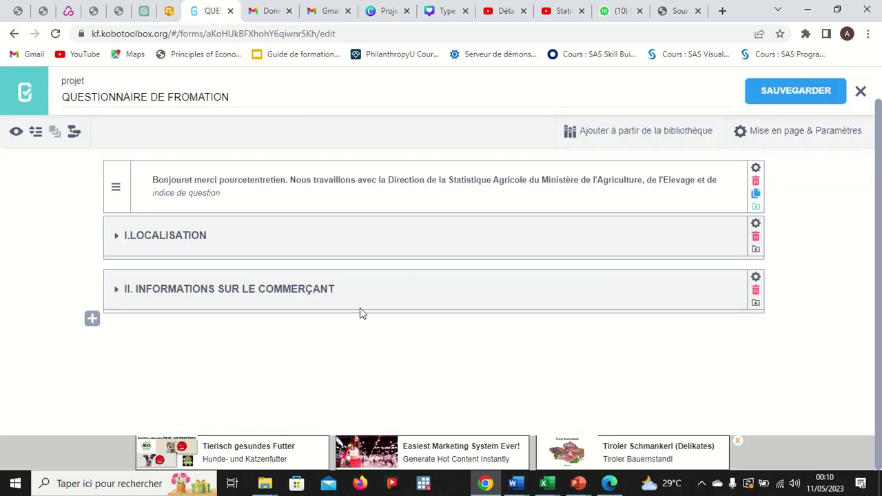
Review I.LOCALISATION's questions, collapse the group, and open its Paramètres panel.
click(116, 236)
scroll(256, 269, down, 2)
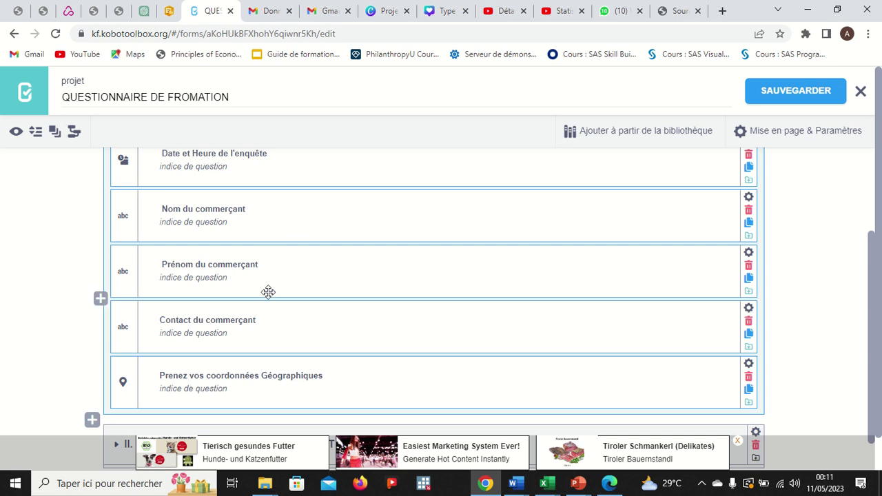
scroll(268, 292, up, 1)
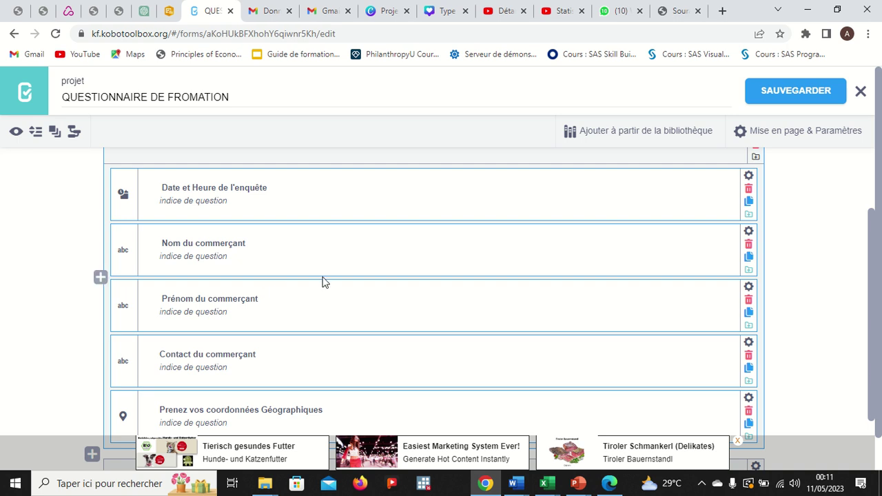
scroll(324, 282, up, 2)
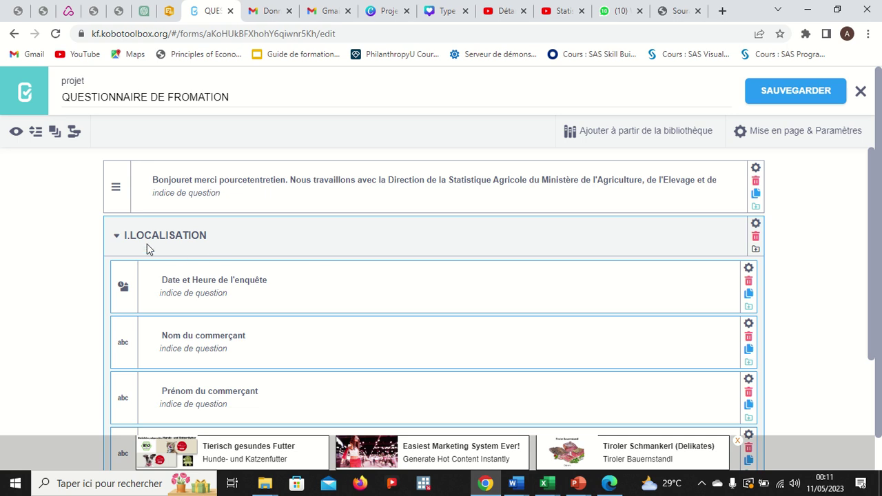
click(116, 238)
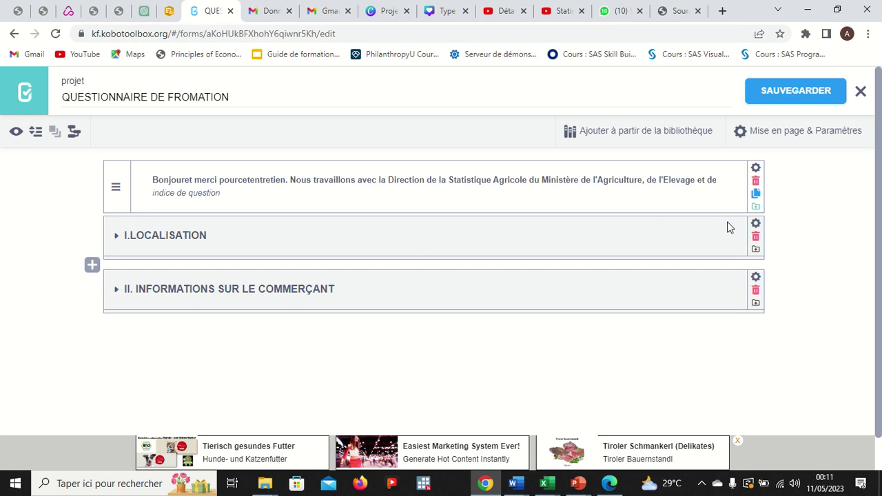
click(756, 224)
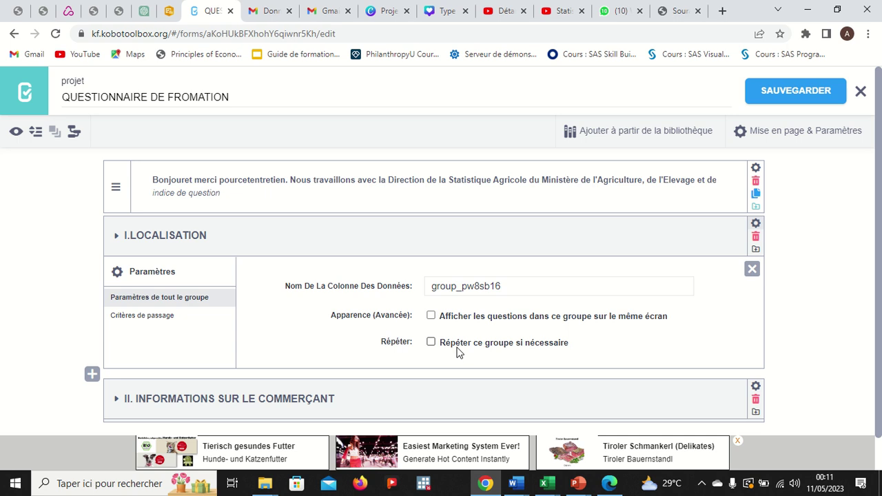
Tick 'Répéter ce groupe si nécessaire', save the form, and re-expand I.LOCALISATION.
click(431, 343)
click(183, 323)
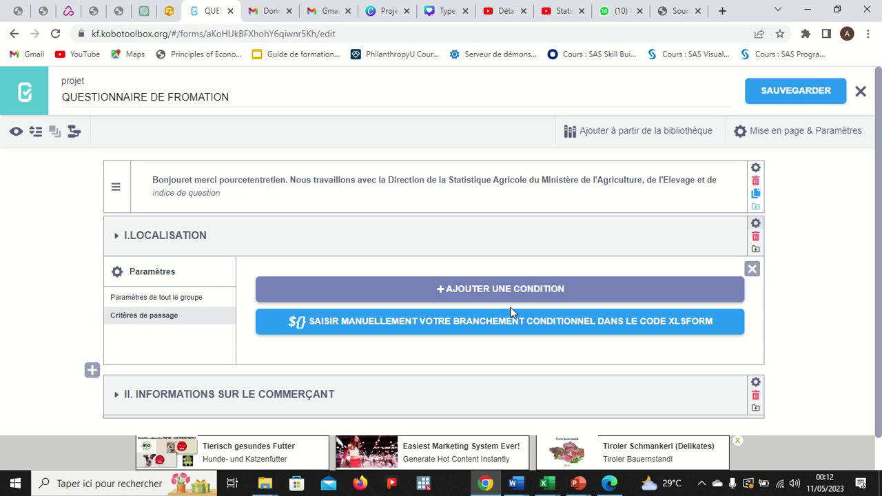
click(751, 270)
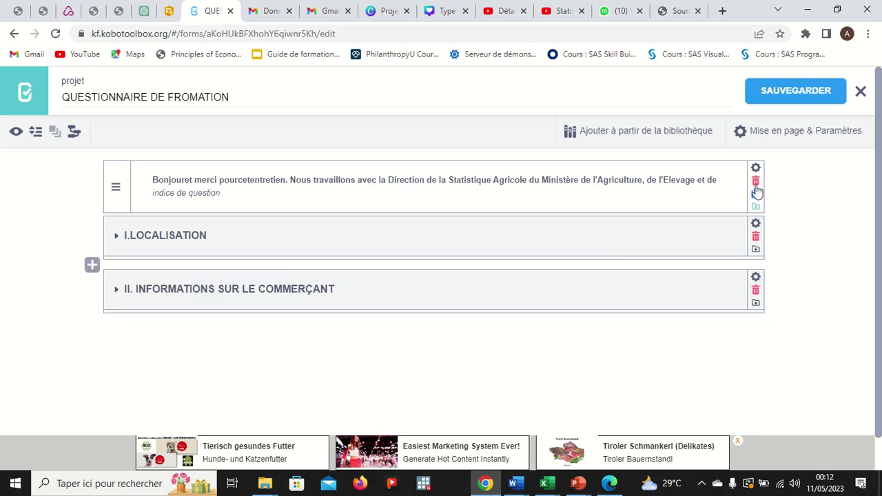
click(773, 93)
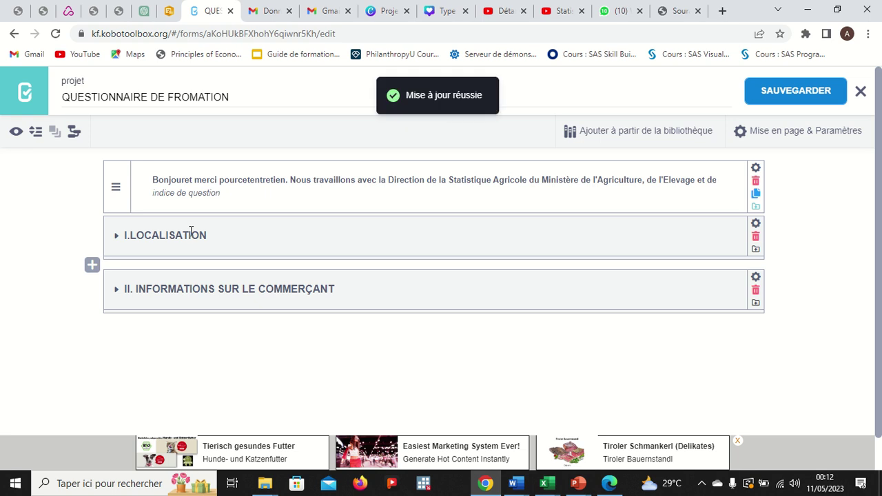
click(115, 236)
scroll(255, 328, down, 2)
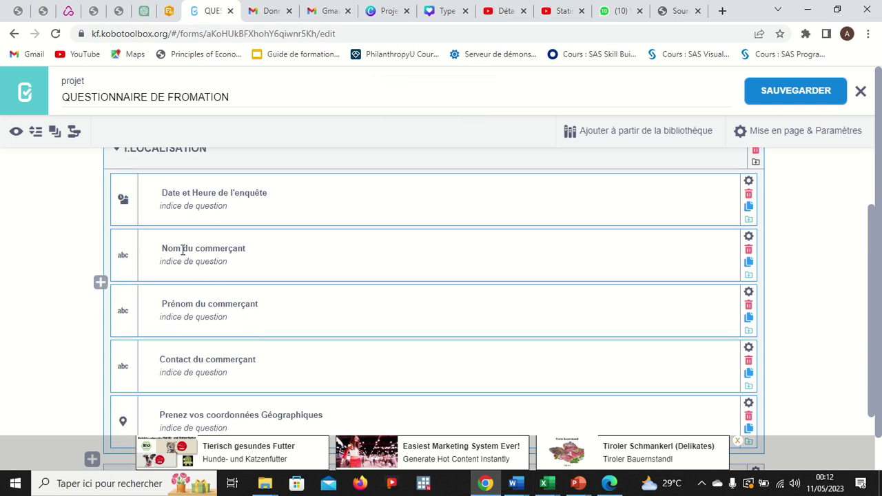
Copy Nom_du_commer_ant from the Nom du commerçant question's column name setting.
click(253, 250)
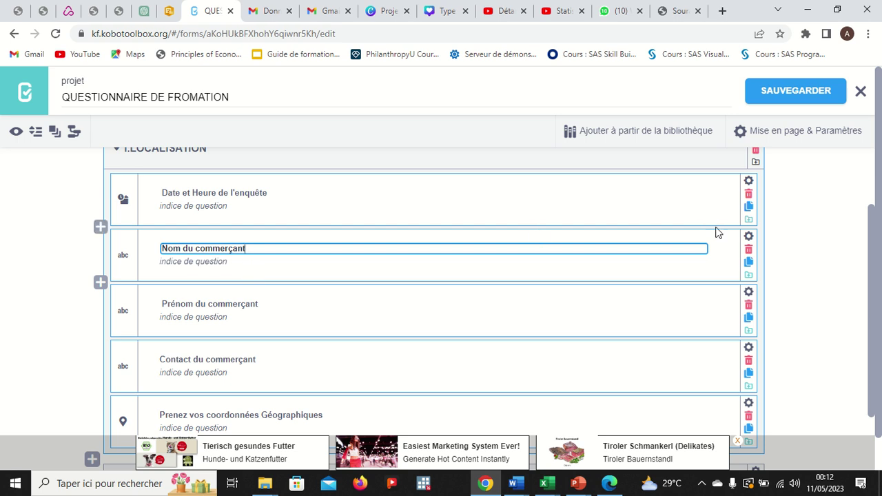
click(747, 238)
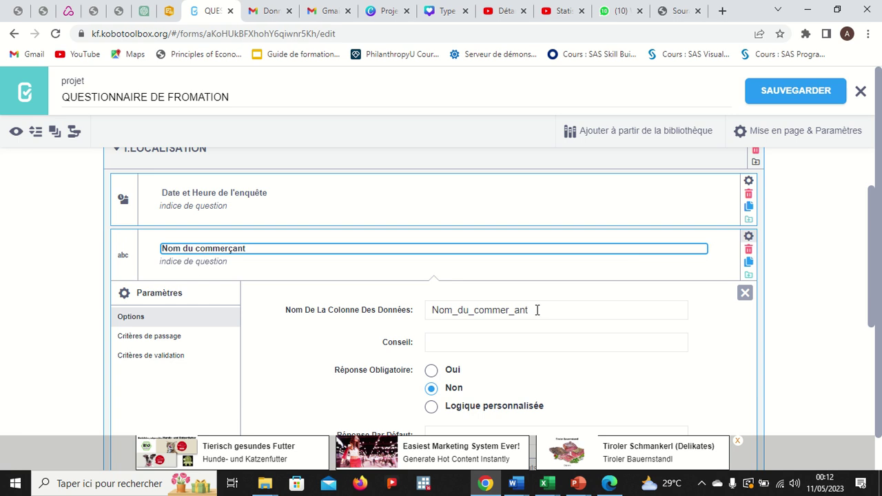
drag(536, 309, 432, 310)
key(ctrl+c)
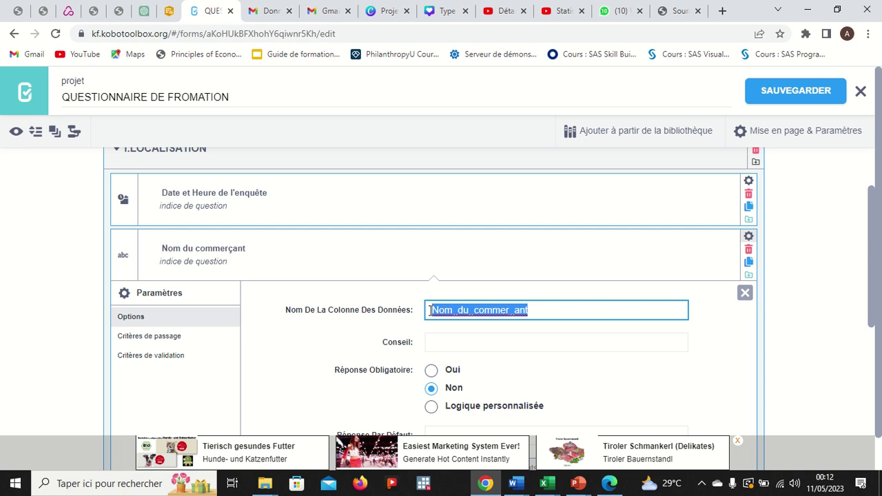
click(745, 293)
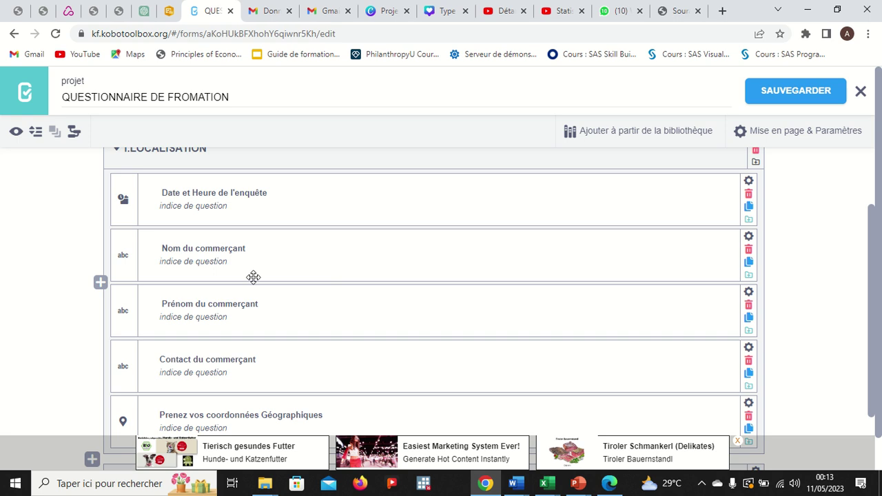
click(186, 304)
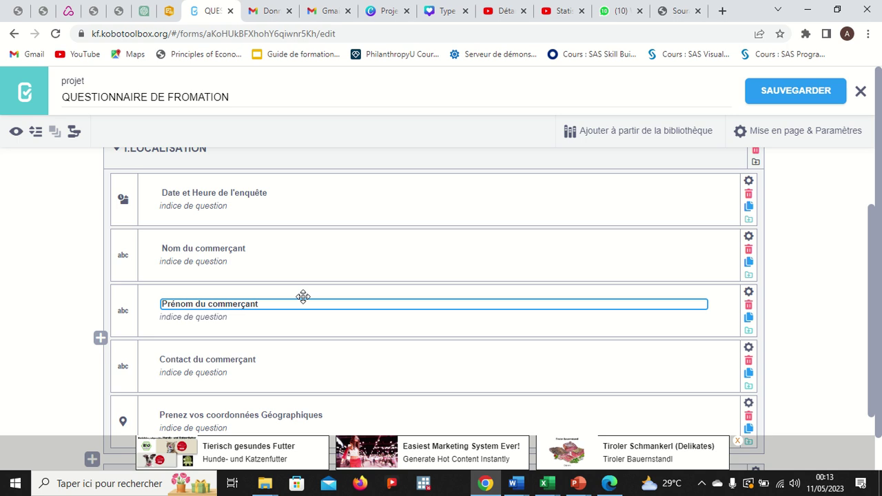
Prefix the Prénom du commerçant label with '${Nom_du_commer_ant},'.
text(£)
key(BackSpace)
text(£)
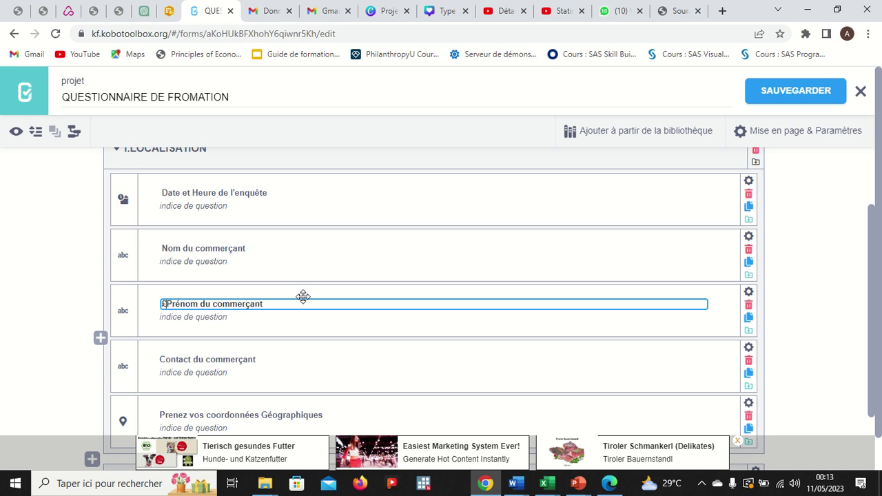
key(BackSpace)
text(${)
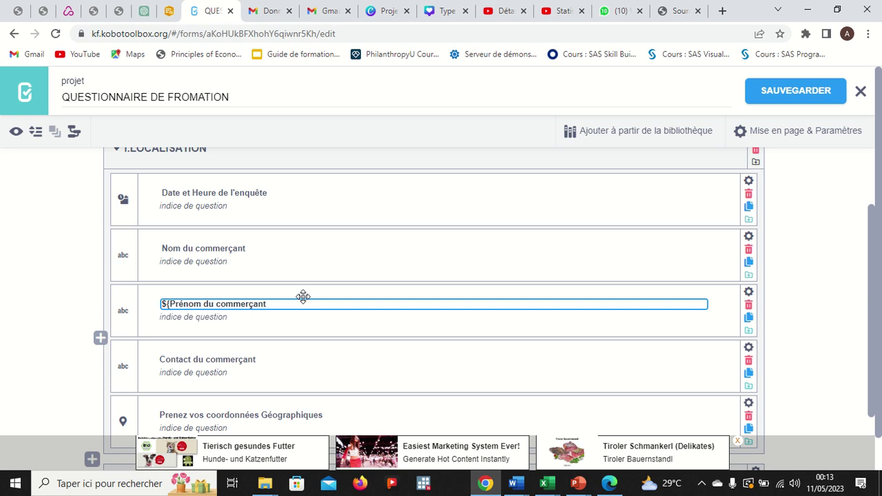
key(ctrl+v)
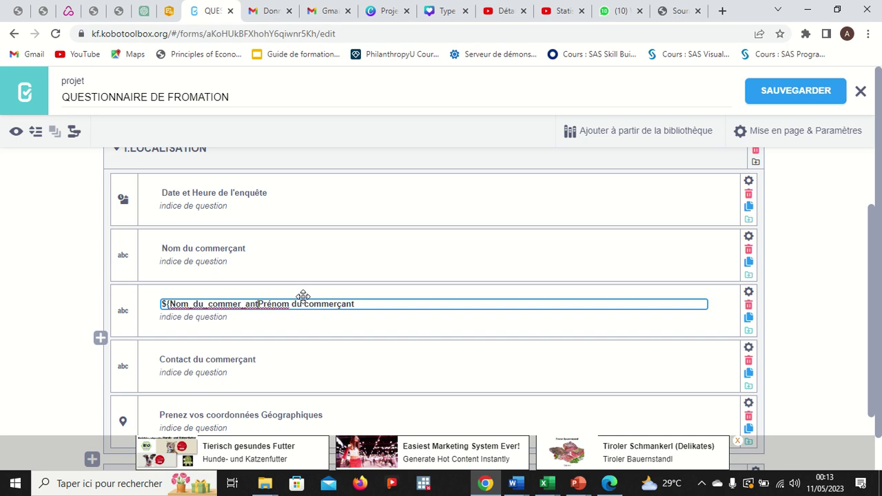
text(})
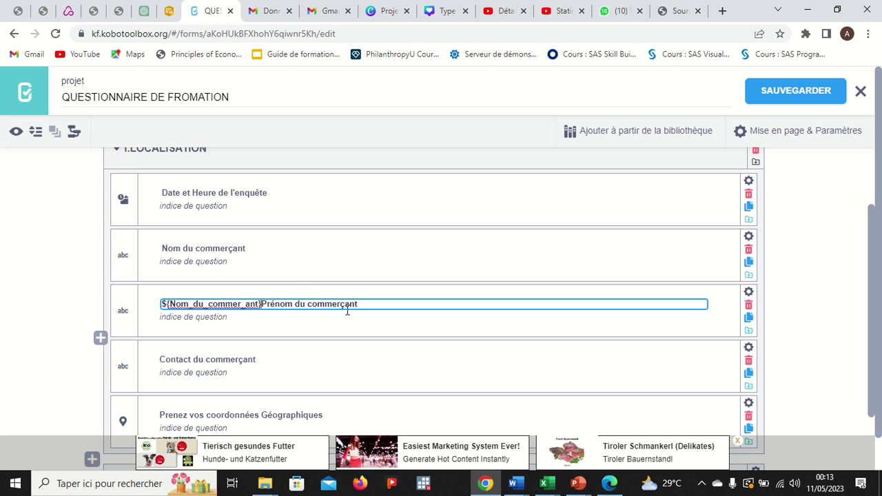
text(,)
Add the same ${Nom_du_commer_ant} prefix to the Contact du commerçant label.
drag(262, 306, 160, 306)
key(ctrl+c)
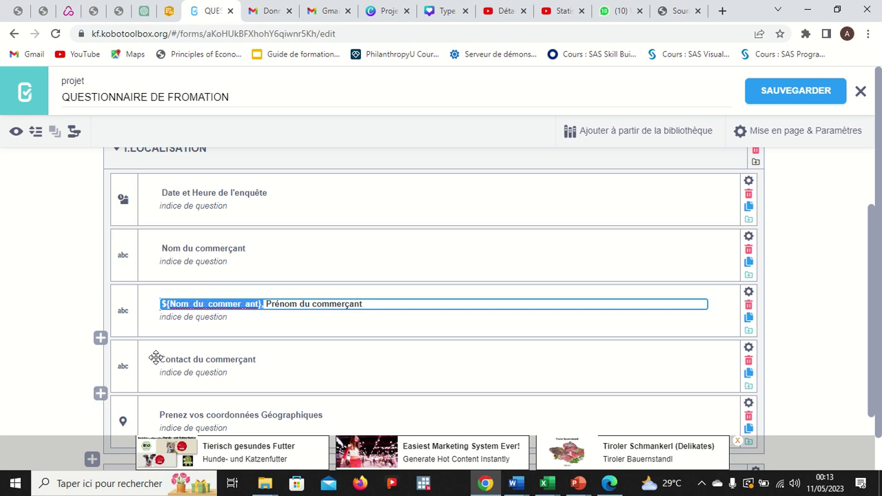
click(161, 359)
key(ctrl+v)
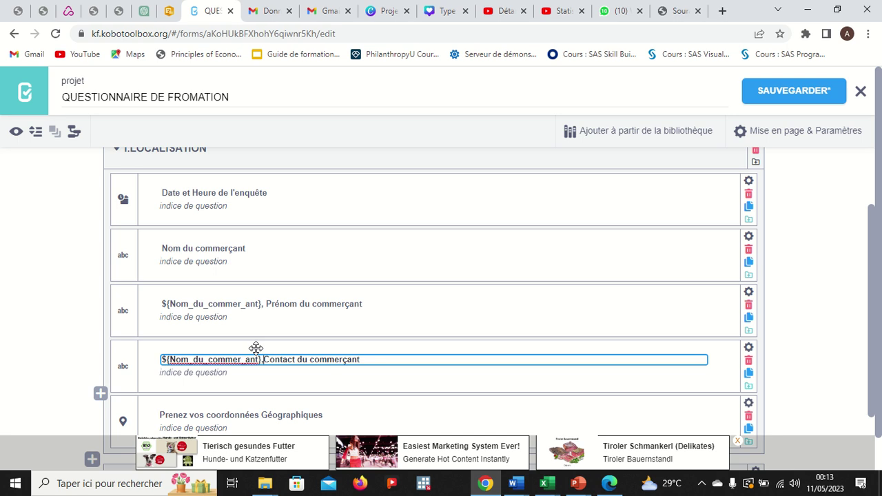
text(,)
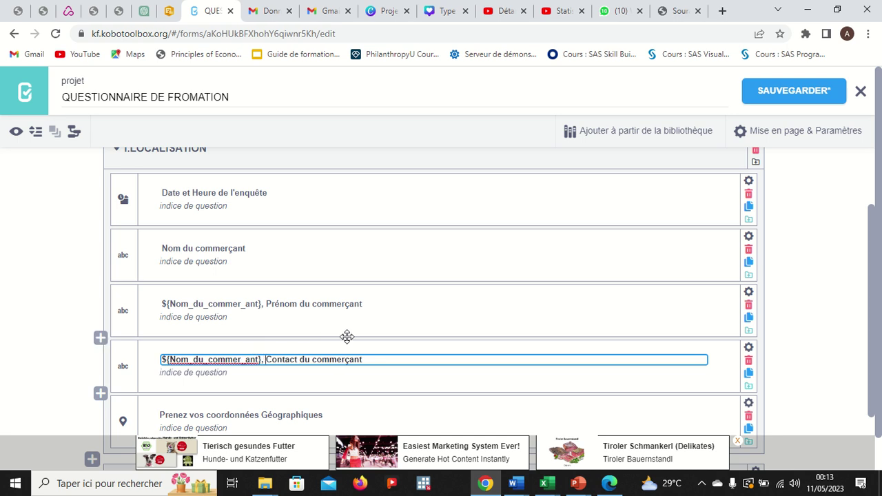
Finish the contact label and open the form preview to browse its questions.
click(17, 134)
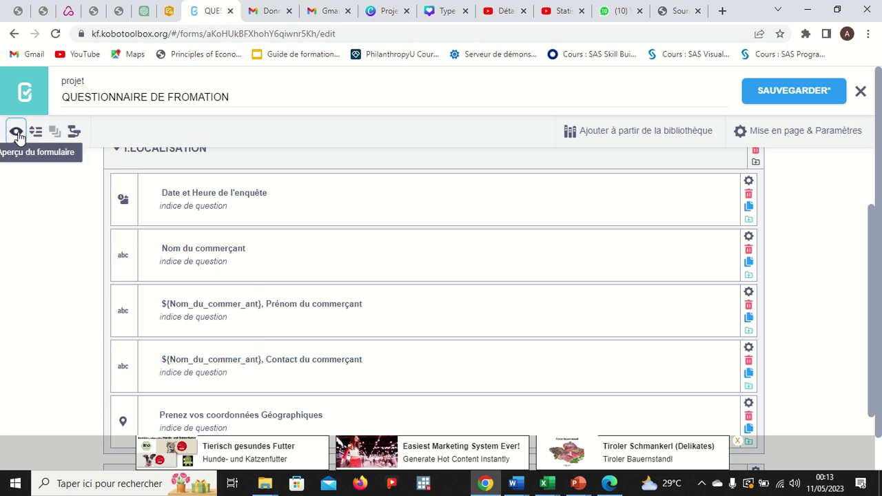
click(16, 132)
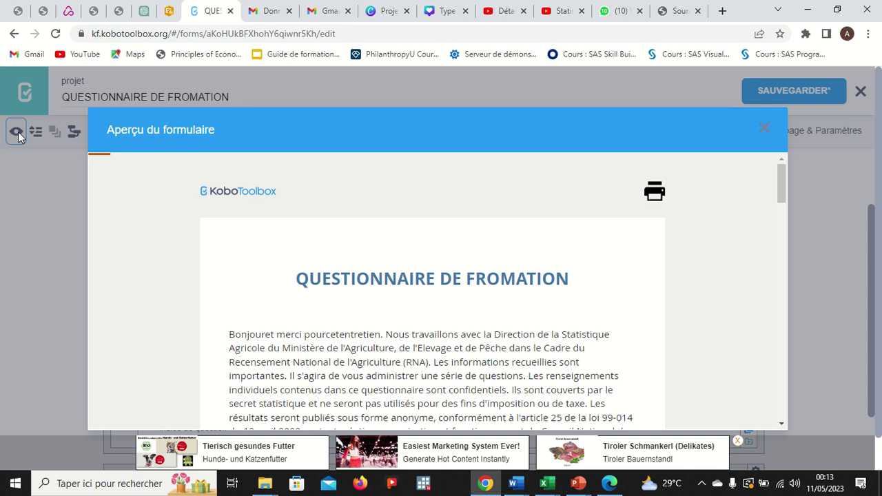
scroll(266, 222, down, 7)
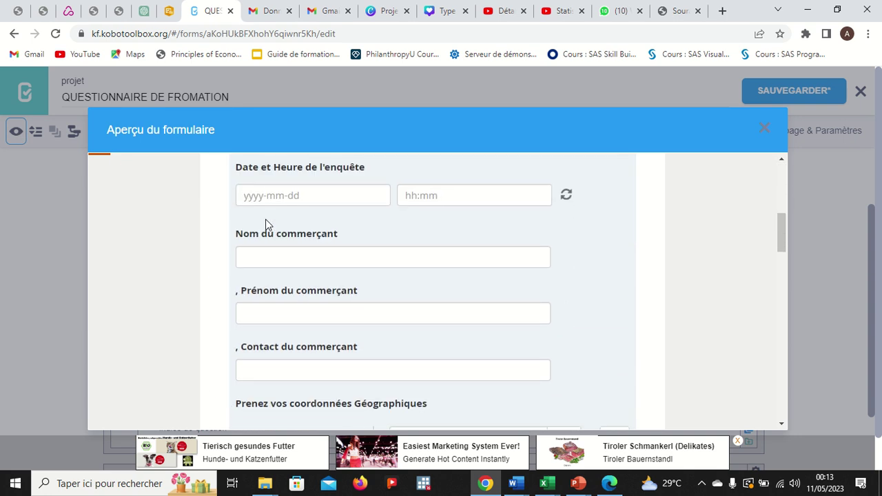
scroll(266, 224, down, 10)
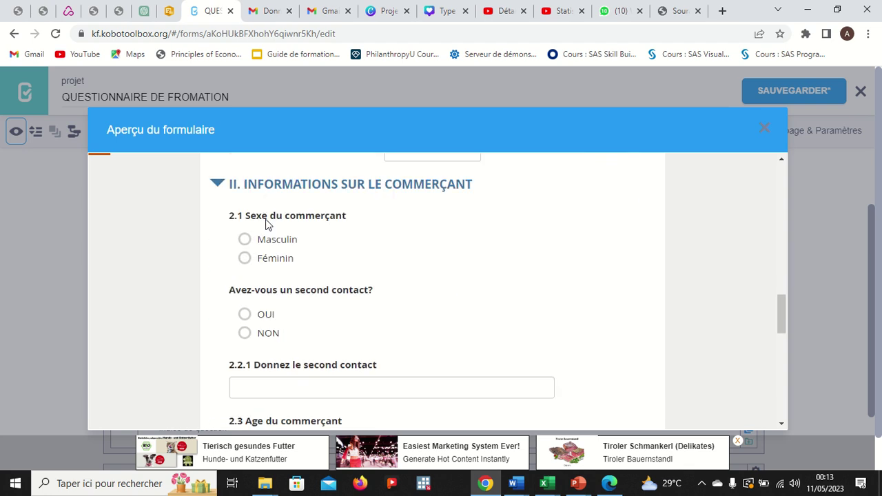
scroll(266, 224, down, 2)
scroll(266, 224, up, 12)
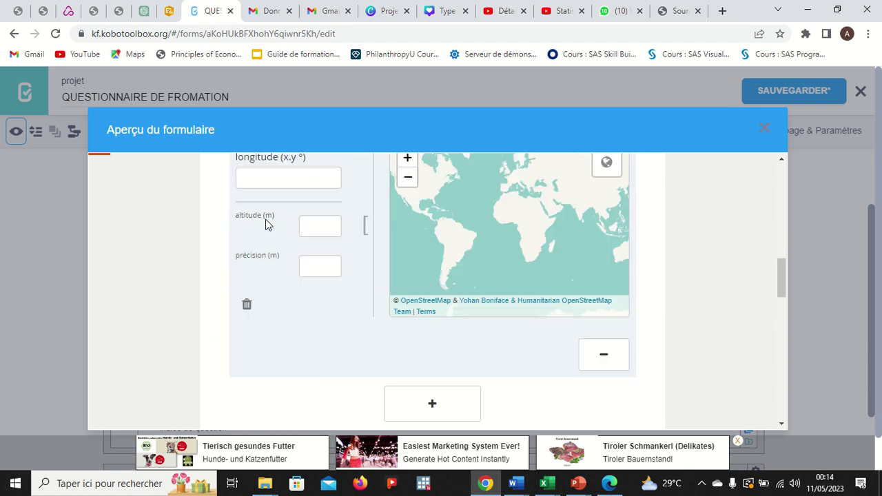
scroll(266, 224, up, 3)
scroll(266, 223, down, 4)
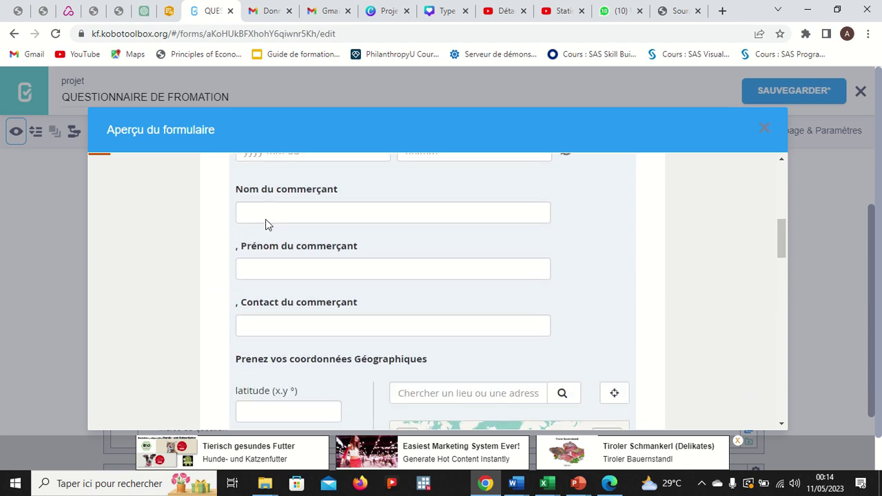
scroll(273, 233, up, 1)
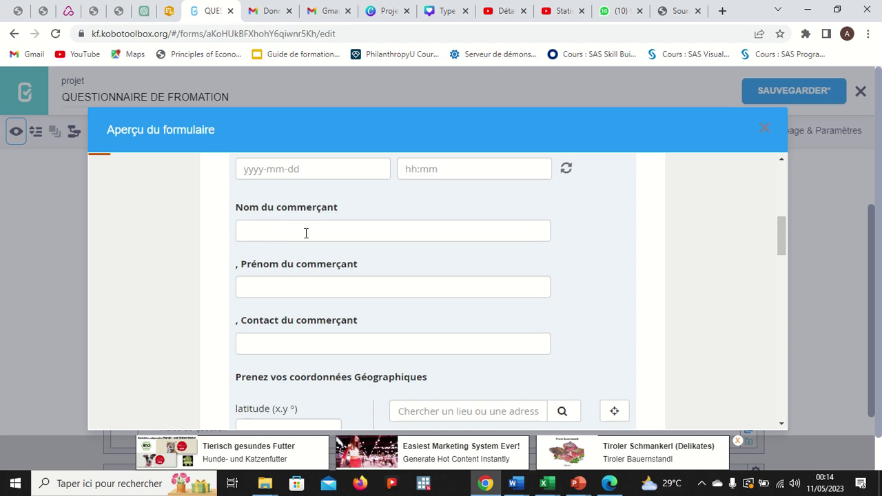
Enter a trader name in Nom du commerçant to check the piped labels, then close the preview.
click(264, 229)
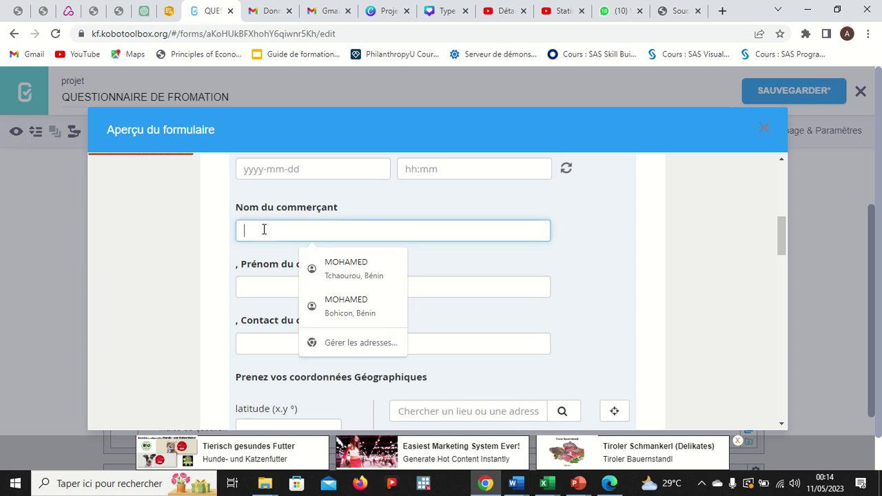
text(m)
key(BackSpace)
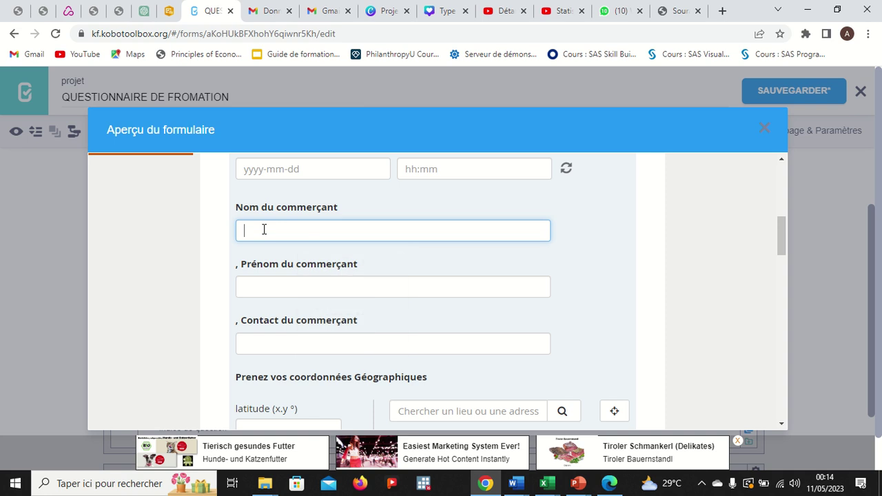
text(MOHAMED)
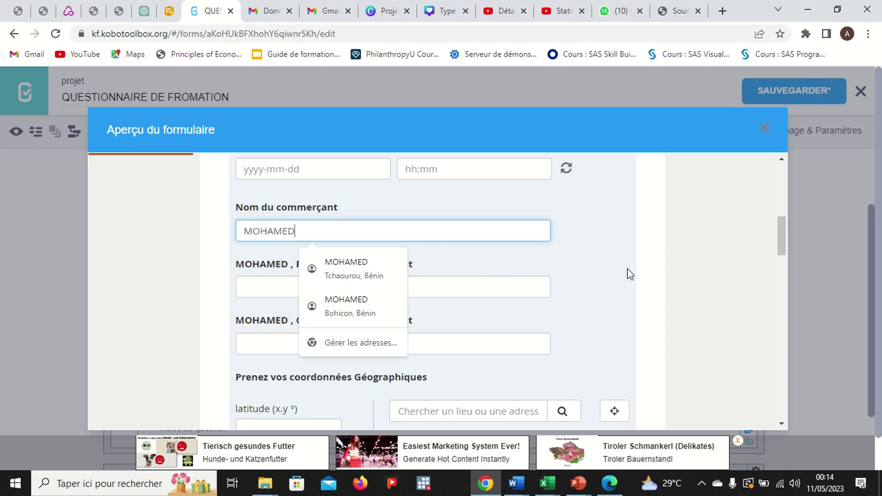
click(645, 277)
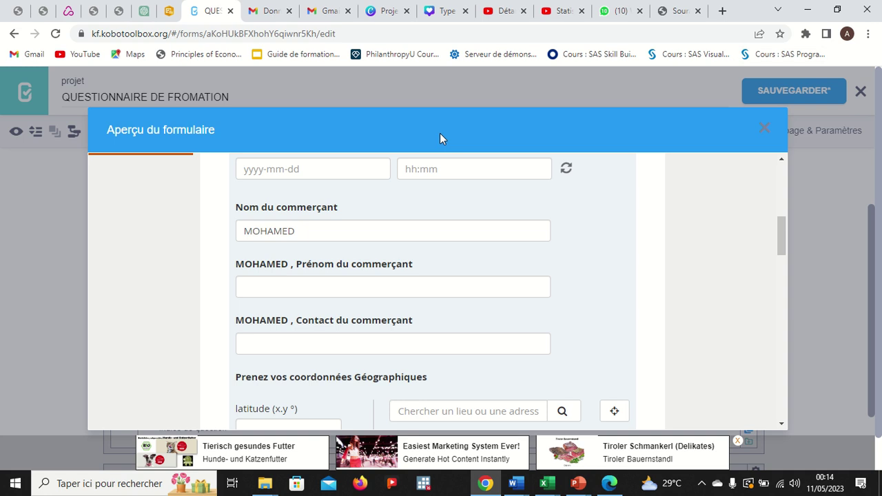
click(763, 131)
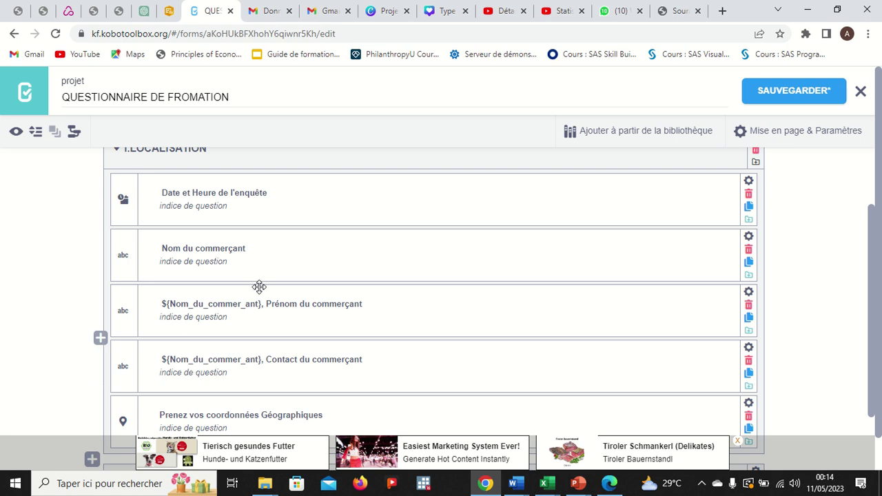
Copy the Prénom question's data column name from its settings.
click(368, 304)
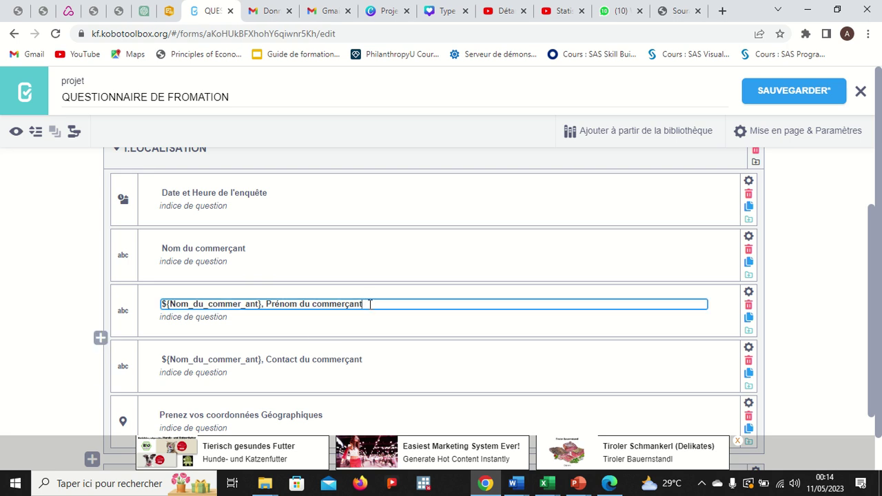
click(749, 296)
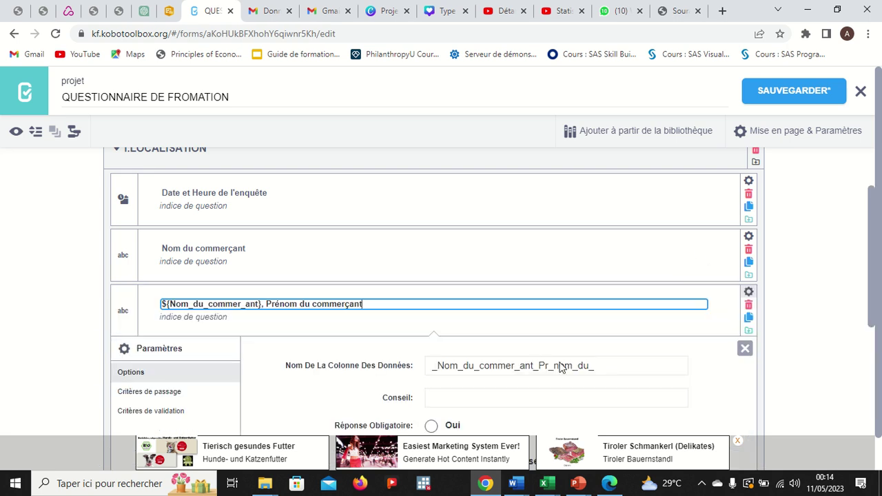
click(600, 366)
drag(600, 366, 423, 372)
key(ctrl+c)
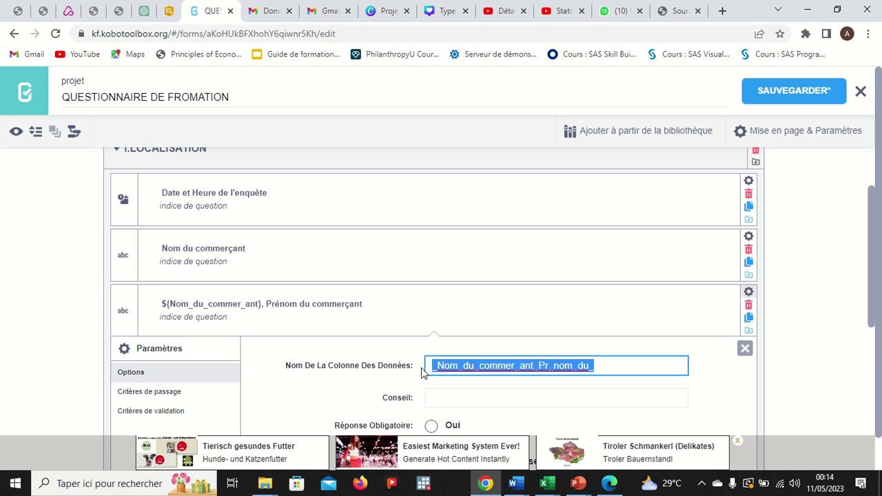
click(745, 348)
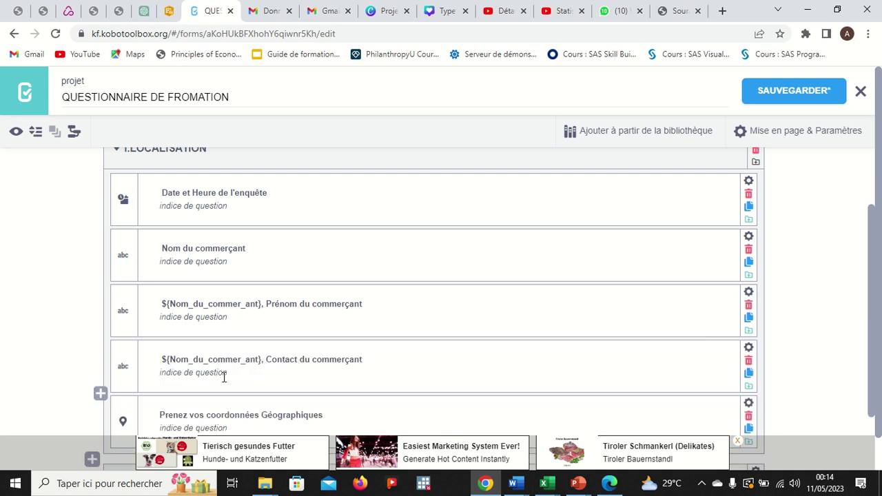
Paste the column name into the Contact label, save the form and preview it.
scroll(283, 376, down, 1)
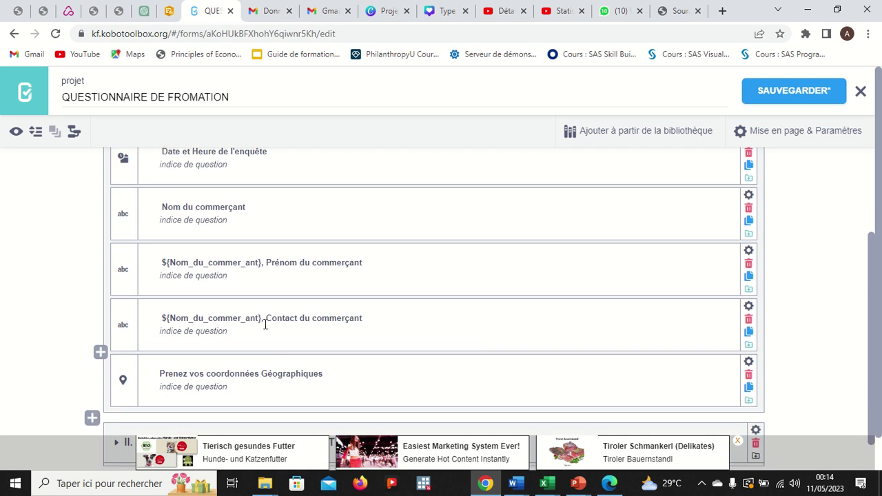
click(262, 319)
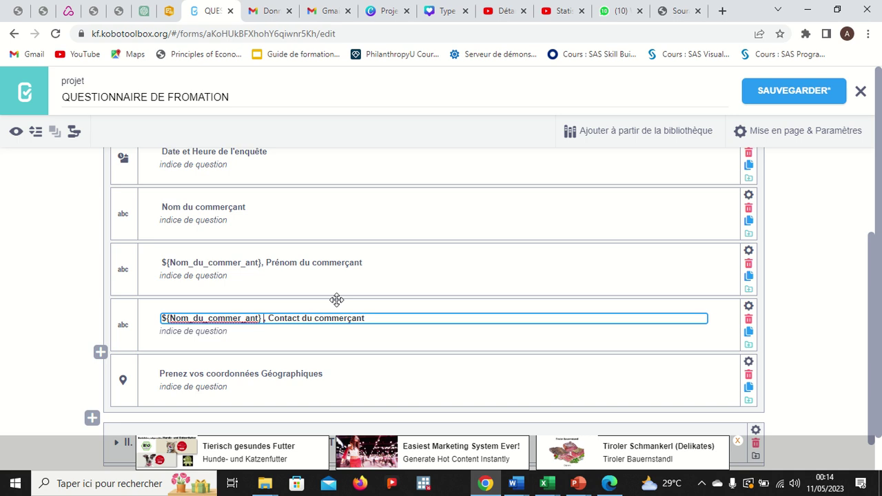
key(ctrl+v)
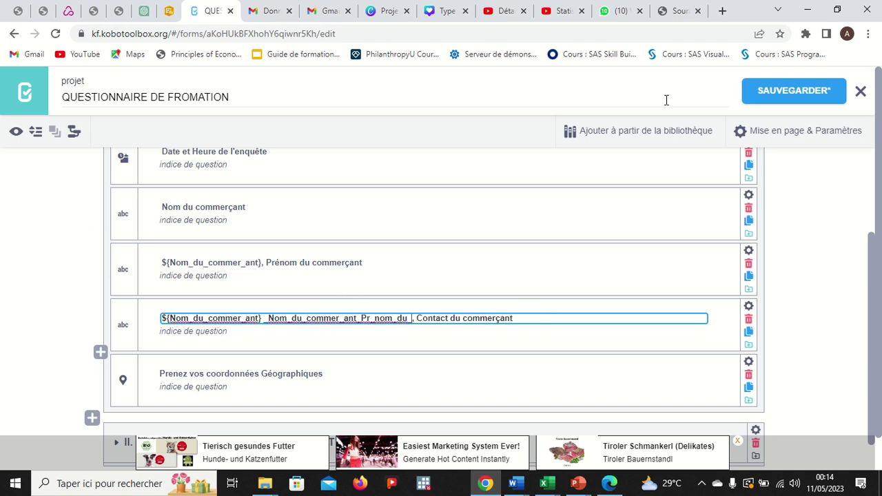
click(755, 94)
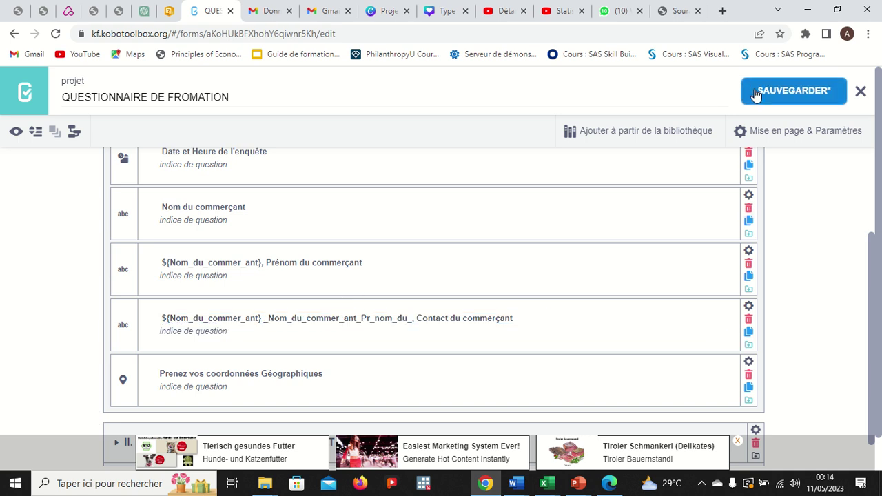
click(16, 134)
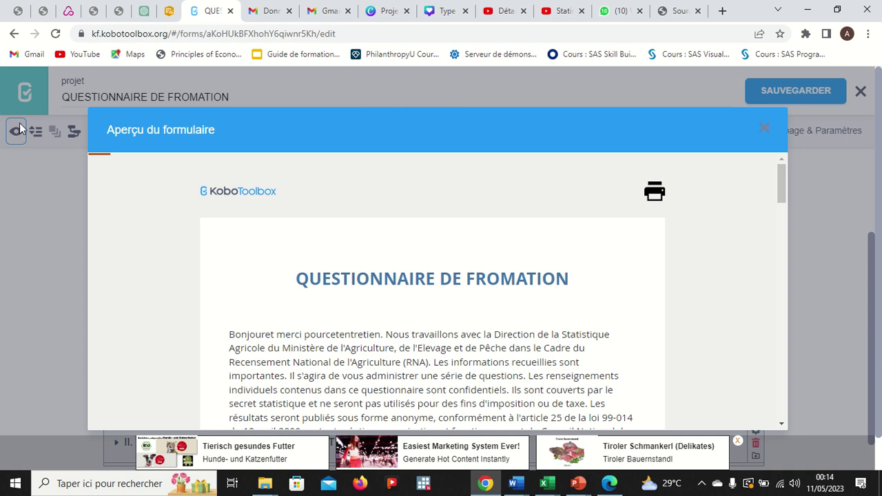
Check the contact label rendering as NomducommerantPrnomdu in the preview, then close it.
scroll(341, 269, down, 5)
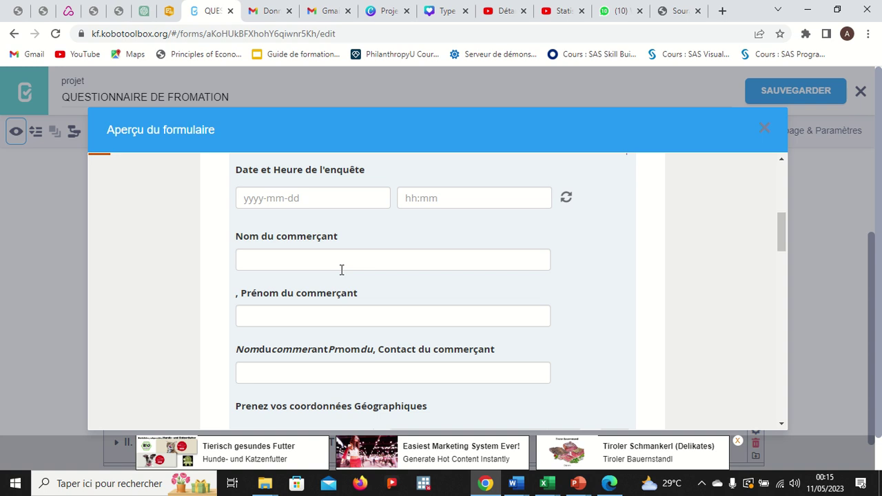
click(764, 129)
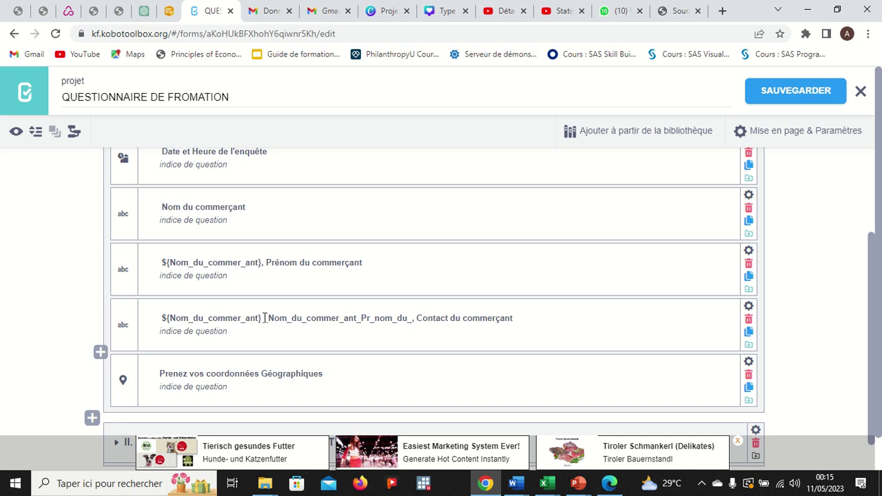
Wrap the pasted column name in the Contact label as ${_Nom_du_commer_ant_Pr_nom_du_} and save.
click(265, 318)
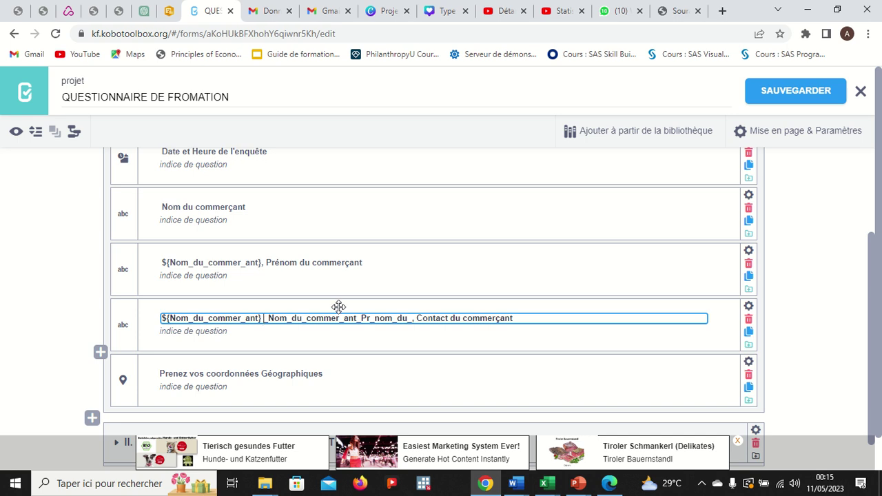
text($)
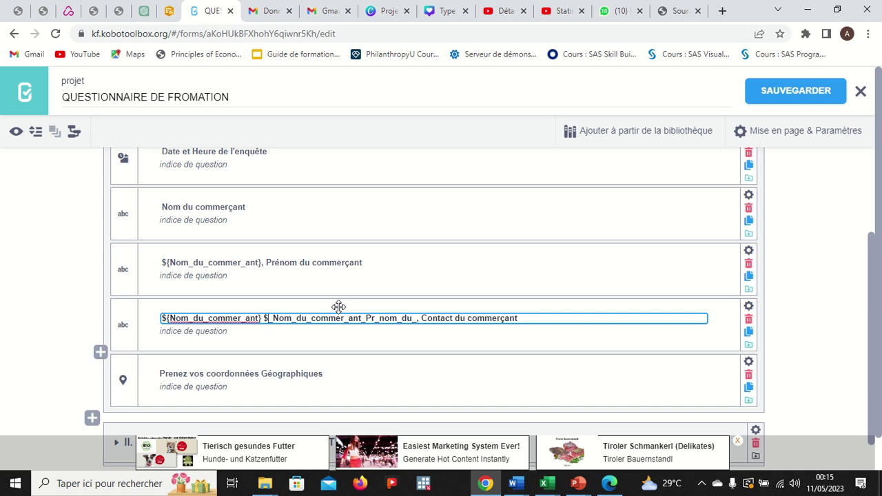
text({)
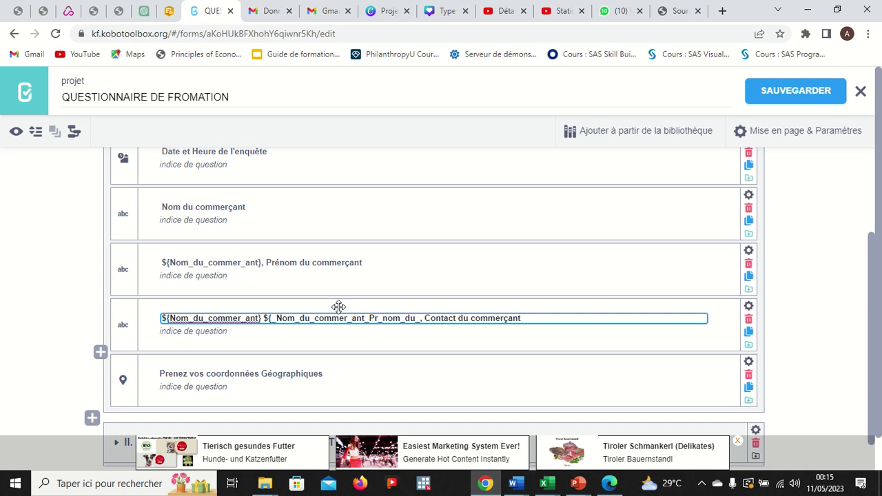
click(421, 318)
text(})
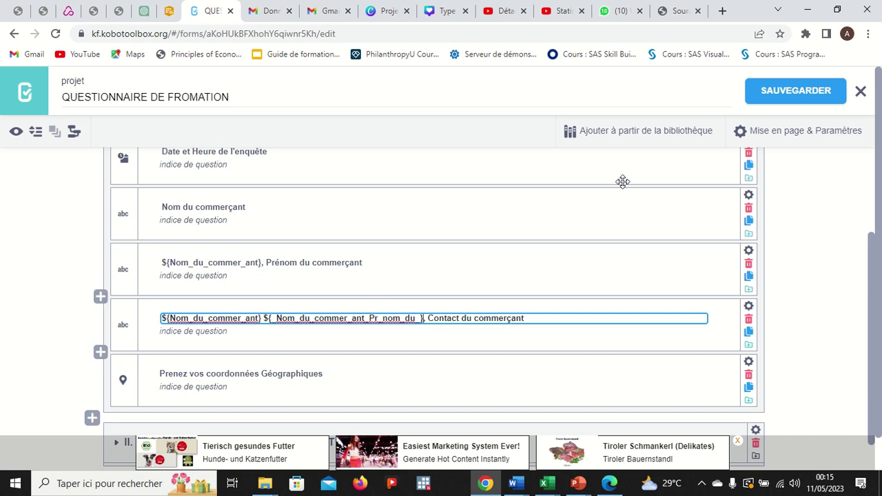
click(762, 96)
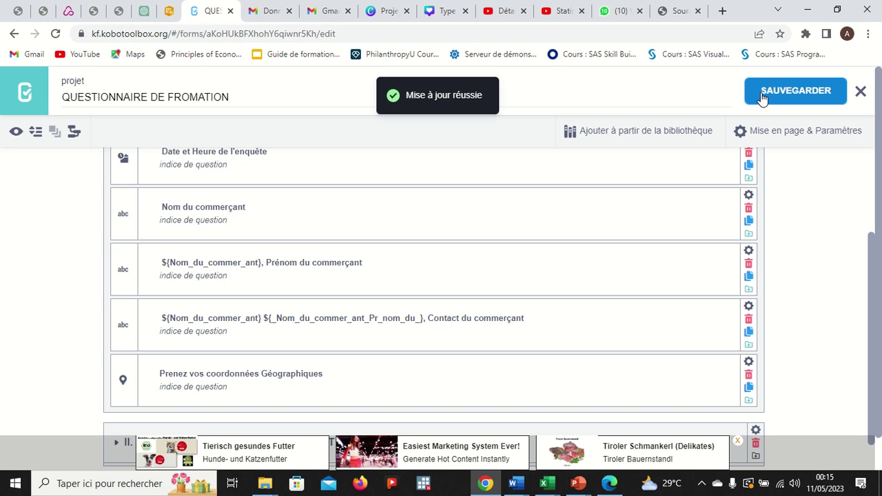
Add a comma between the Contact label's two references, previewing twice and dismissing the missing-element error.
click(17, 133)
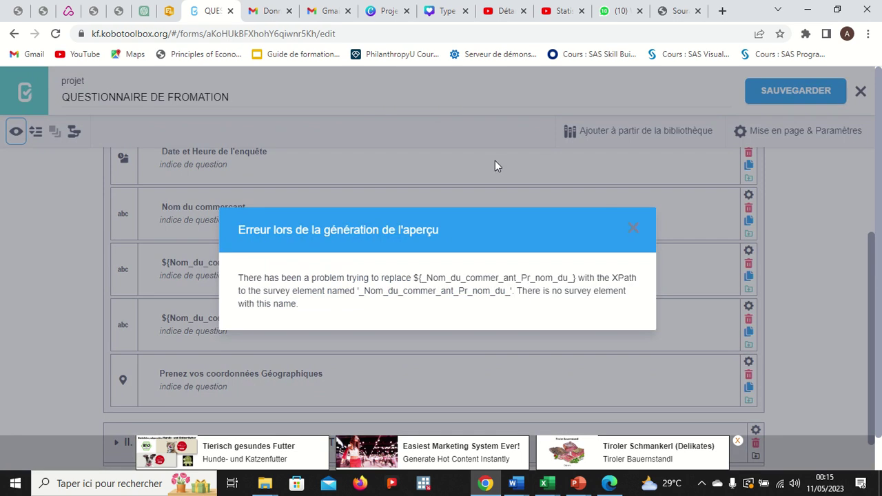
click(635, 229)
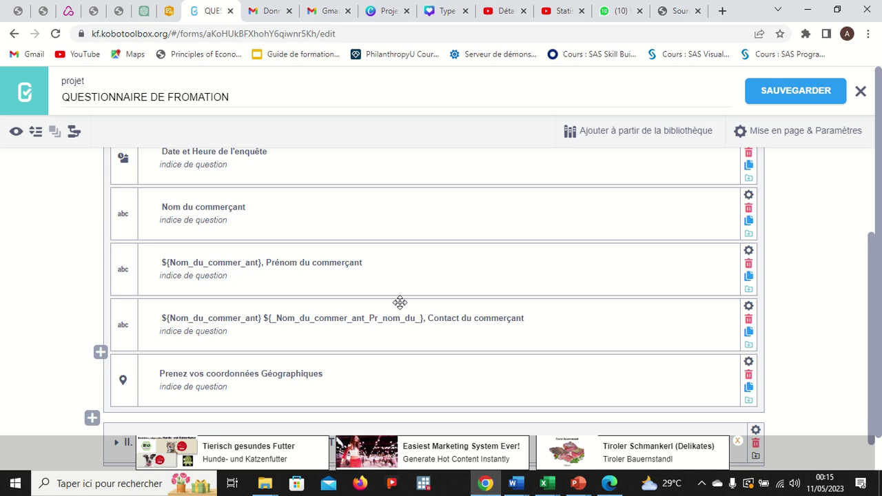
click(267, 315)
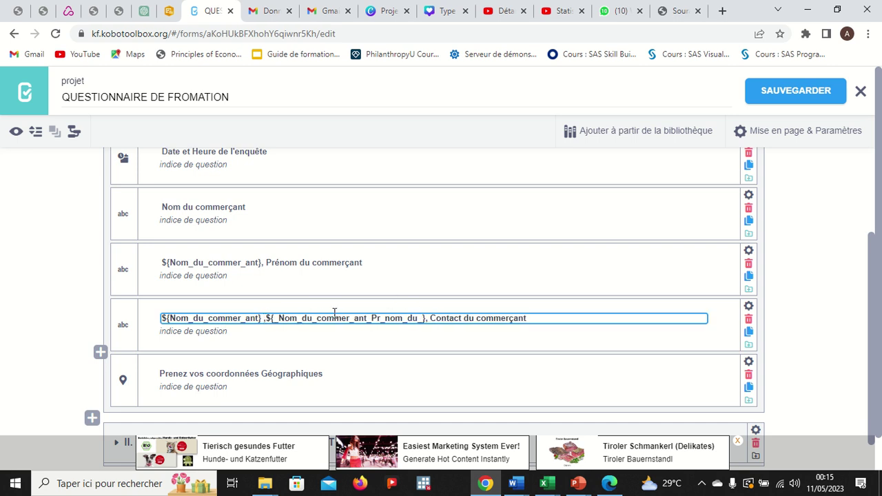
click(17, 133)
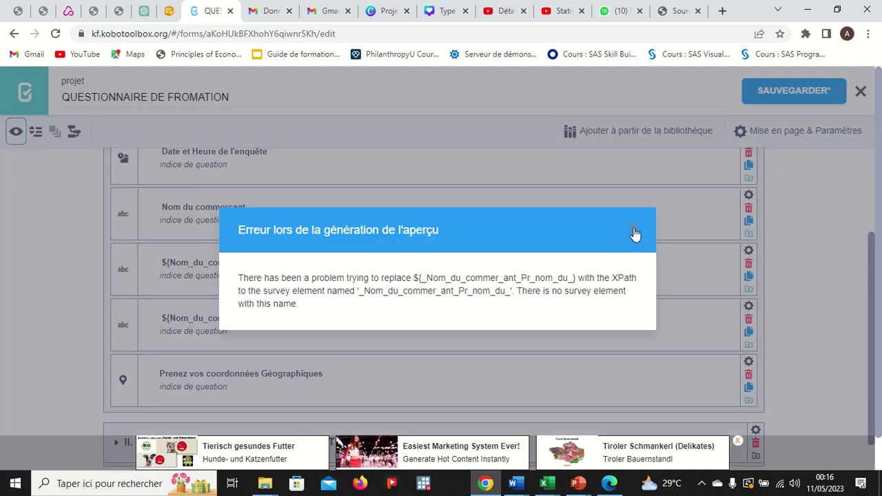
click(635, 234)
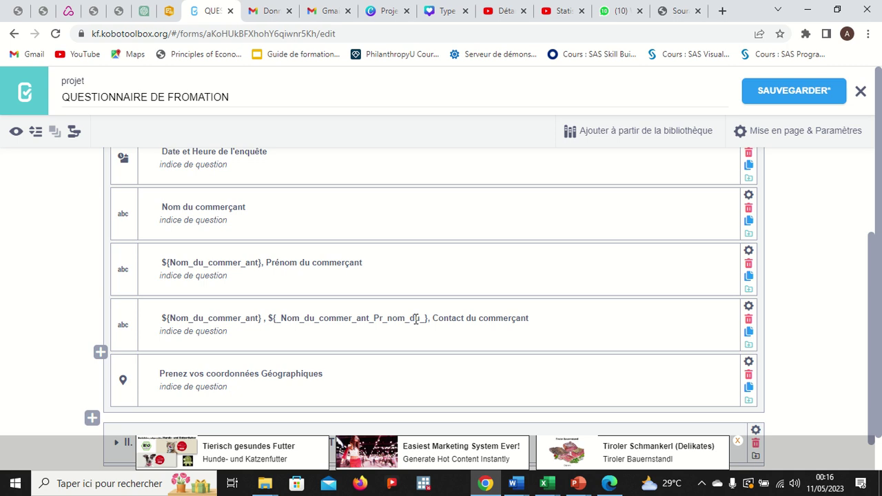
Delete ${_Nom_du_commer_ant_Pr_nom_du_} from the Contact label, keeping only ${Nom_du_commer_ant}, and preview the form.
drag(427, 319, 273, 318)
key(BackSpace)
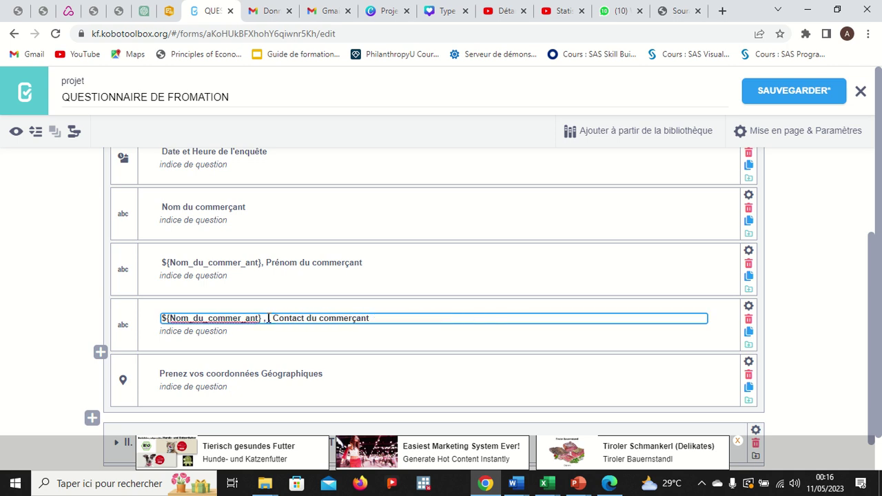
key(BackSpace)
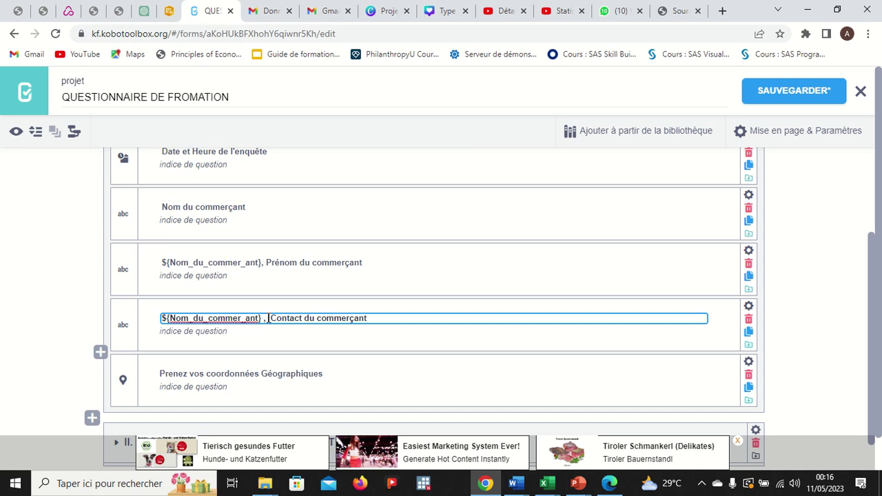
click(16, 138)
click(16, 133)
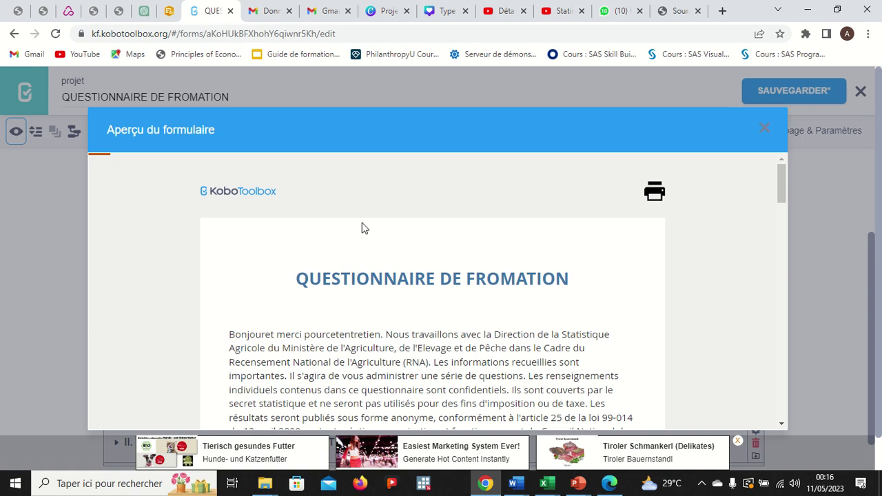
Close the preview, expand section II trader information, and reopen the form preview.
scroll(369, 266, down, 6)
scroll(369, 266, down, 2)
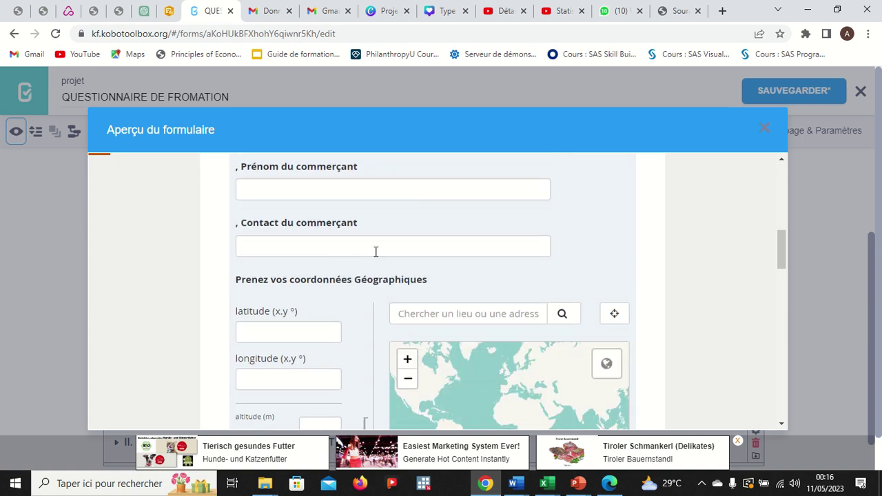
click(763, 131)
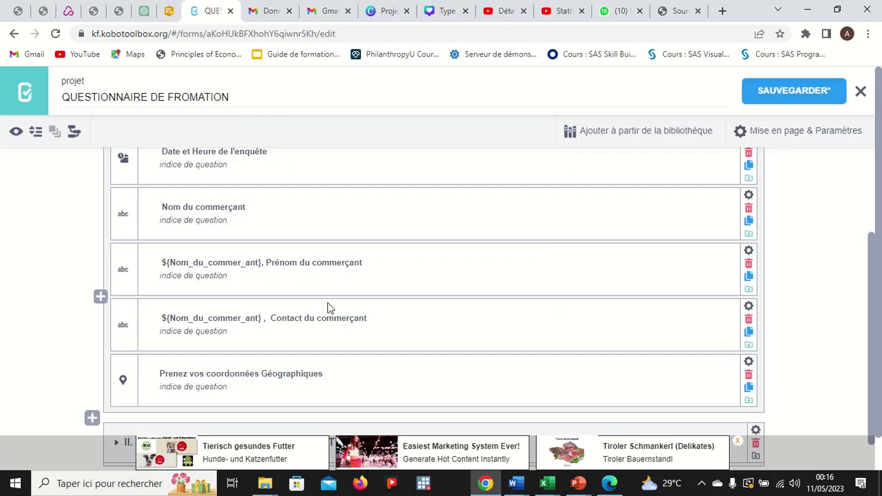
scroll(298, 318, down, 1)
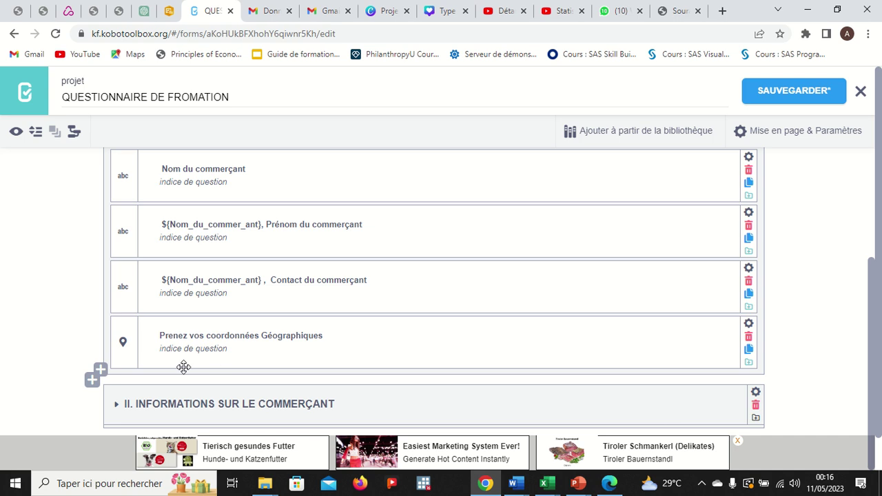
click(115, 407)
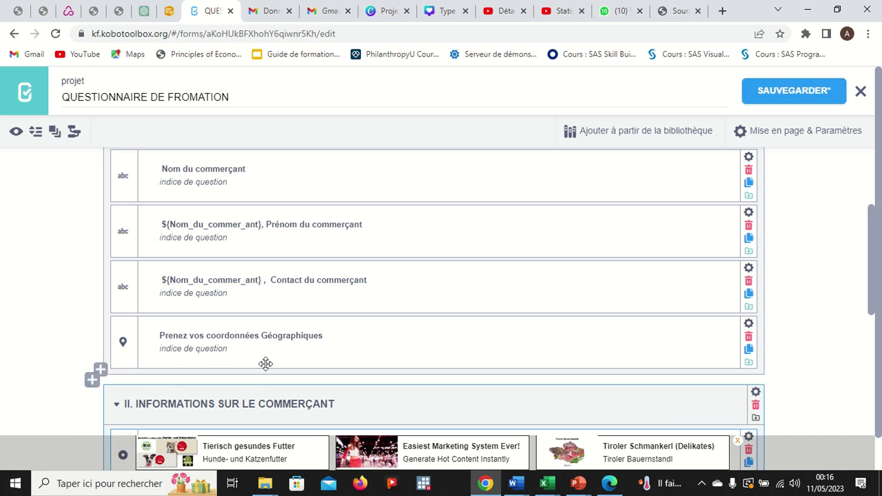
scroll(266, 363, down, 1)
scroll(266, 361, up, 3)
scroll(266, 361, down, 2)
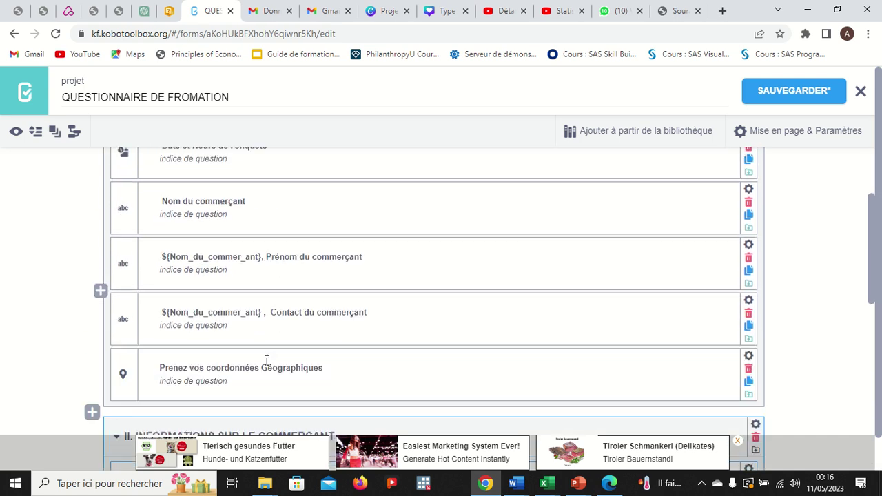
scroll(266, 360, up, 3)
scroll(266, 361, down, 2)
scroll(266, 362, up, 1)
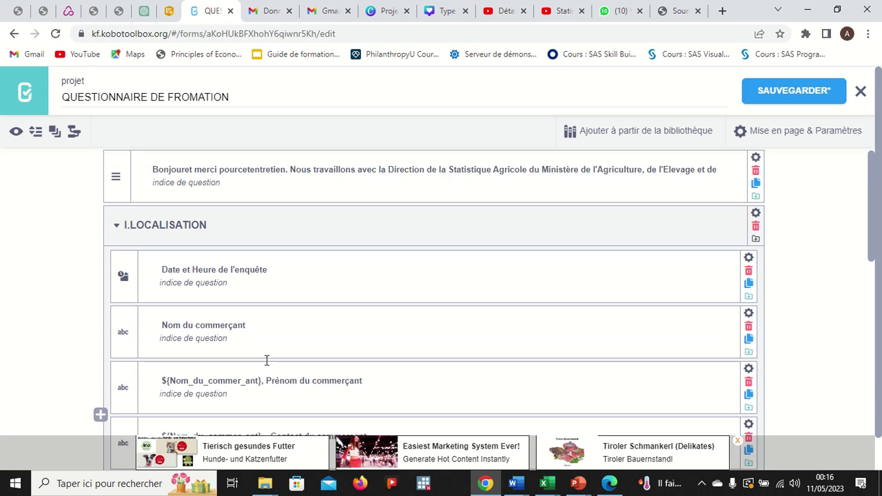
click(16, 133)
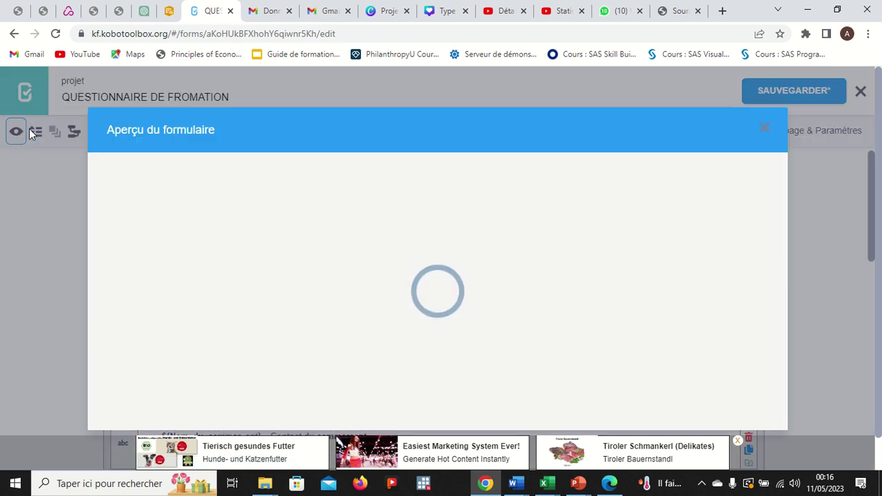
Set the survey date to 11 May 2023 and the time to 00:30.
scroll(614, 310, down, 4)
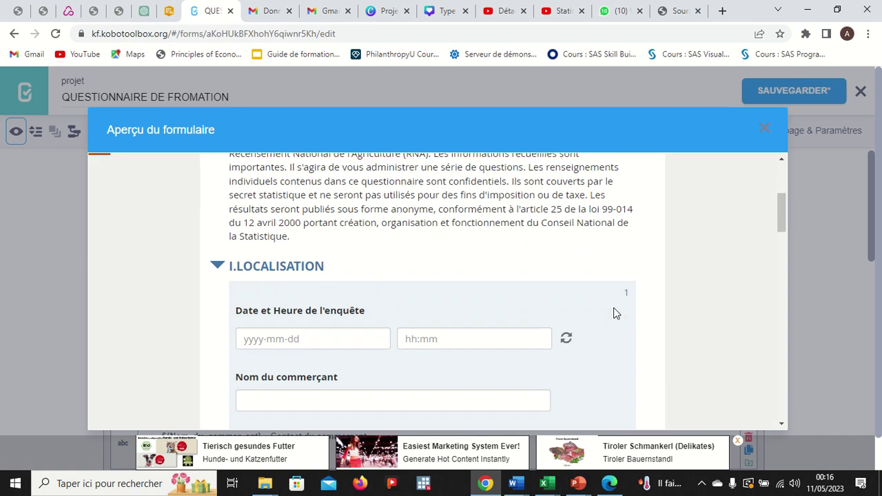
scroll(614, 310, down, 2)
scroll(585, 206, up, 1)
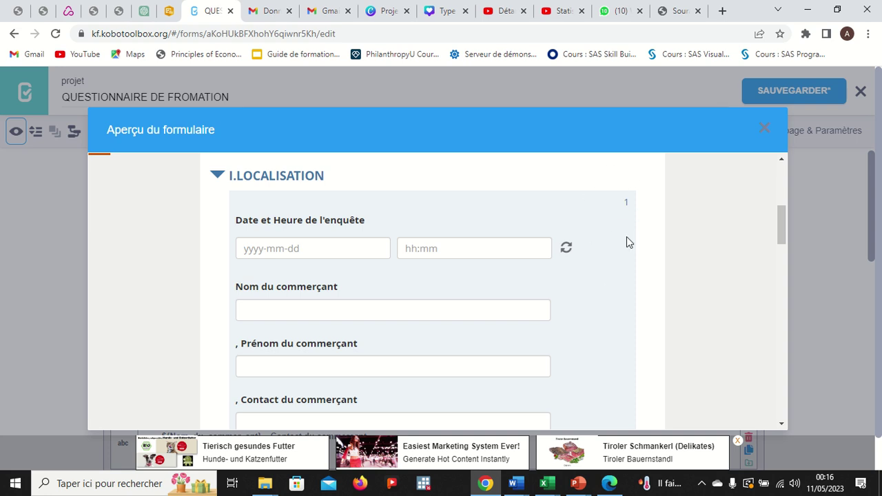
click(335, 255)
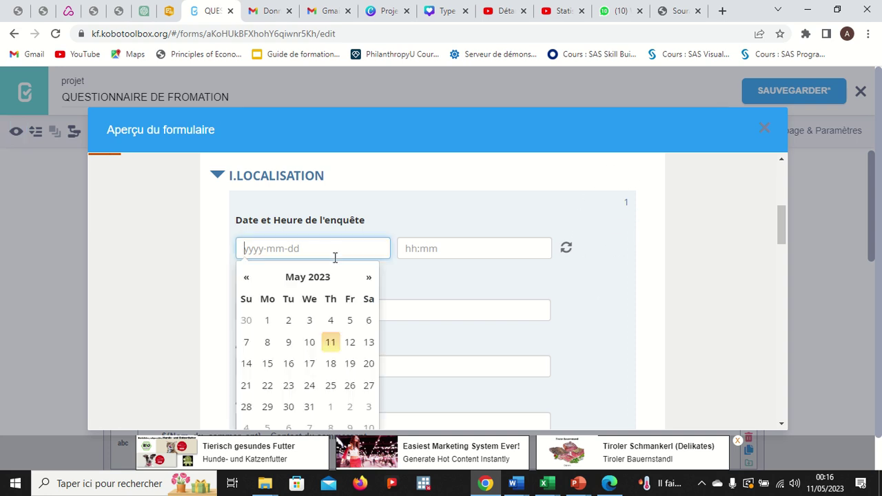
click(331, 342)
click(436, 248)
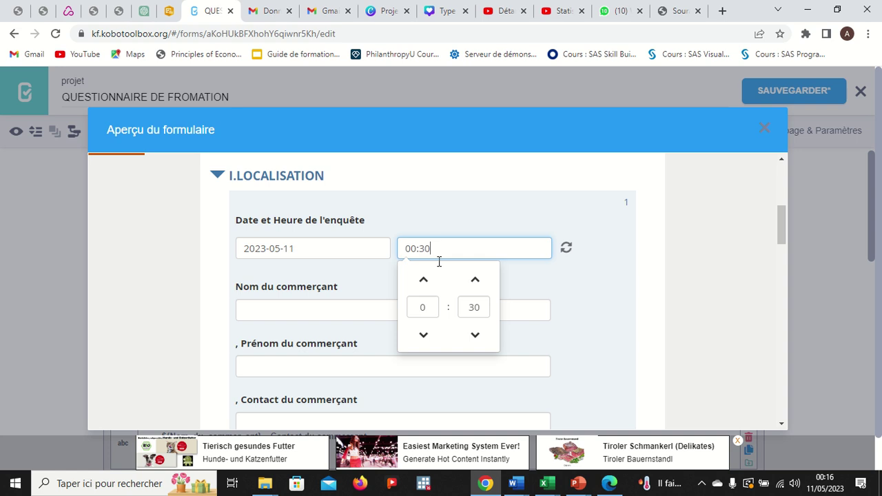
Enter the trader's name and first name in the preview.
click(546, 310)
text(mhd)
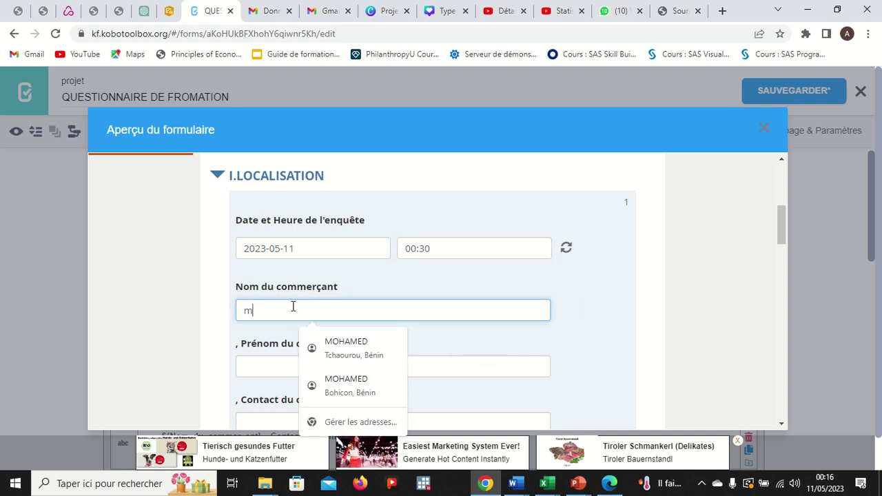
click(294, 367)
text(fadel)
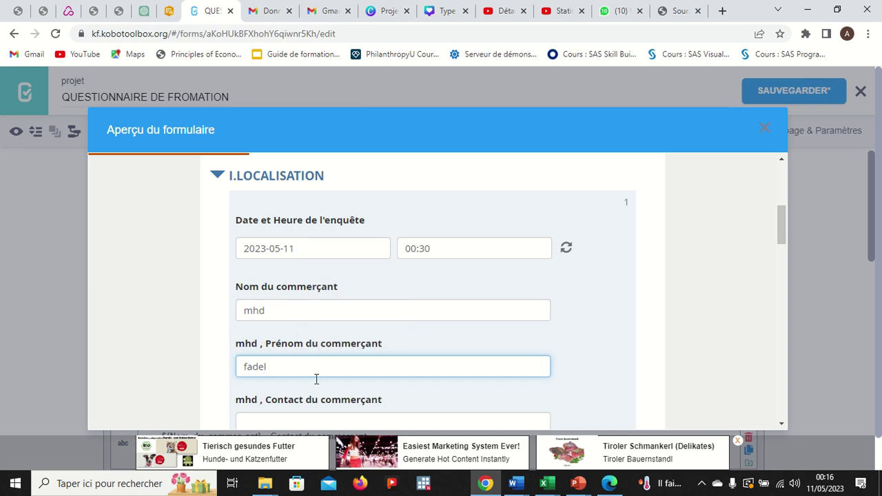
Enter a placeholder contact number and fill the coordinates from the current location.
scroll(331, 397, down, 2)
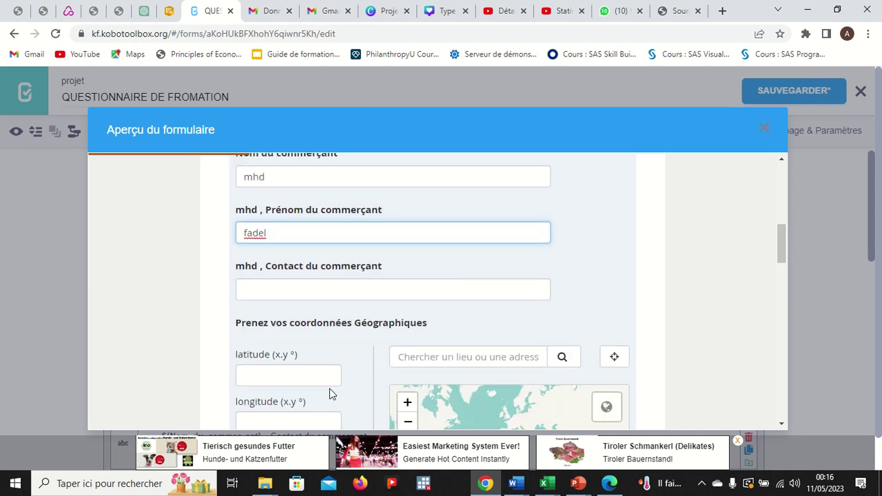
click(302, 288)
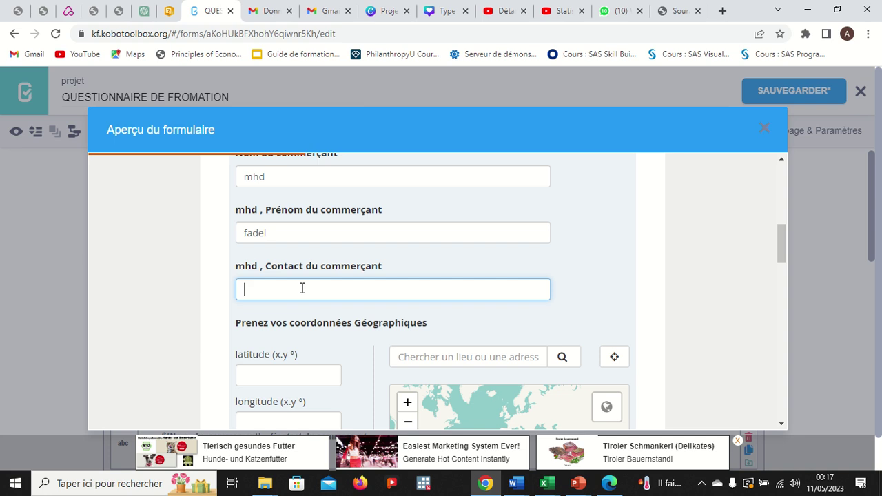
text(ààà)
key(BackSpace)
key(BackSpace)
text(00000000)
click(614, 356)
scroll(376, 288, down, 4)
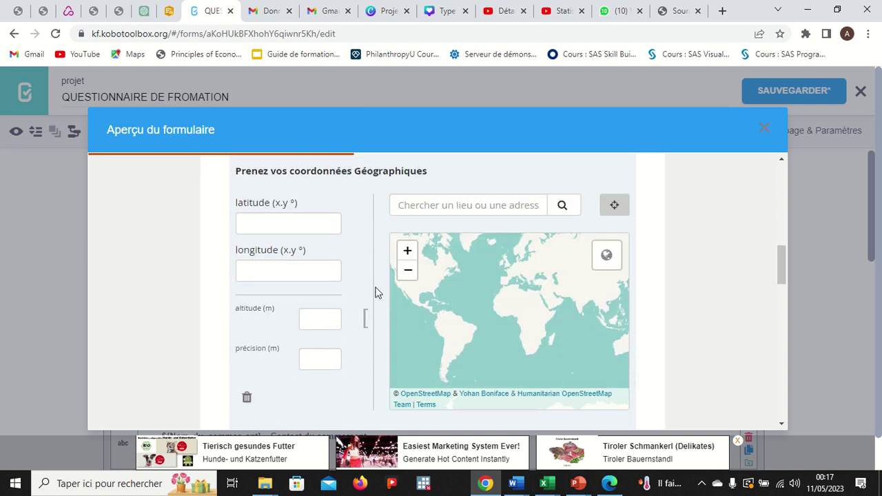
scroll(340, 281, down, 2)
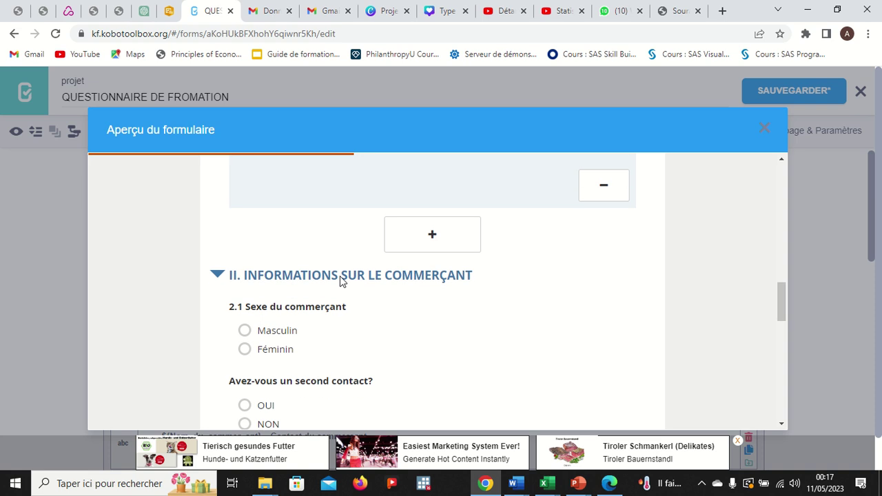
scroll(339, 281, up, 3)
scroll(341, 279, down, 2)
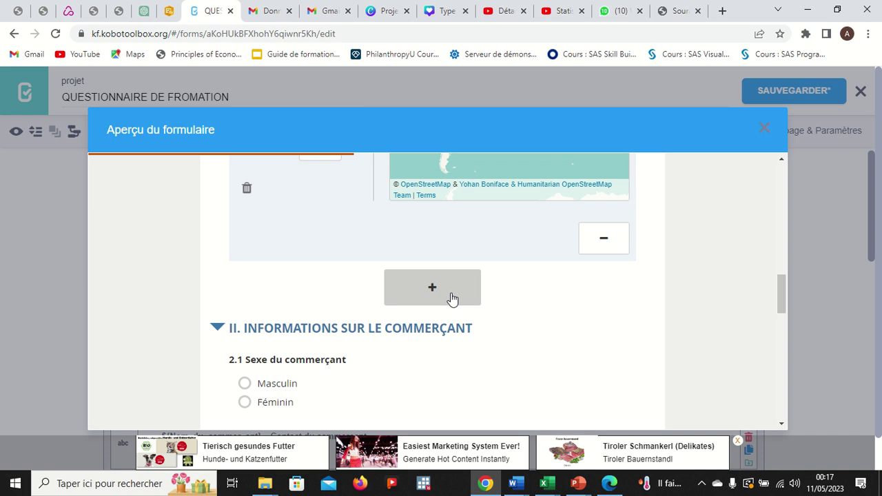
Add a second LOCALISATION repeat and scroll through its empty fields.
click(444, 296)
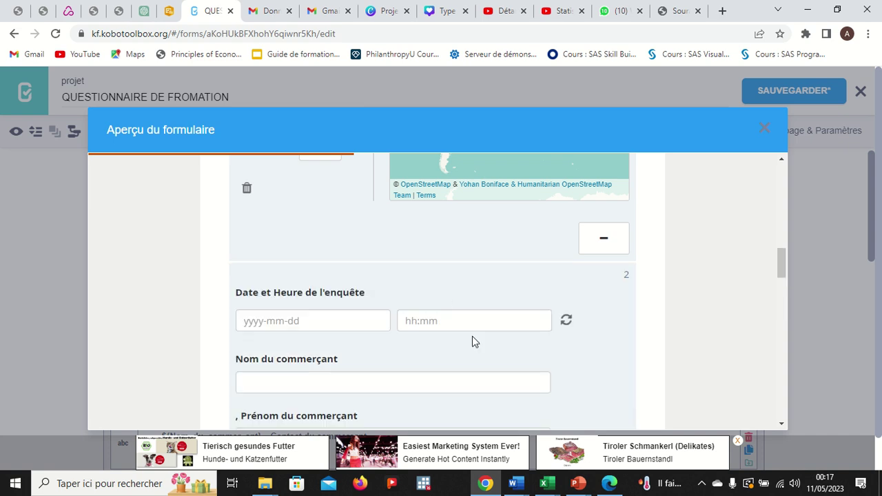
scroll(472, 340, down, 1)
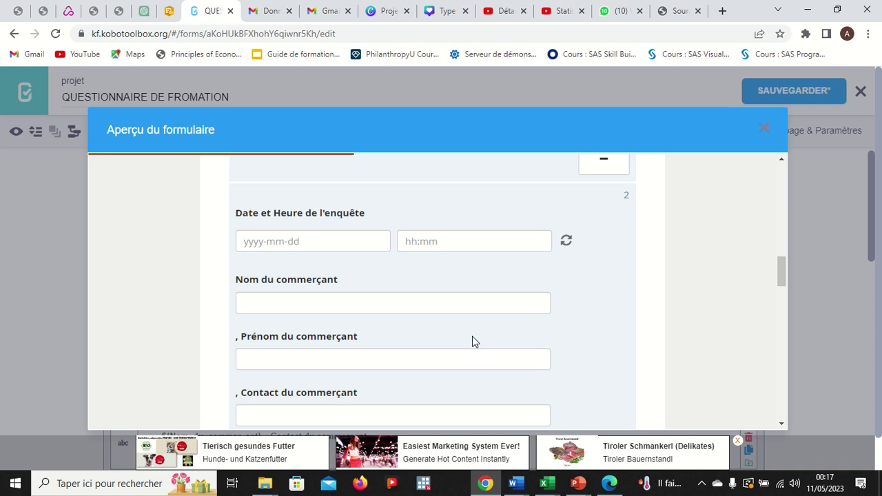
scroll(472, 341, down, 3)
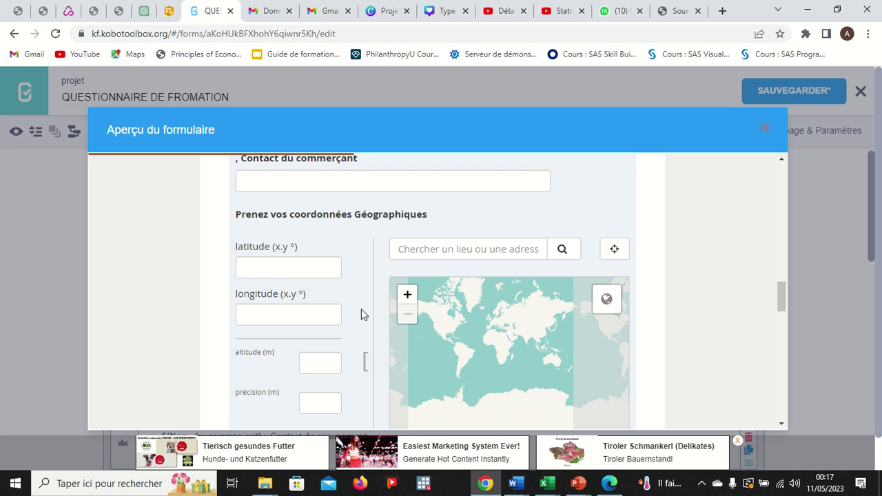
scroll(361, 309, down, 2)
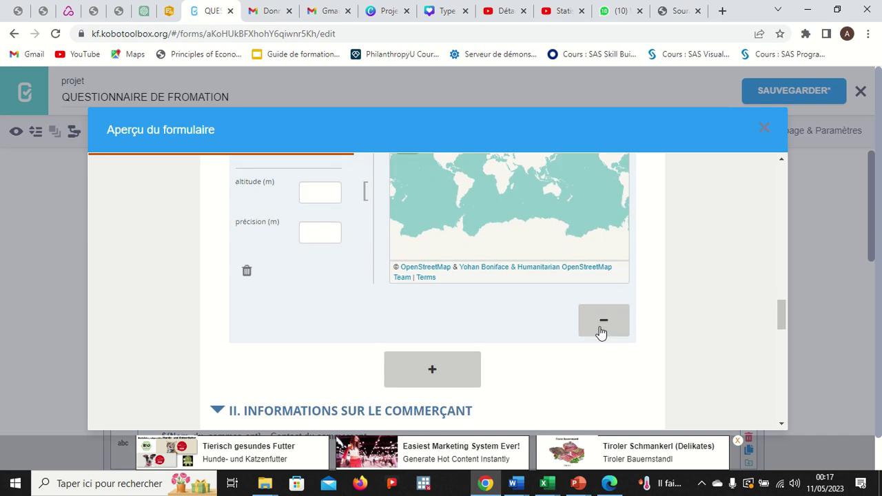
Remove the extra LOCALISATION repeat and confirm the deletion.
click(603, 321)
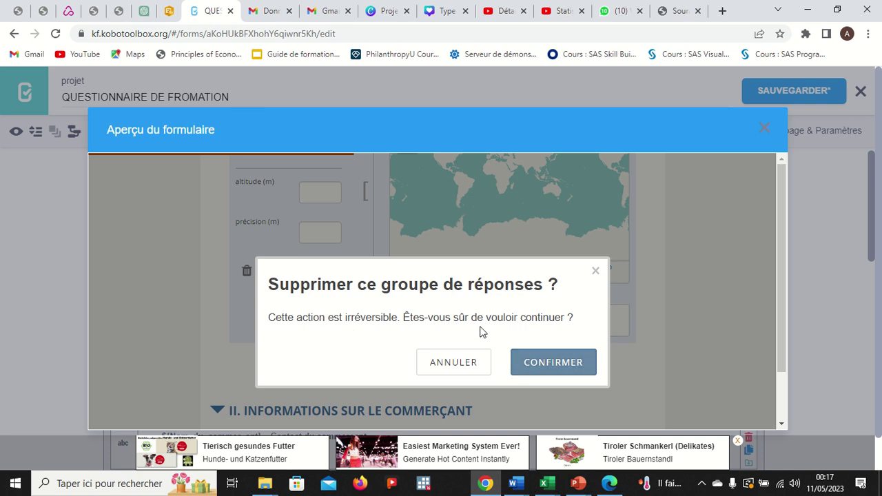
click(540, 362)
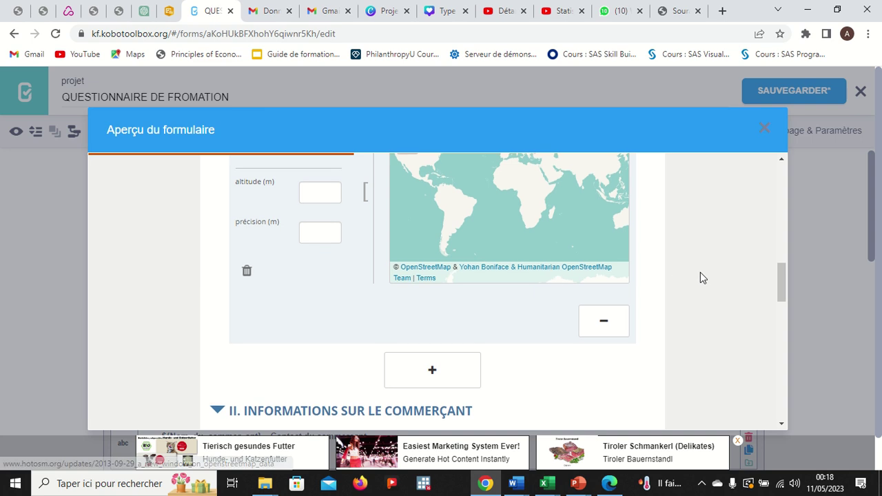
scroll(700, 276, up, 3)
scroll(700, 273, up, 4)
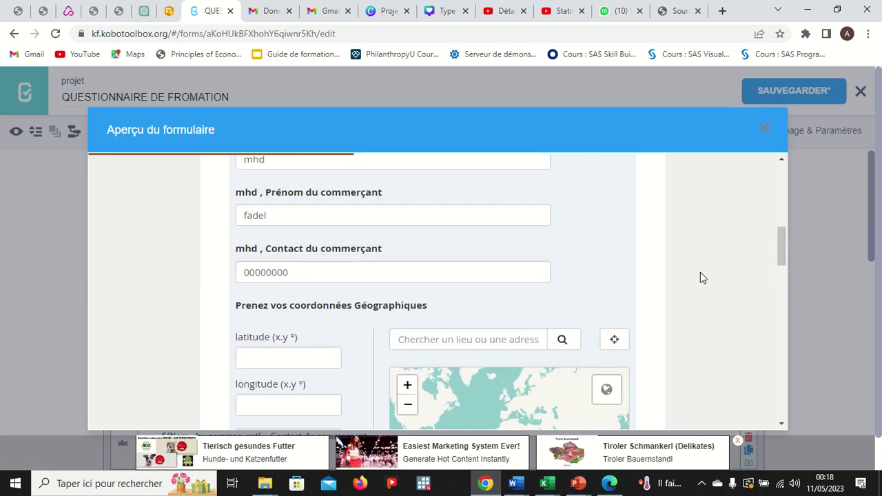
scroll(700, 273, down, 8)
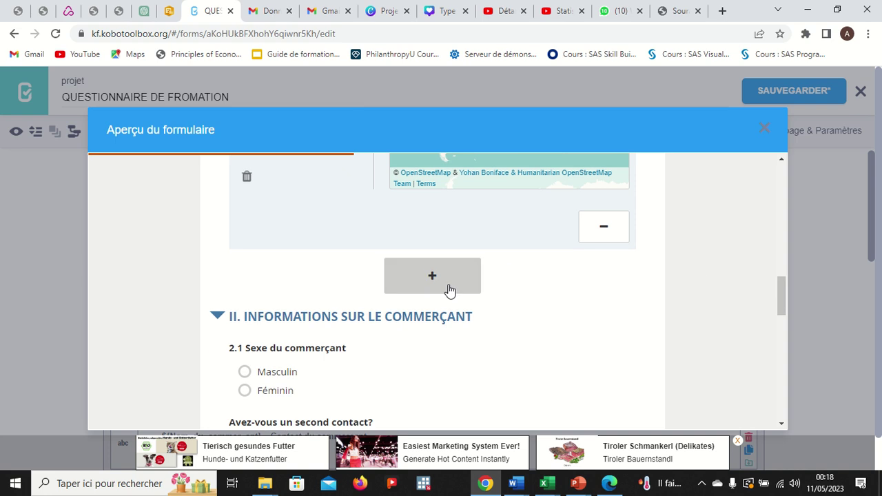
Add LOCALISATION repeats until repeat number 3 appears.
click(448, 290)
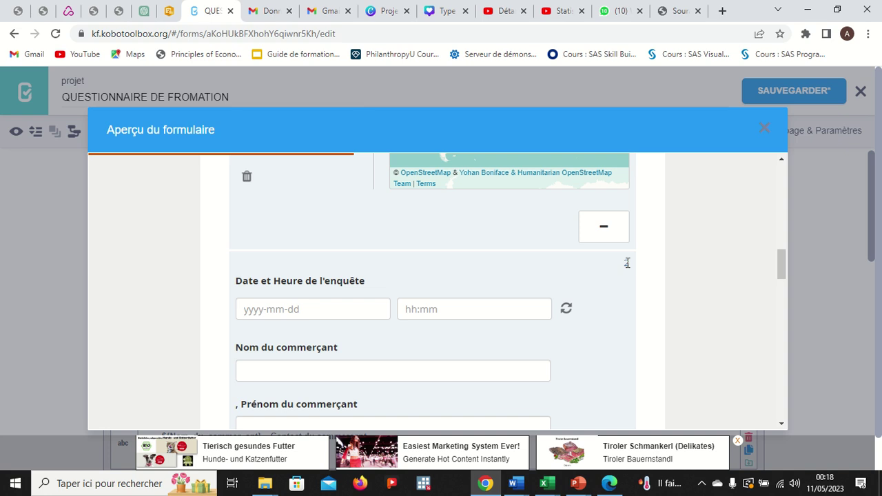
scroll(603, 317, down, 6)
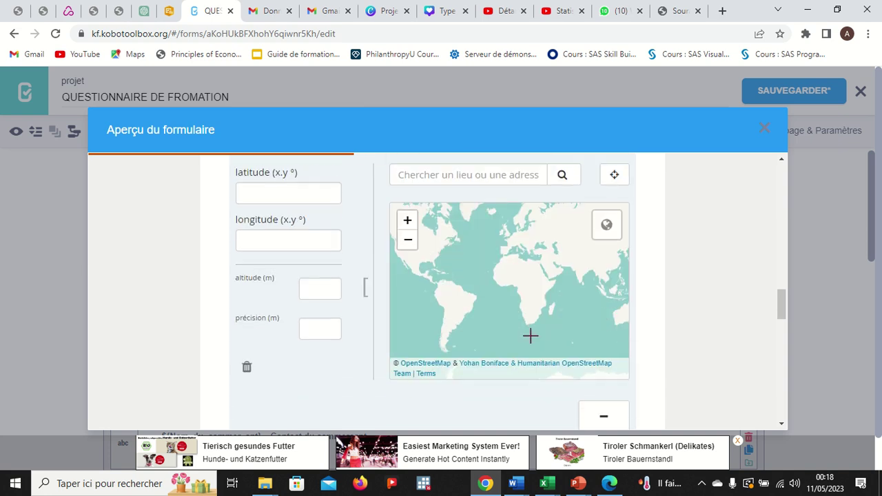
scroll(458, 414, down, 2)
click(434, 319)
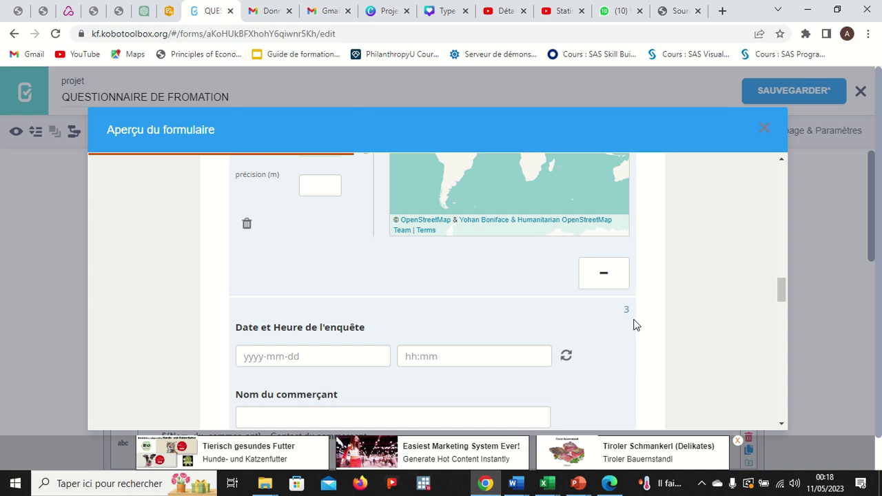
Close the form preview and begin editing the 'Avez-vous un second contact?' label in section II.
click(764, 131)
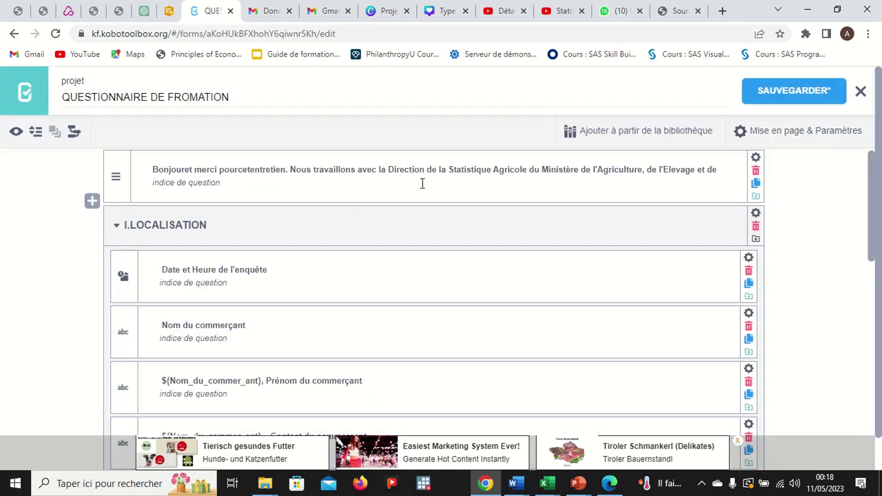
scroll(273, 258, down, 2)
scroll(273, 259, down, 5)
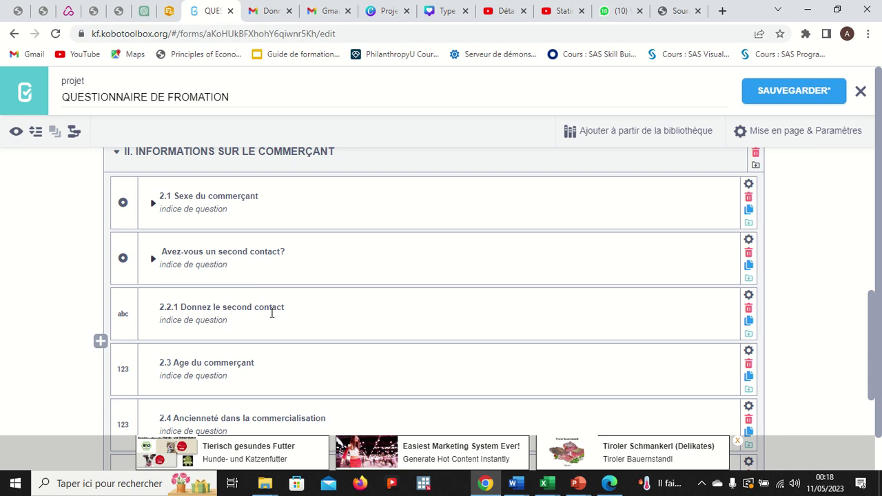
click(122, 310)
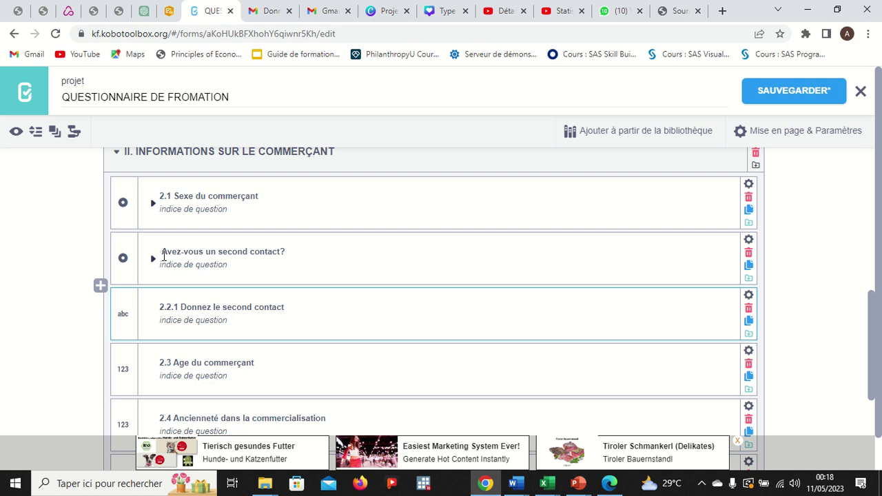
click(163, 253)
Relabel the question '2.2 Avez-vous un second contact?' and open the Paramètres of question 2.2.1.
text(2)
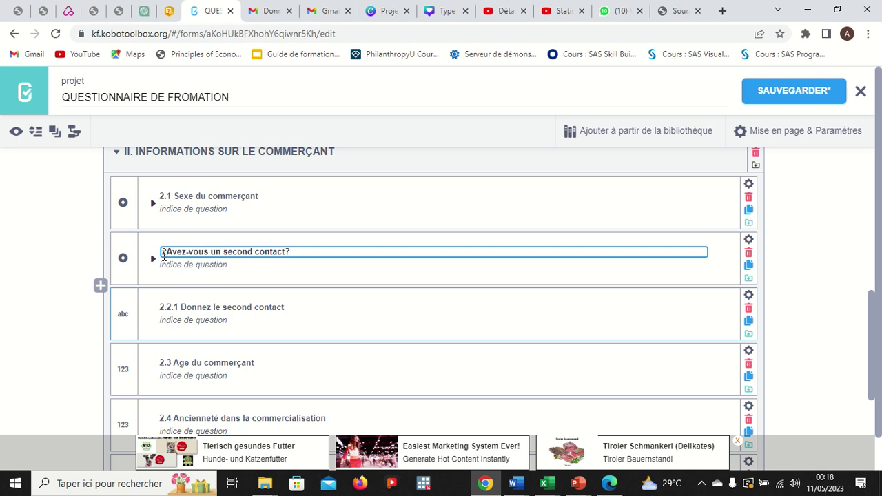
text(.2)
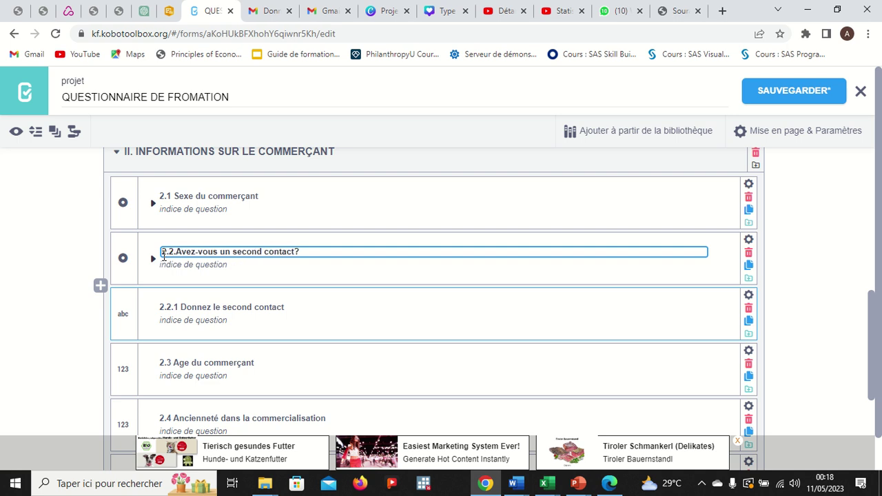
key(BackSpace)
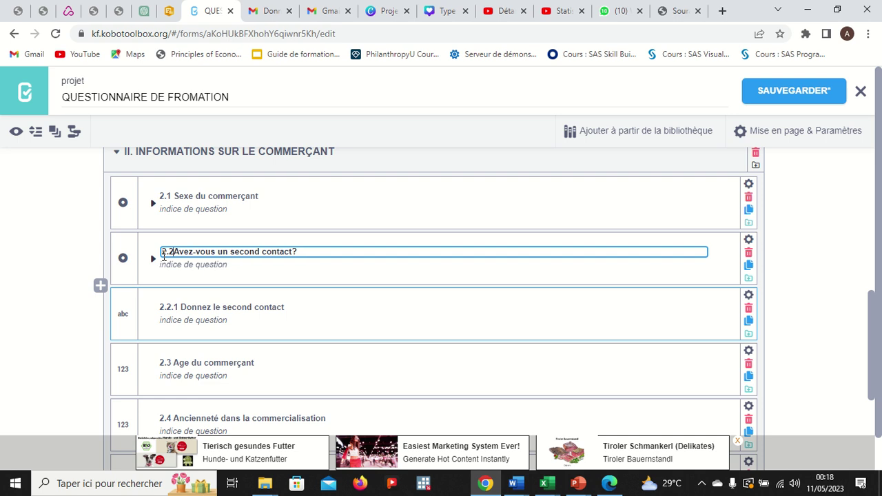
click(302, 268)
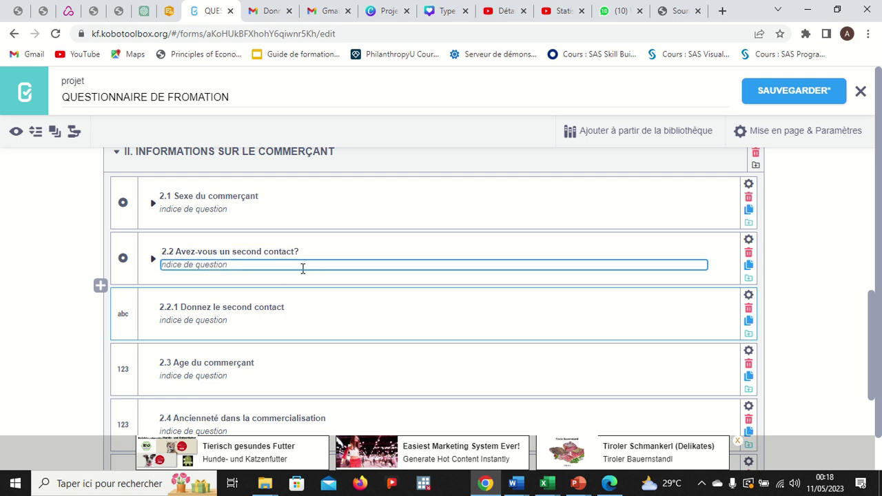
click(263, 307)
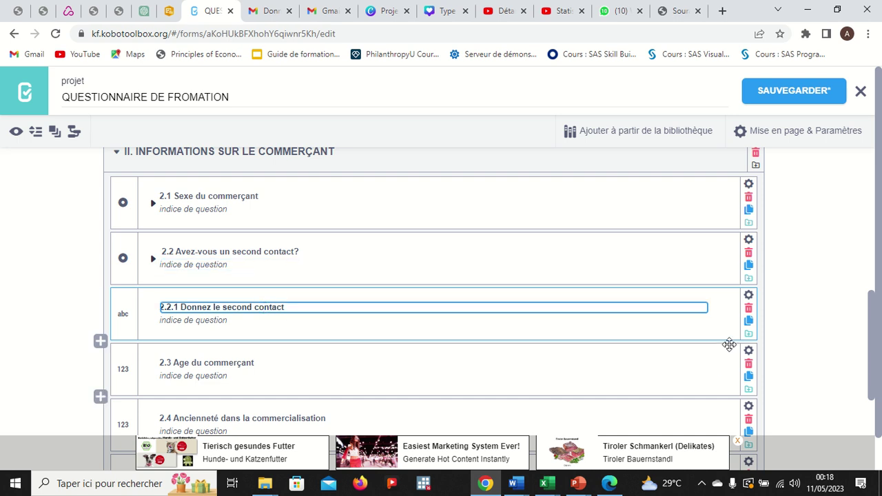
click(749, 295)
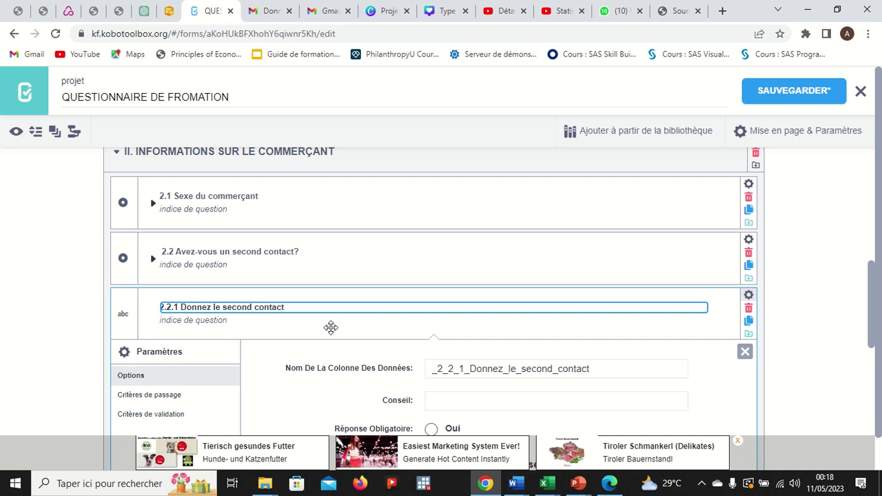
Give 2.2.1 a Critères de passage condition '2.2 Avez-vous un second contact? = OUI'.
scroll(242, 321, down, 1)
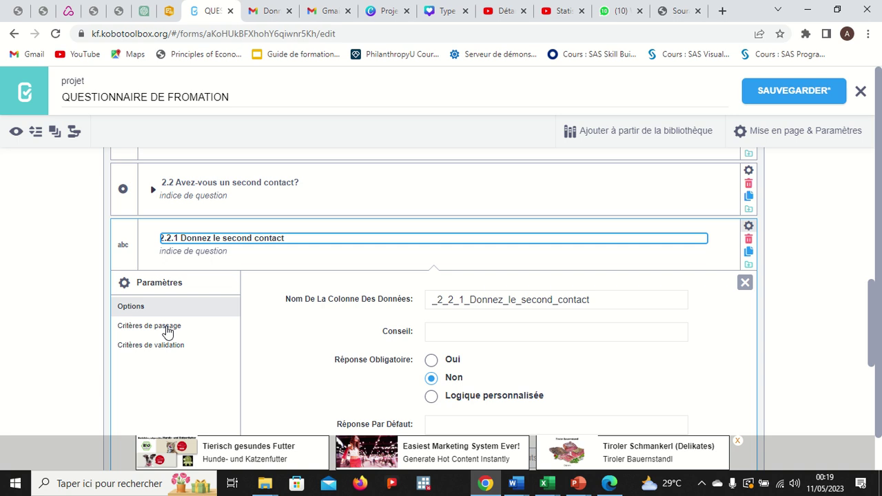
click(159, 334)
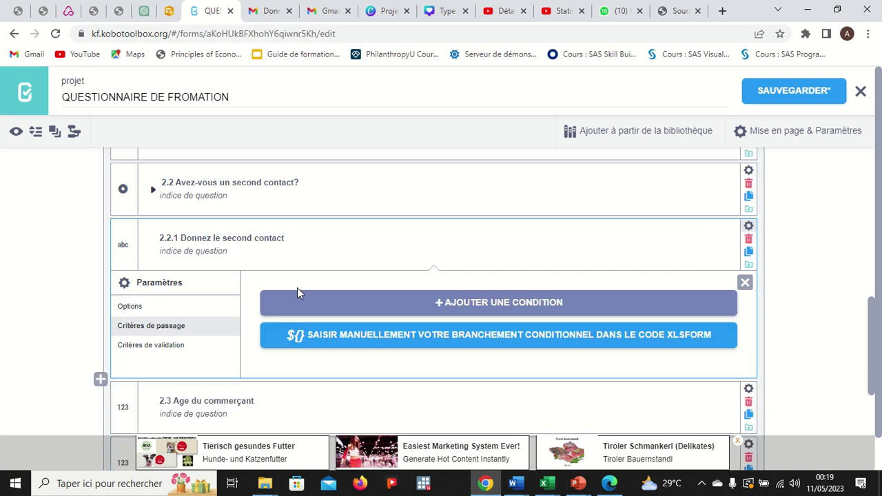
click(464, 303)
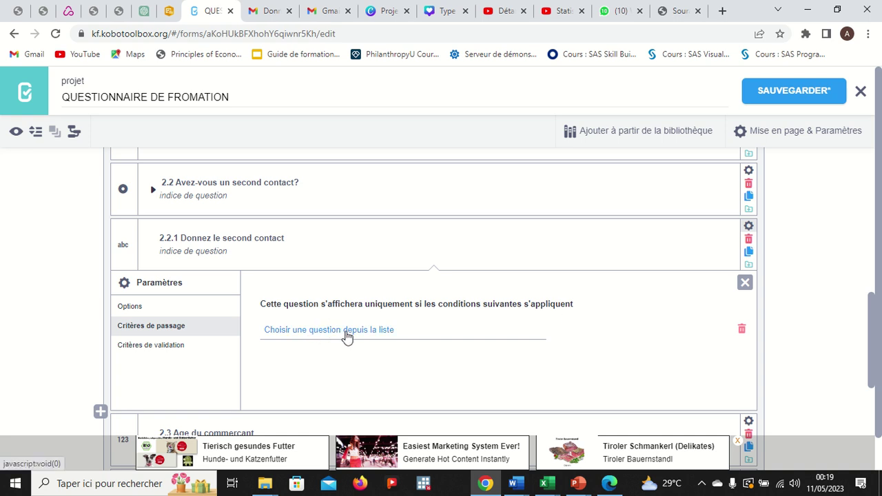
click(346, 336)
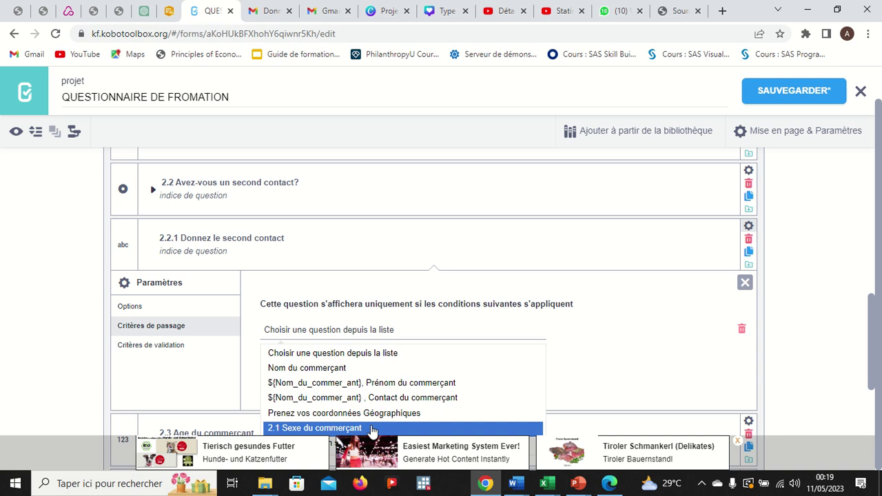
key(Down)
key(Return)
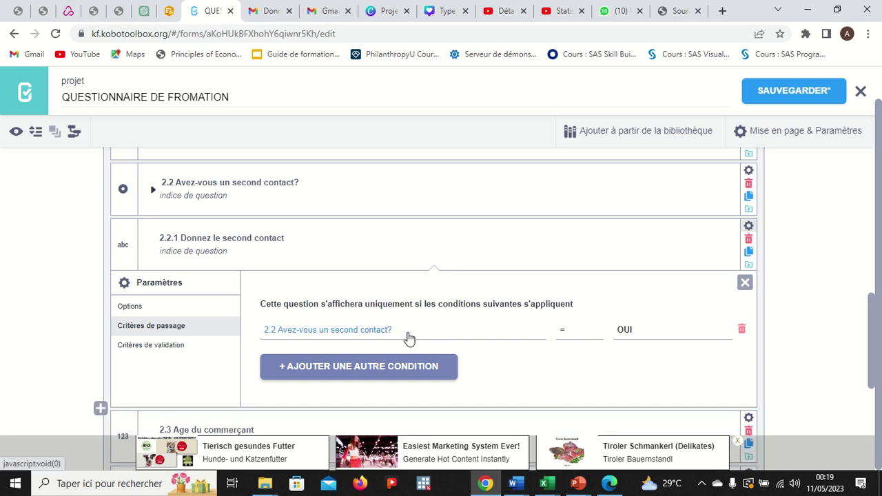
click(569, 336)
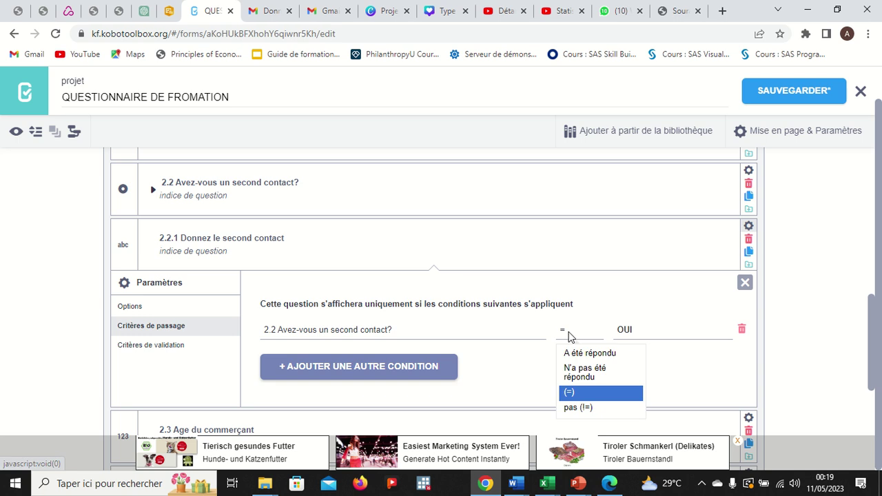
click(638, 335)
click(639, 335)
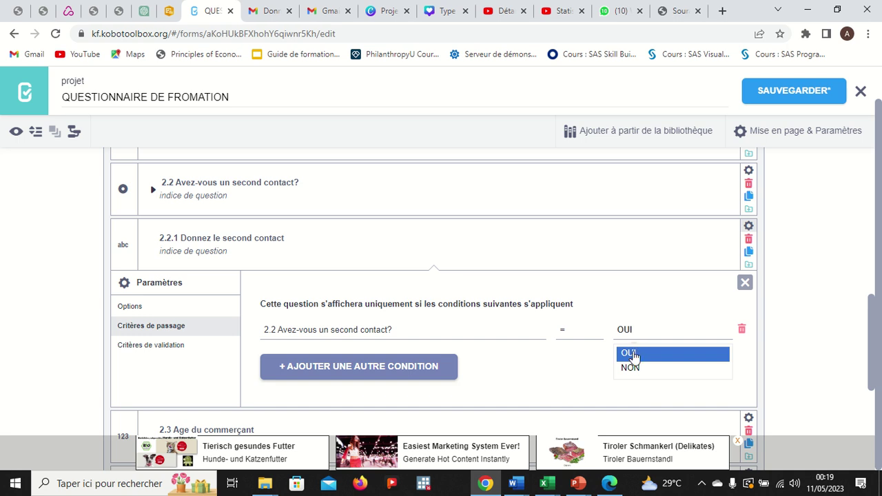
click(634, 358)
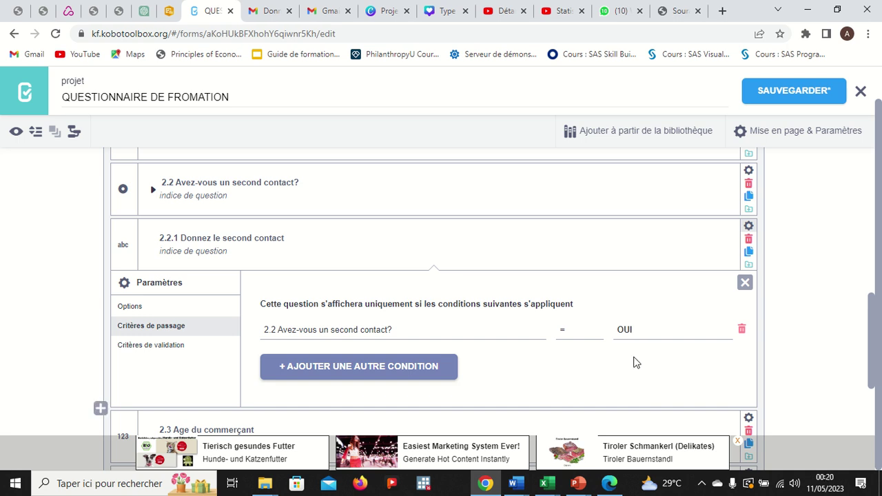
click(745, 283)
Save the form, then open the Paramètres of question 2.3 Age du commerçant.
click(778, 95)
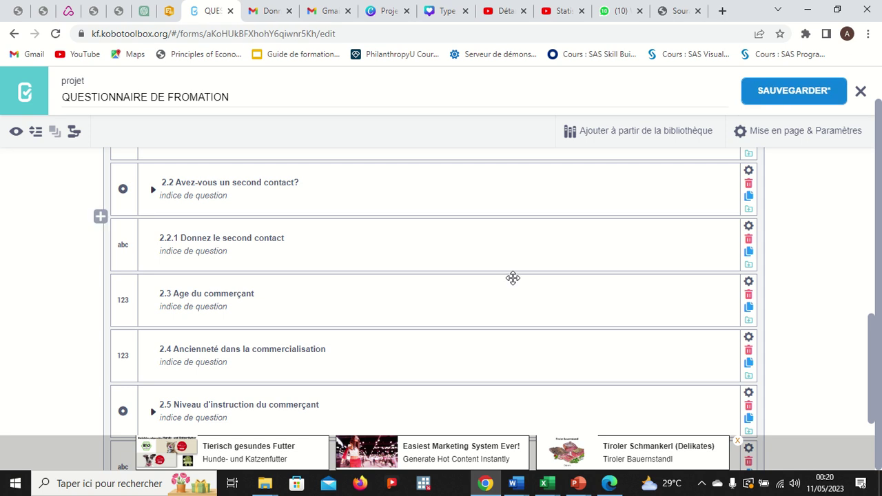
scroll(388, 340, down, 1)
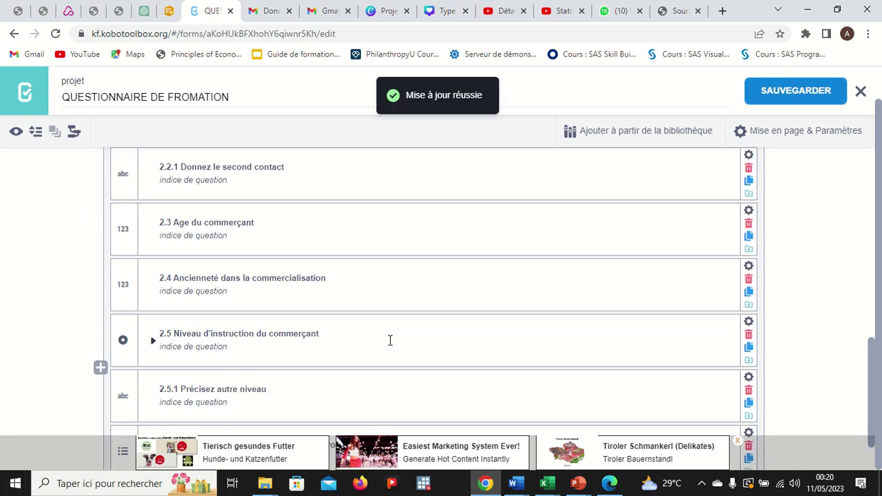
scroll(390, 341, down, 1)
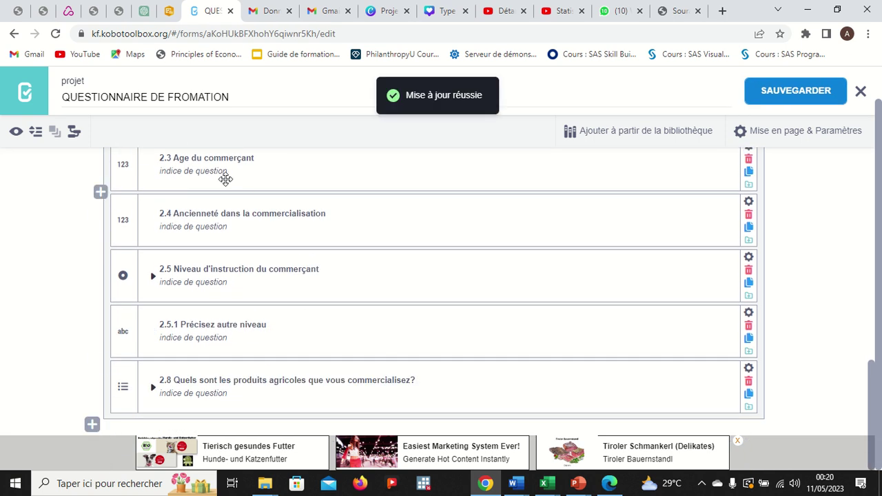
scroll(223, 177, up, 1)
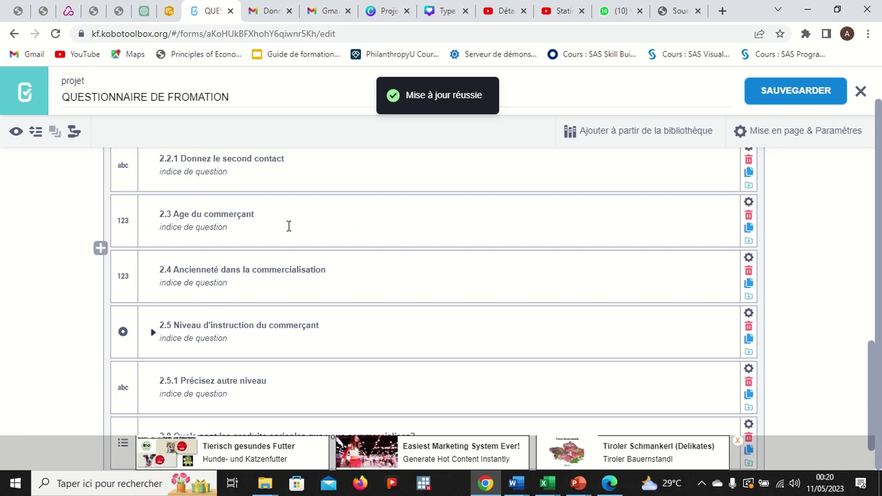
click(289, 227)
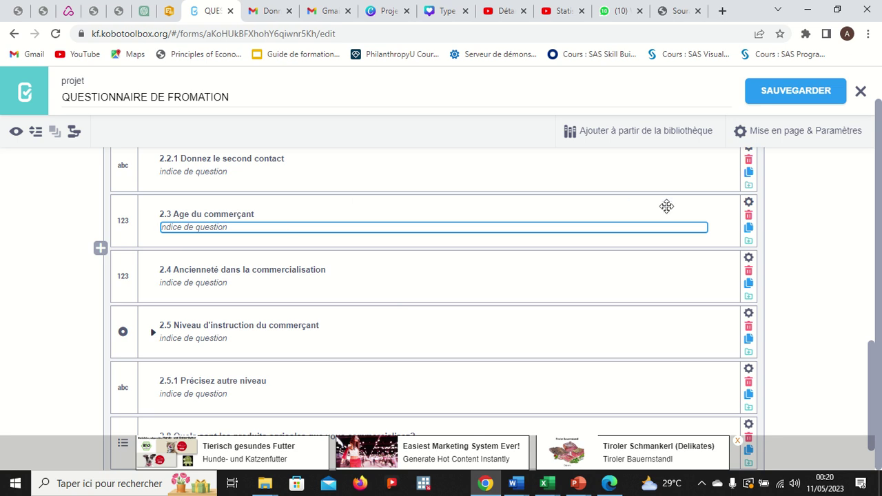
click(747, 209)
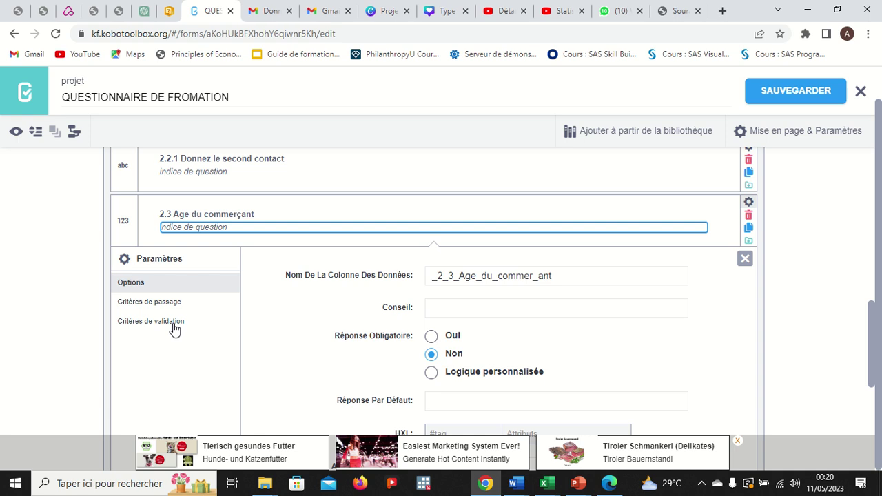
Add a Critères de validation condition on the age: greater than or equal to 15.
click(163, 323)
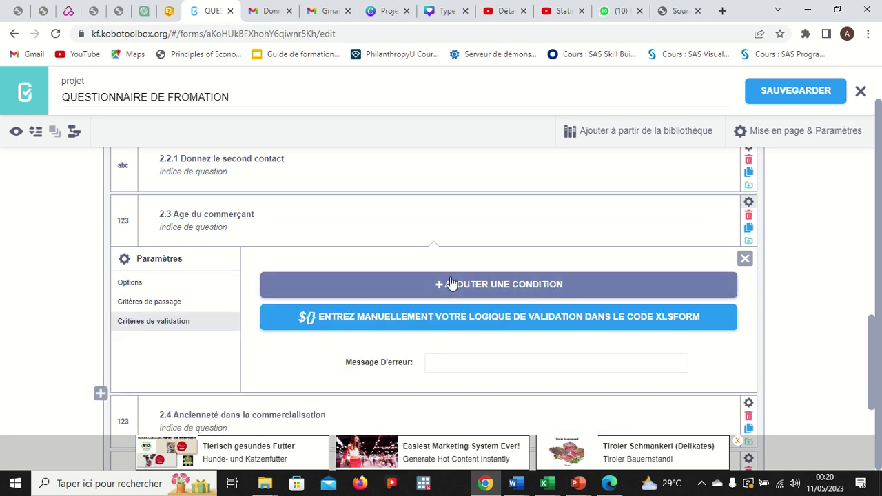
click(452, 284)
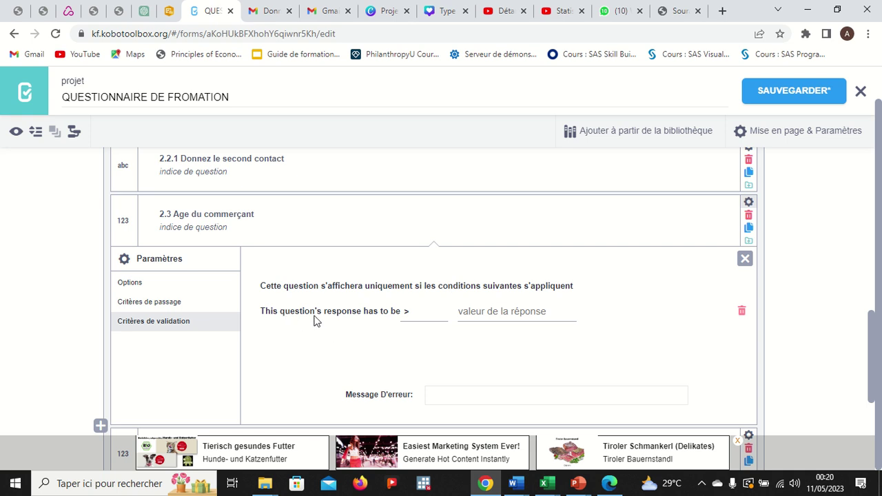
click(413, 319)
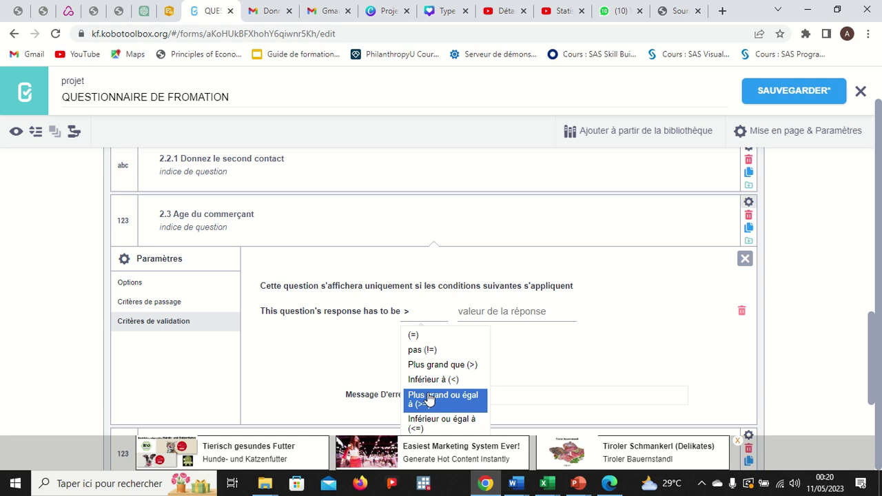
click(429, 398)
click(491, 314)
text(1)
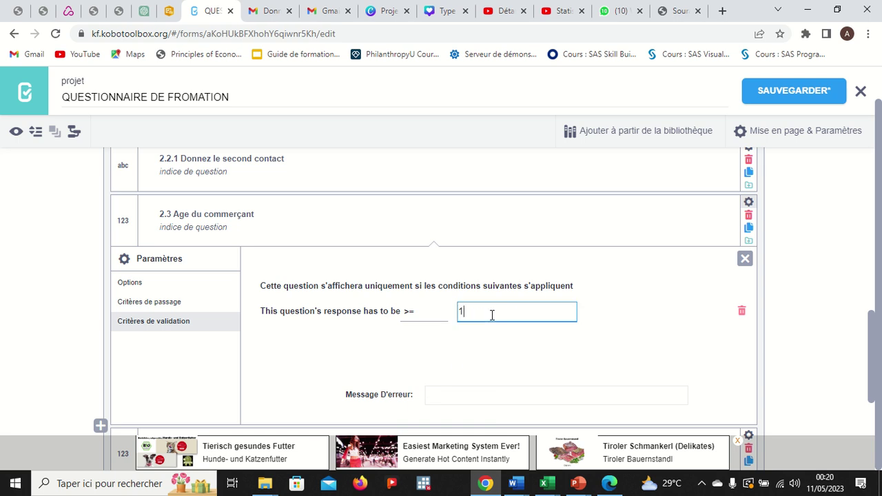
text(5)
scroll(634, 310, down, 1)
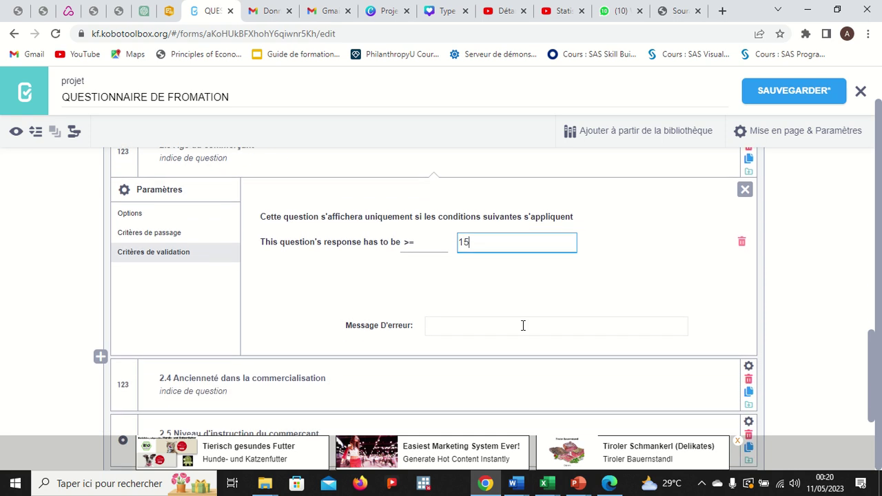
Set the error message 'Vous n'êtes pas concerné par ce formulaire', save, and close settings.
click(434, 325)
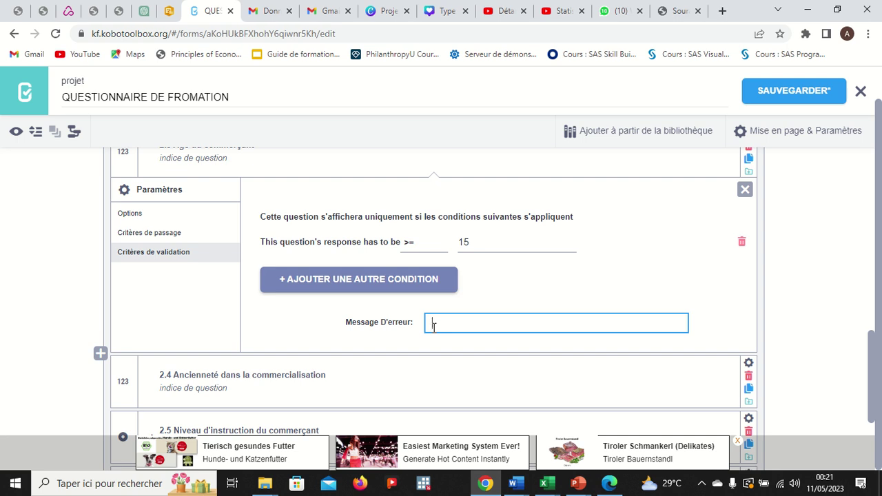
text(Vous n'êtes pas con)
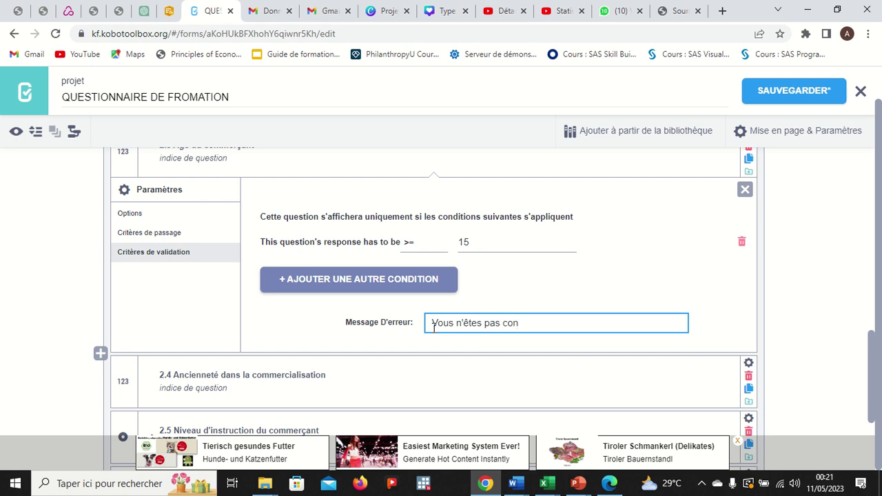
text(cerné par ce formulaire)
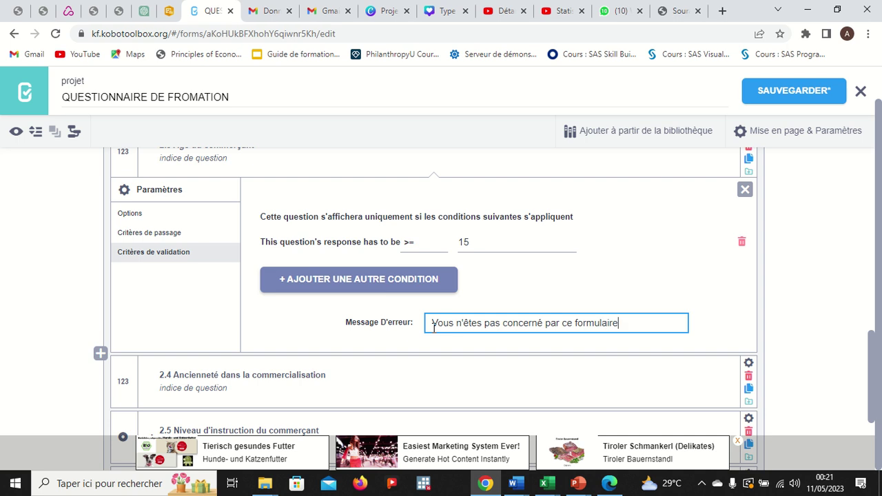
click(768, 100)
click(745, 190)
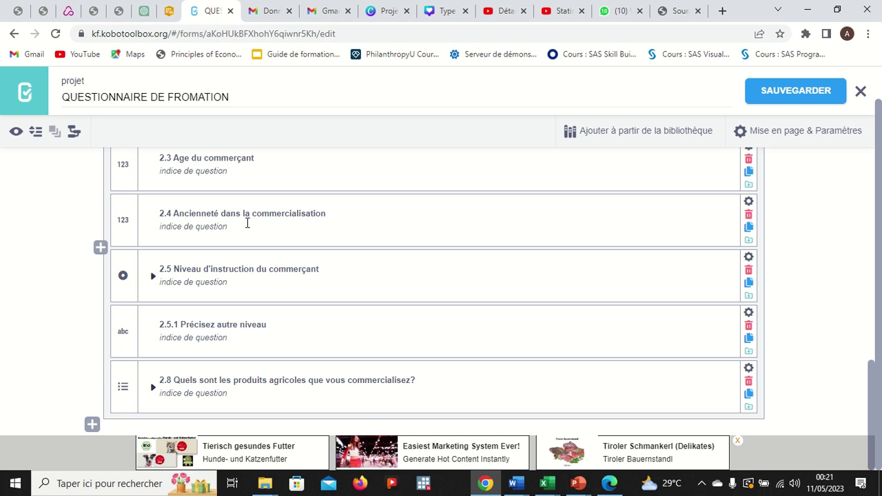
Add a validation condition with operator less than or equal to on question 2.4.
click(749, 203)
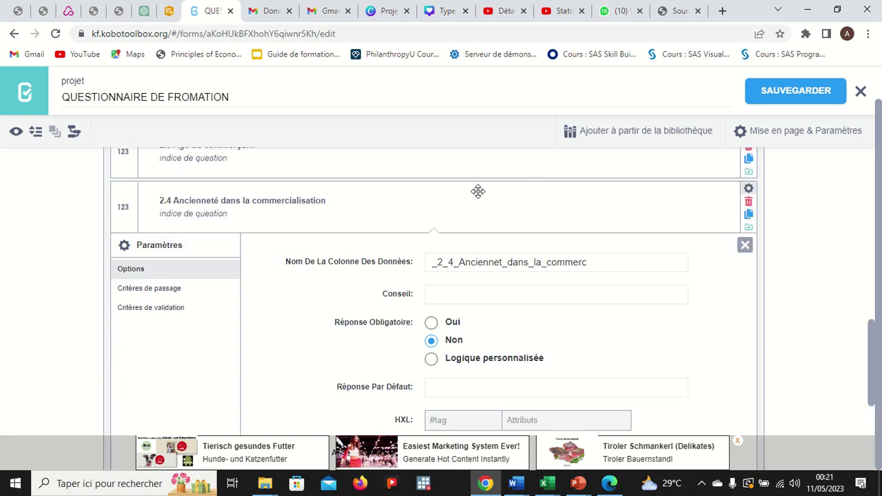
click(167, 310)
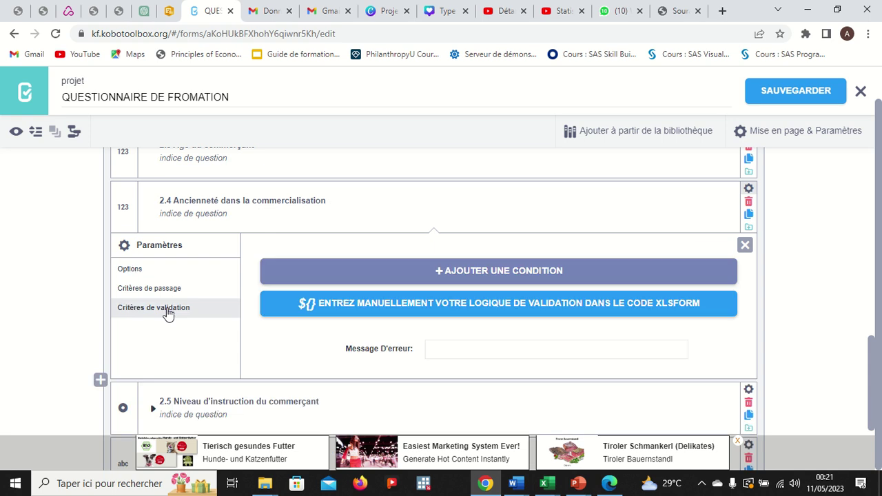
click(467, 274)
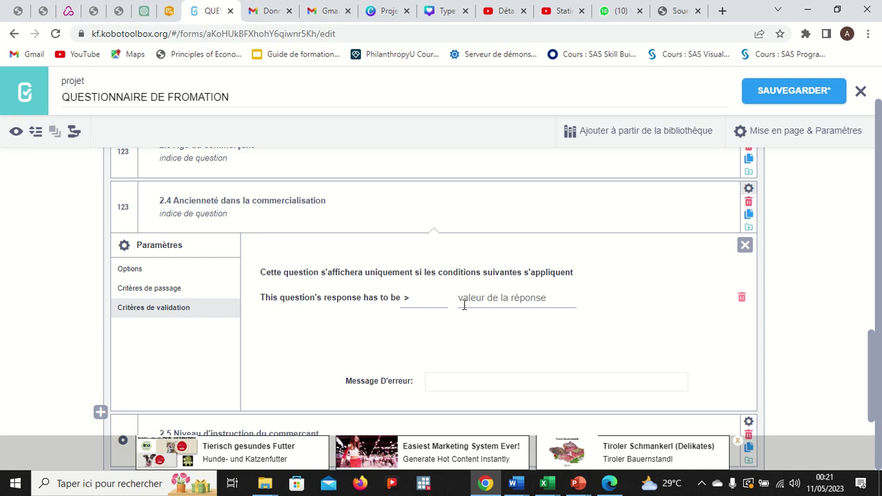
click(480, 297)
click(417, 298)
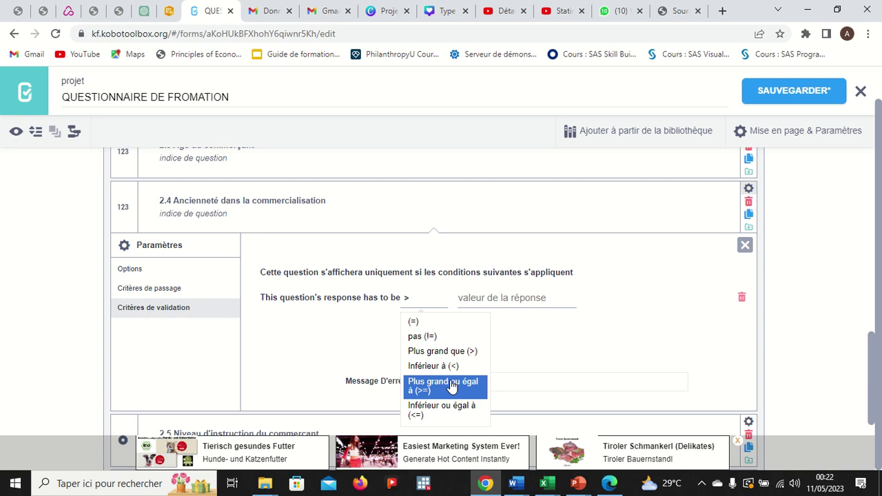
click(448, 409)
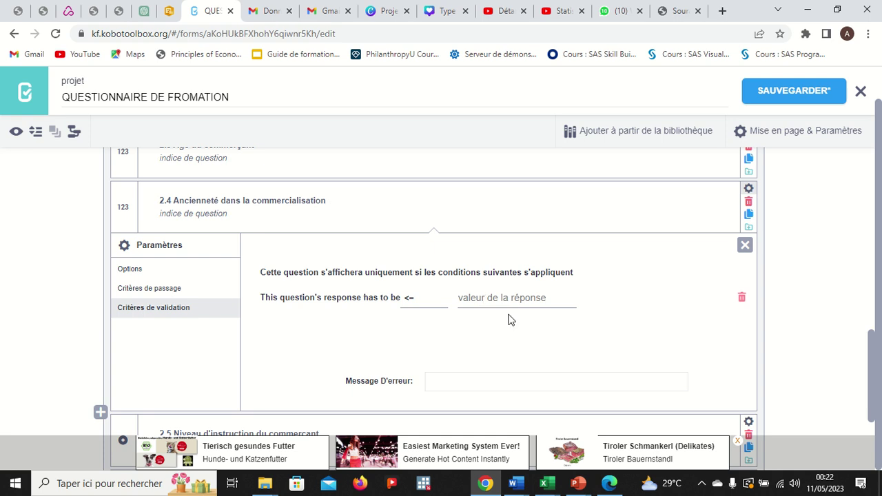
Open 2.4's Critères de passage and discard the empty manual XLSForm skip-logic box.
click(183, 292)
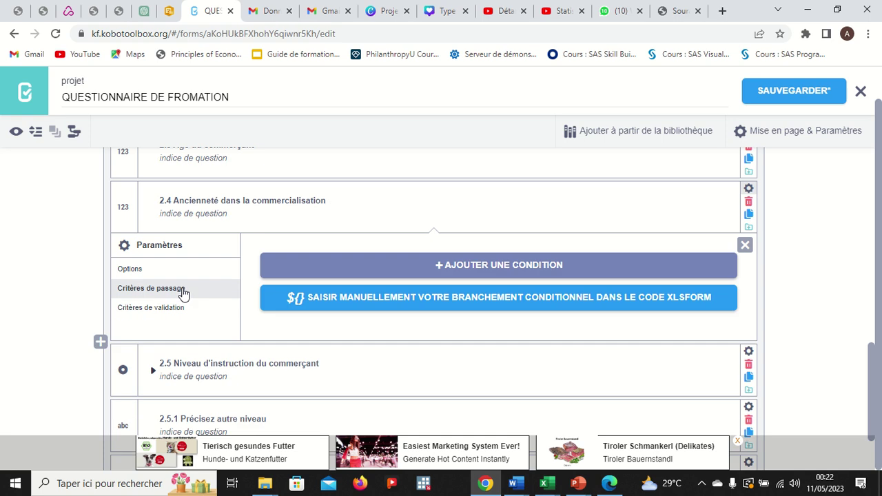
click(347, 290)
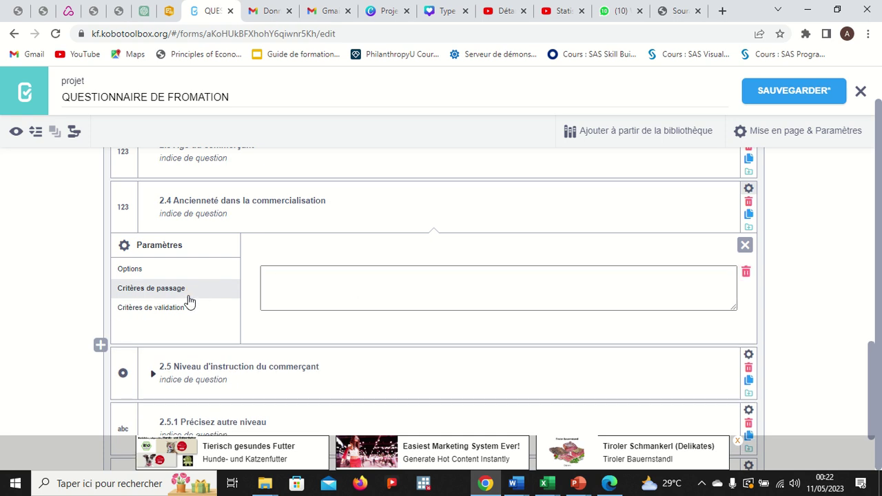
click(745, 272)
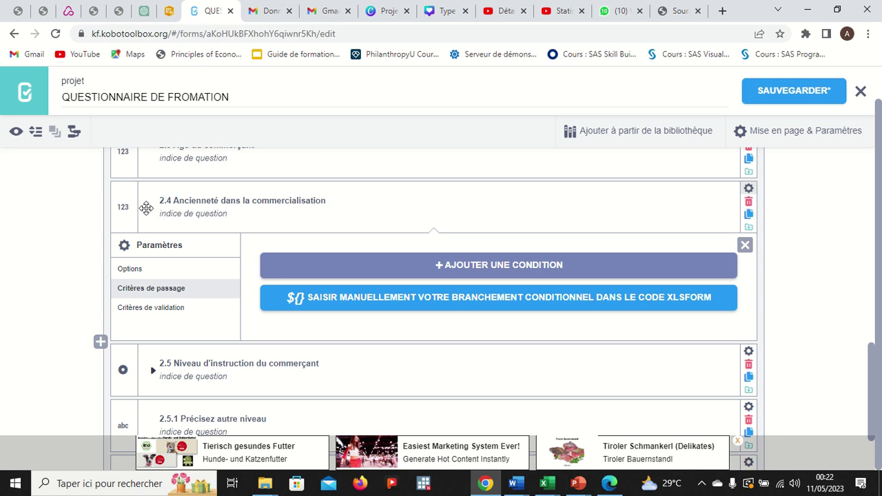
scroll(290, 207, up, 1)
scroll(290, 206, up, 1)
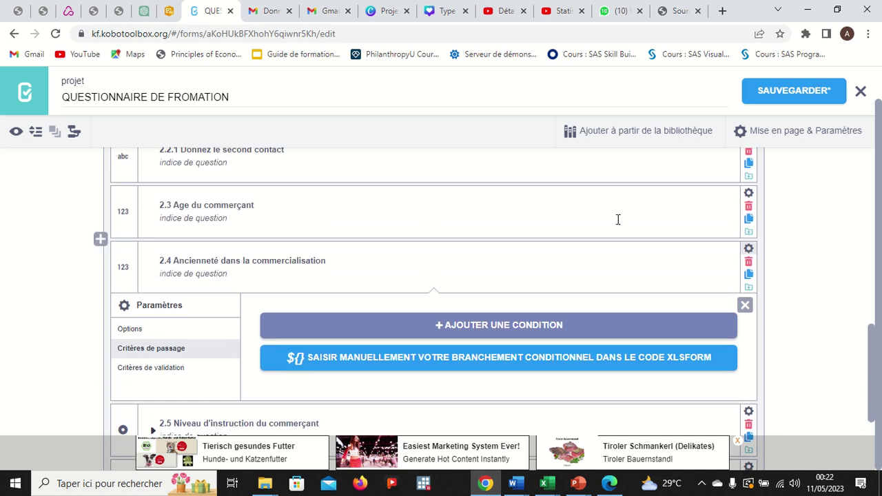
Select question 2.3's data column name _2_3_Age_du_commer_ant for reuse.
click(749, 195)
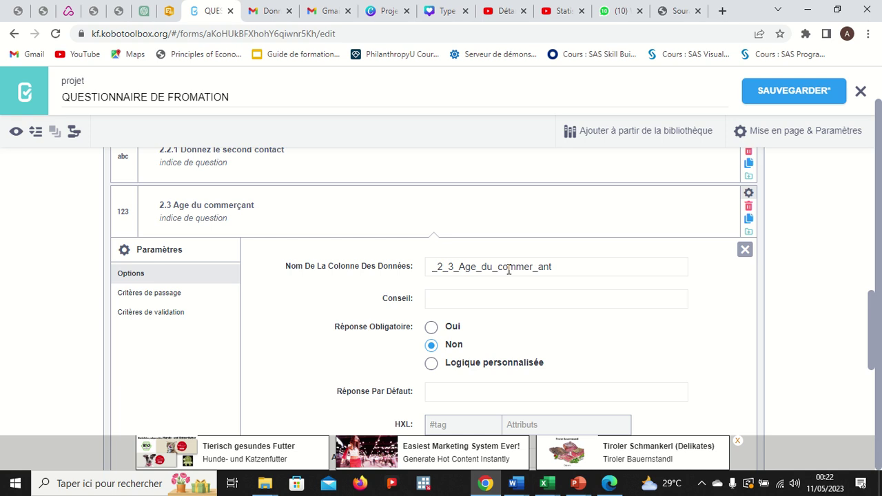
drag(559, 269, 430, 269)
key(ctrl+c)
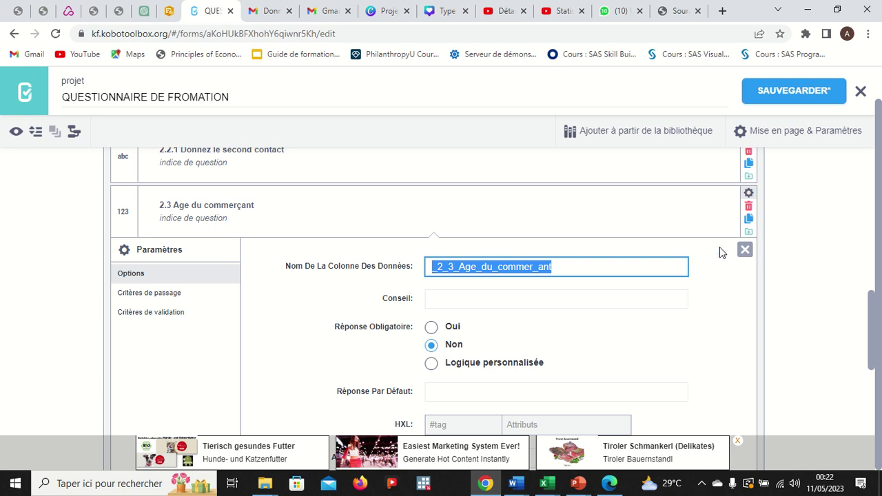
click(744, 251)
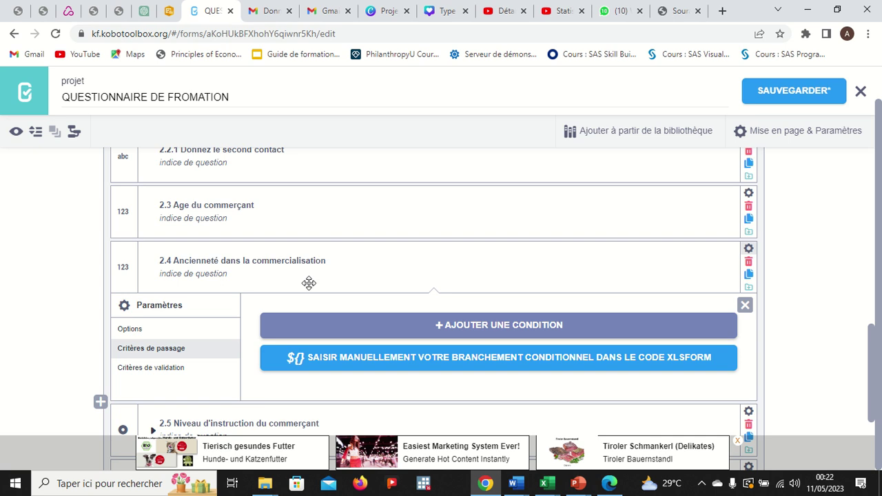
Add an empty skip-logic condition to question 2.4 without choosing a question.
click(456, 328)
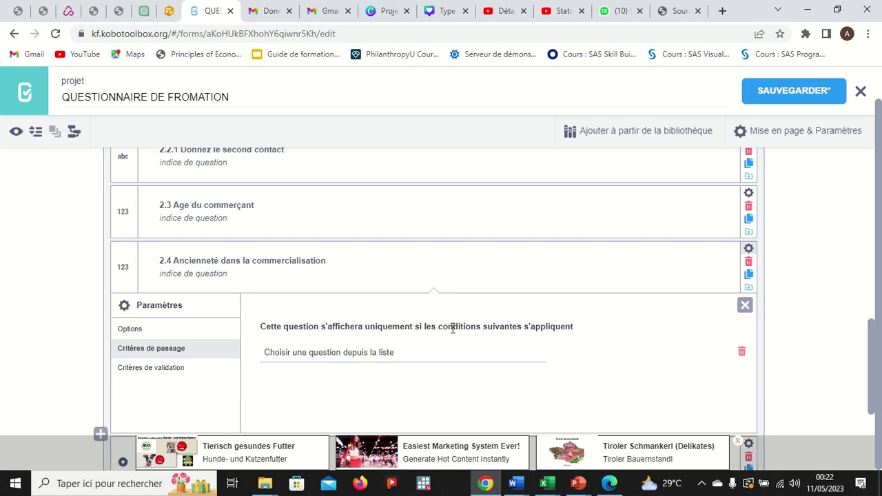
click(379, 352)
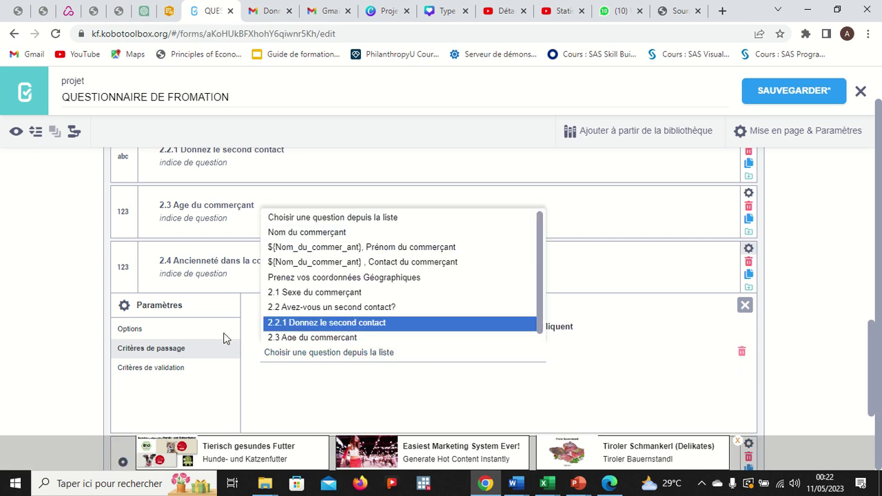
click(179, 370)
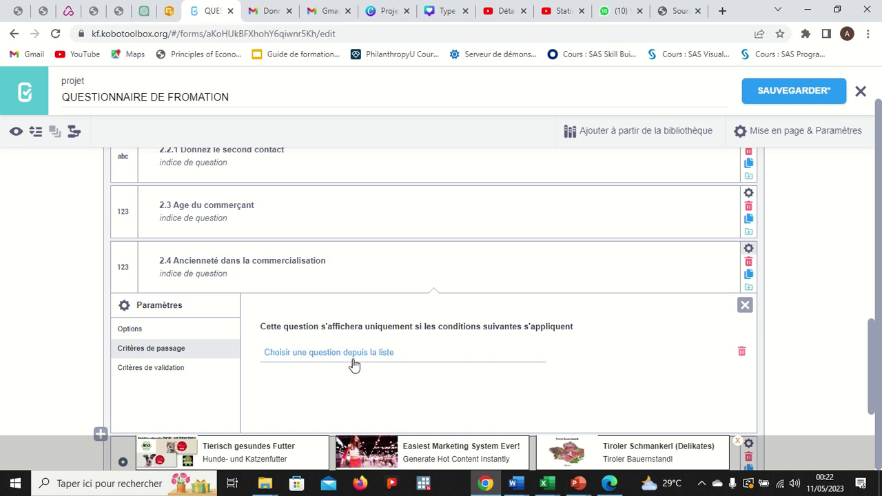
Paste _2_3_Age_du_commer_ant as 2.4's '<=' validation value, then save and close settings.
click(156, 371)
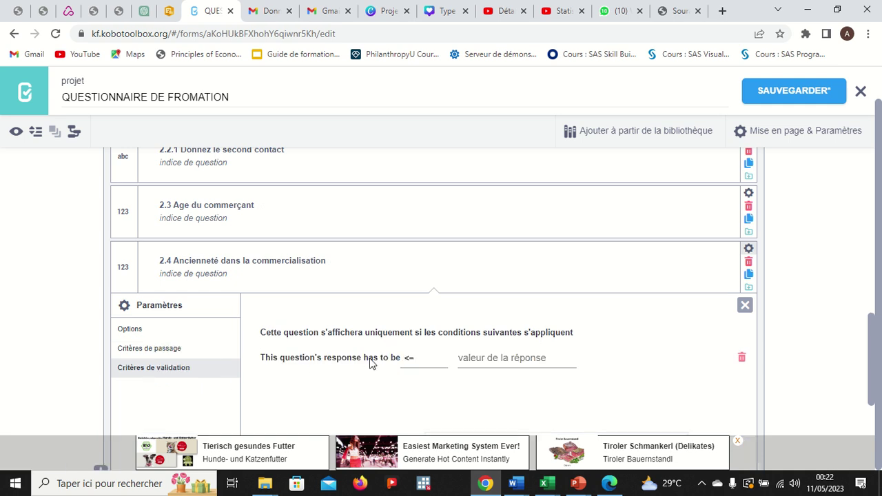
click(524, 367)
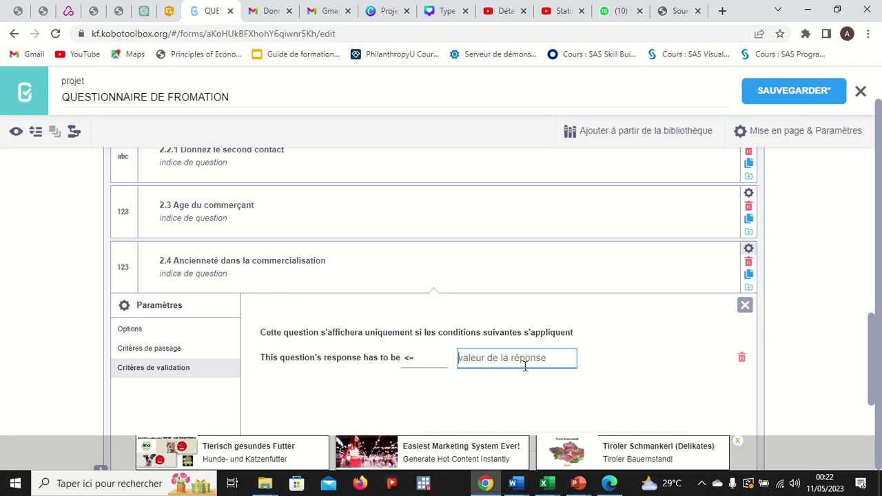
key(ctrl+v)
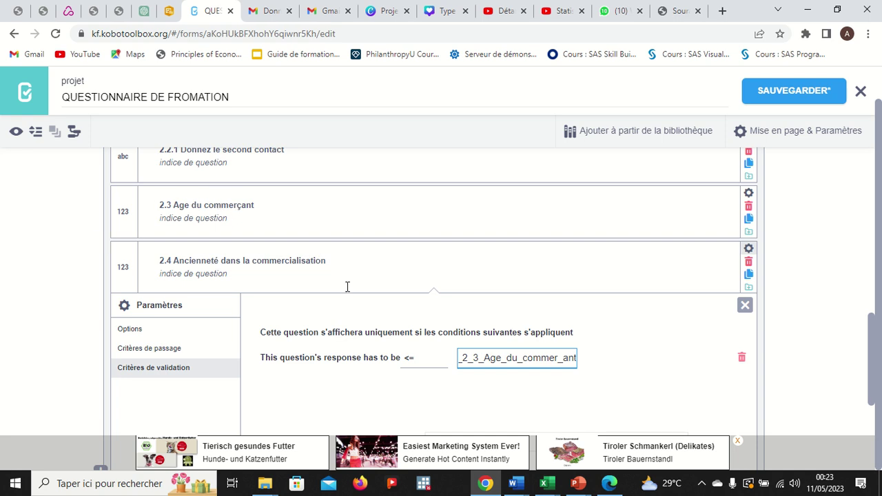
click(519, 357)
click(778, 94)
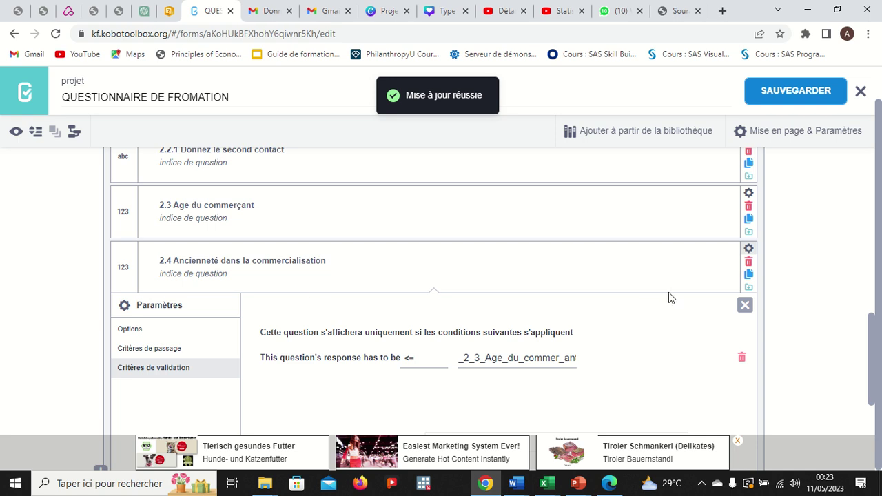
click(745, 305)
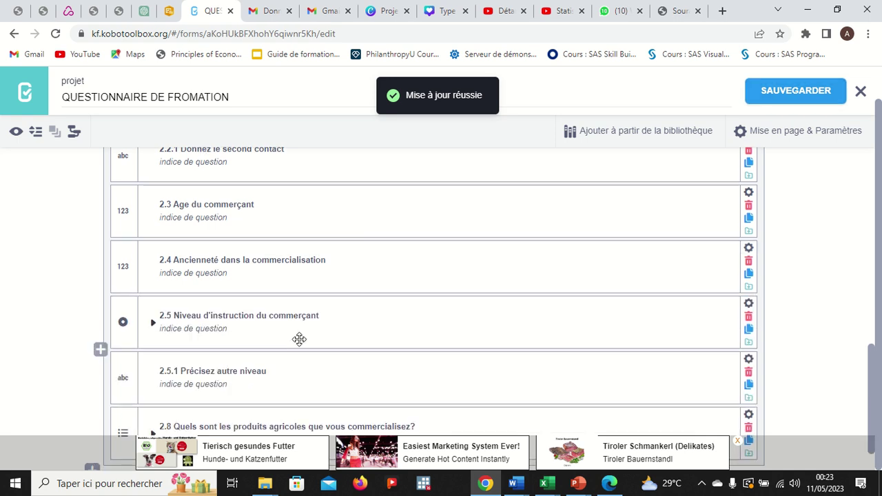
Expand and collapse 2.5's answer choices, then open question 2.5.1 Précisez autre niveau's settings.
scroll(299, 338, down, 1)
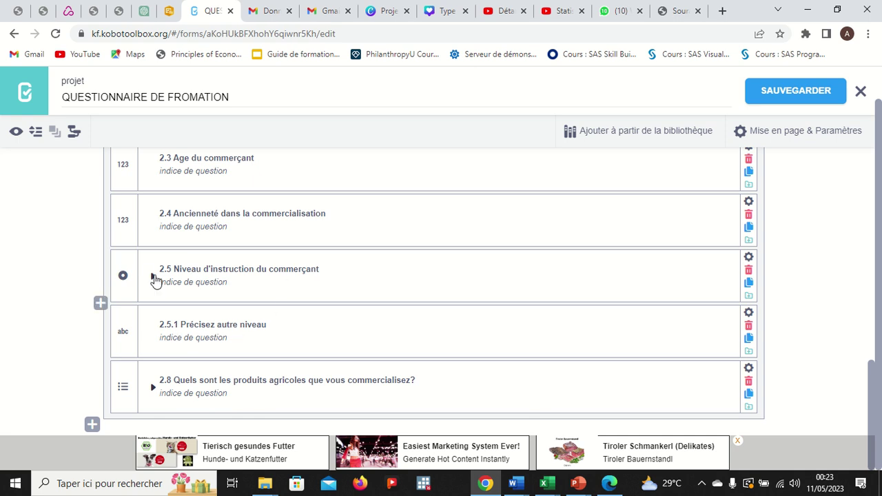
click(154, 277)
scroll(221, 372, down, 1)
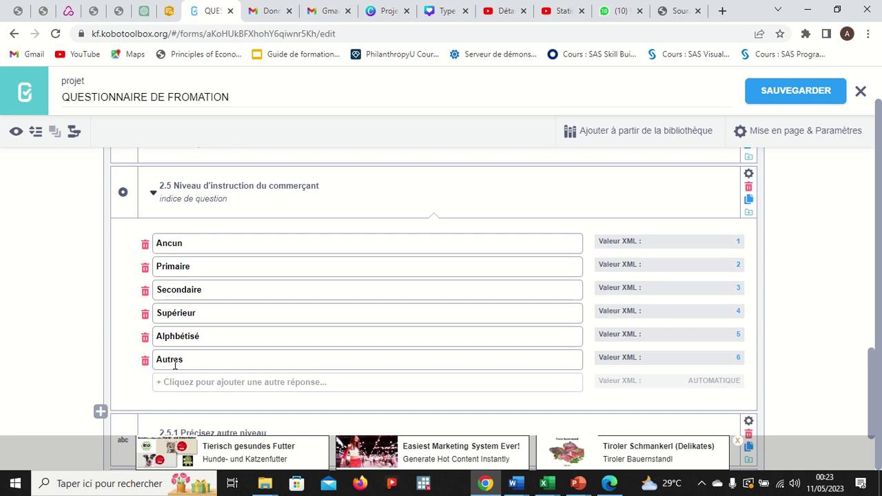
click(151, 193)
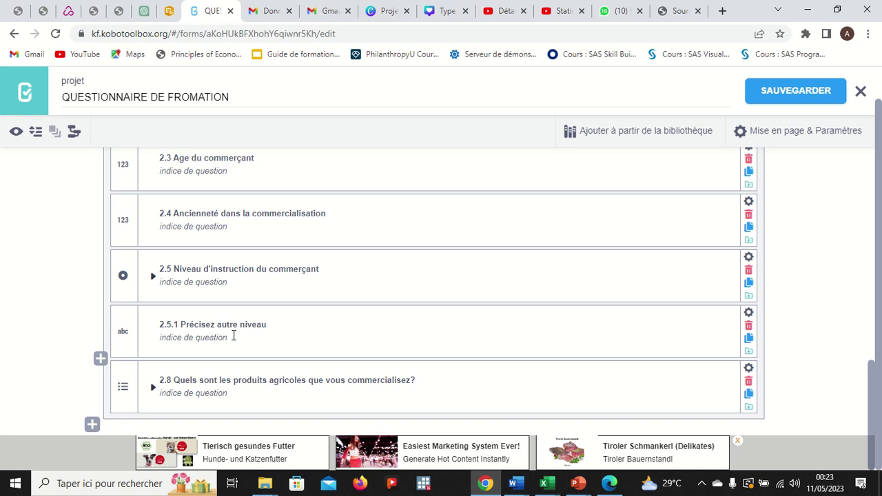
click(750, 318)
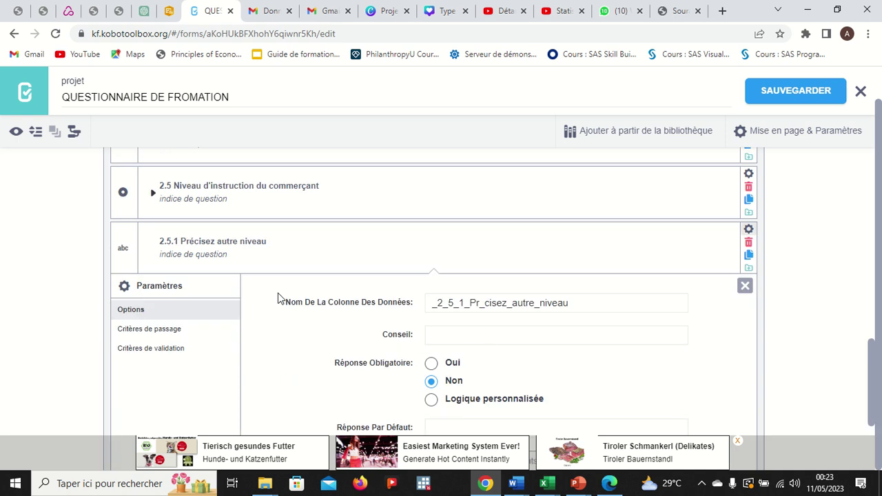
Set 2.5.1's skip logic to '2.5 Niveau d'instruction du commerçant = Autres' and save.
click(162, 332)
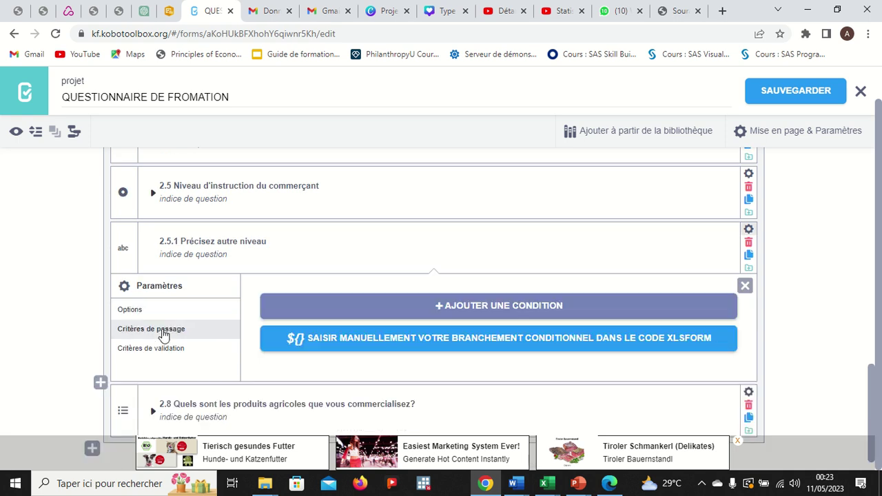
click(412, 307)
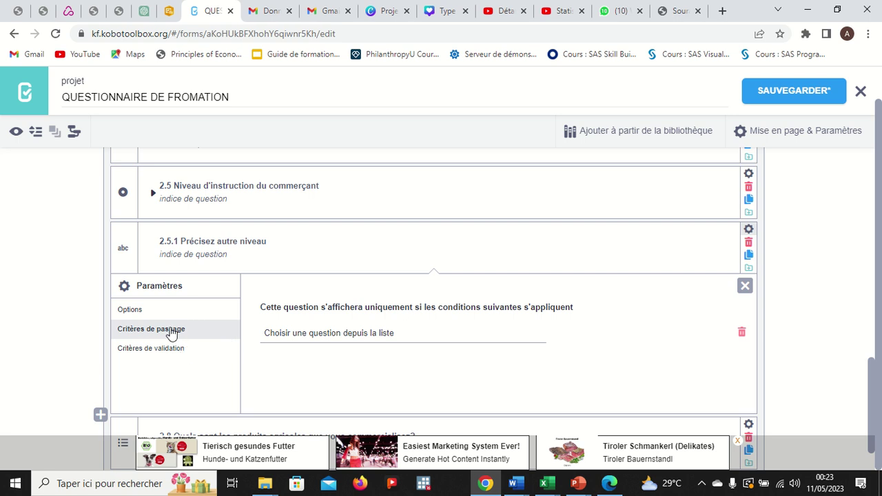
click(351, 341)
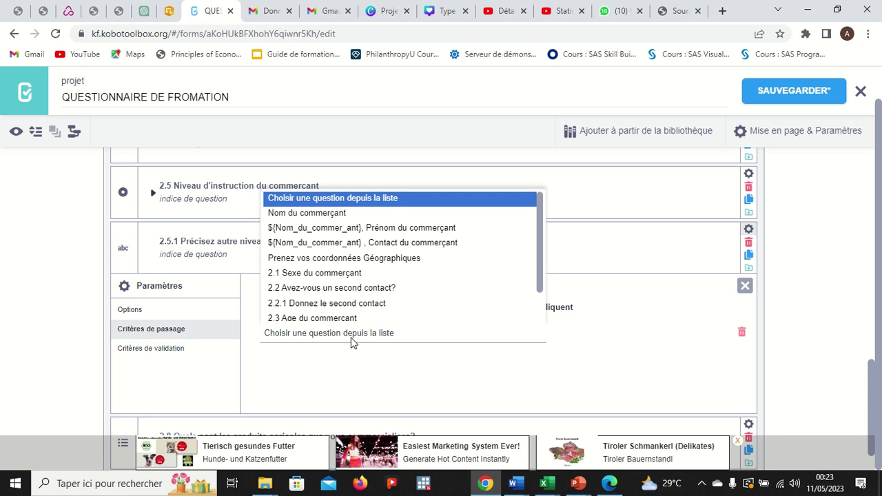
scroll(353, 300, down, 1)
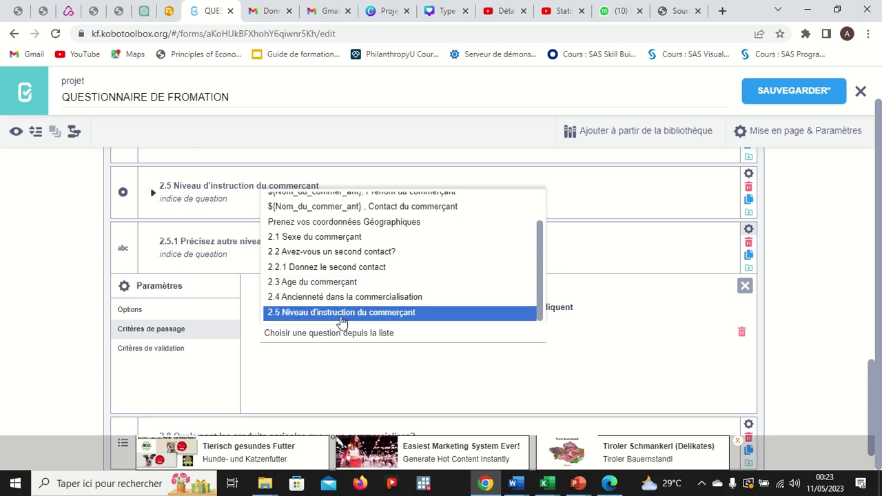
click(342, 313)
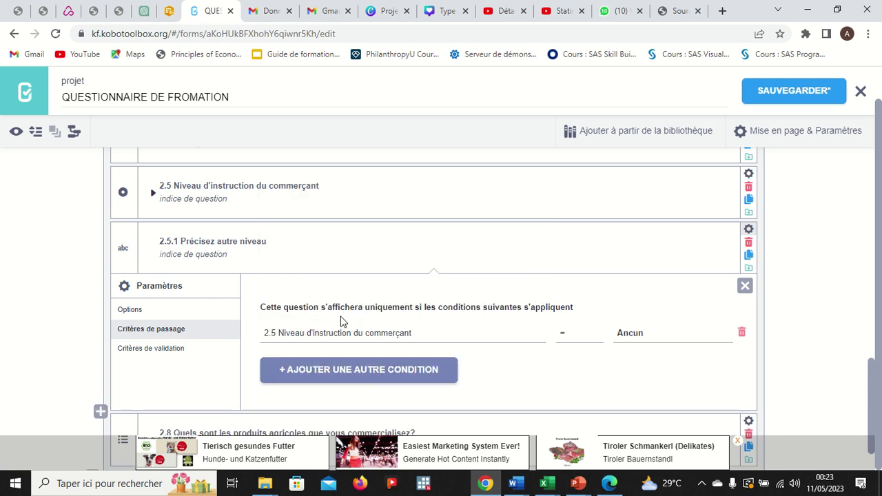
click(626, 337)
click(635, 430)
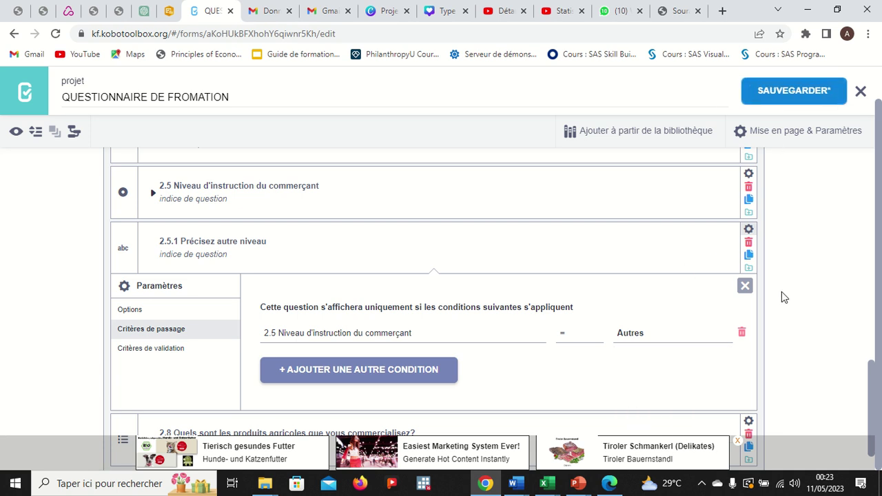
click(745, 287)
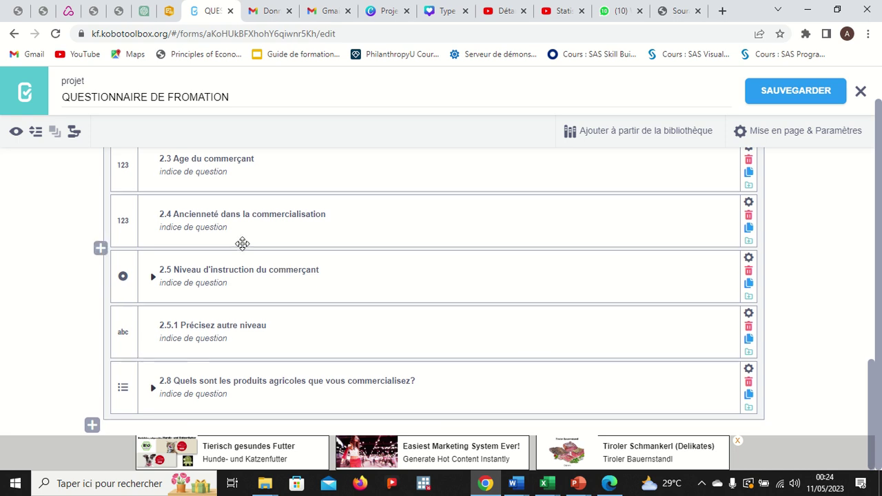
Give 2.3 the hint 'Nous voulons votre âge en année révolue', then save and preview the form.
scroll(242, 243, up, 1)
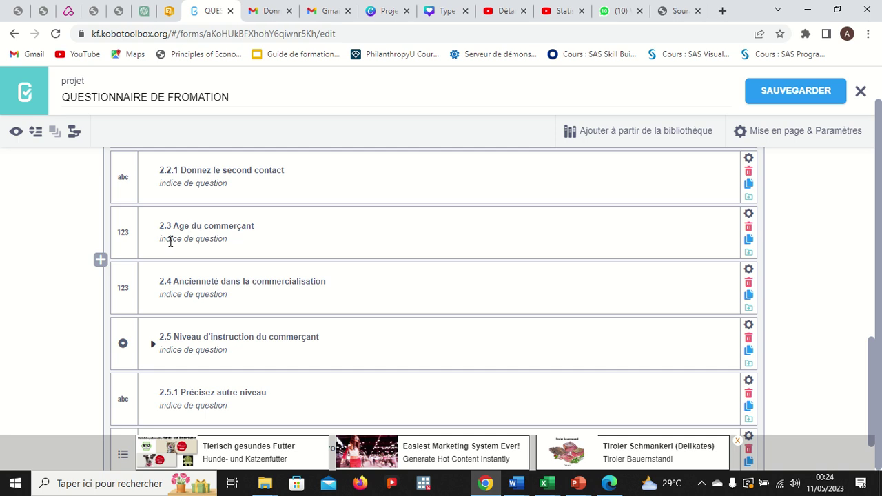
click(171, 240)
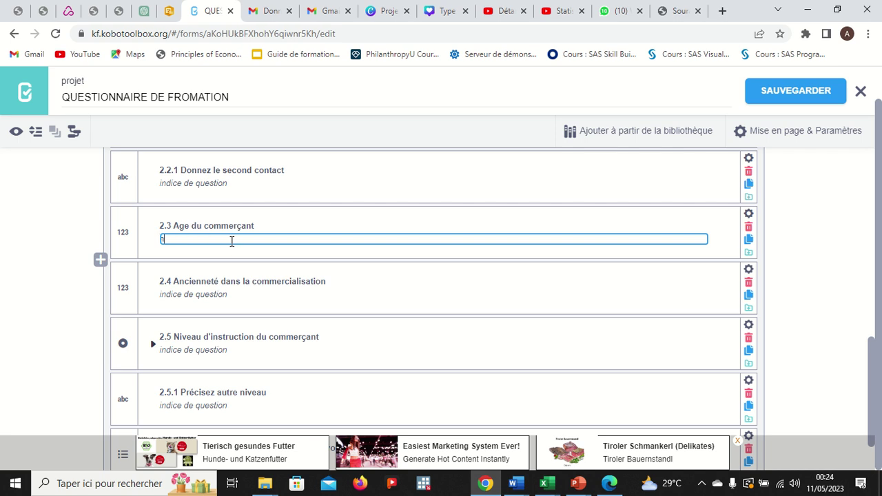
text(Nous voulons votre âge en anneé)
key(BackSpace)
key(BackSpace)
text(ée révo)
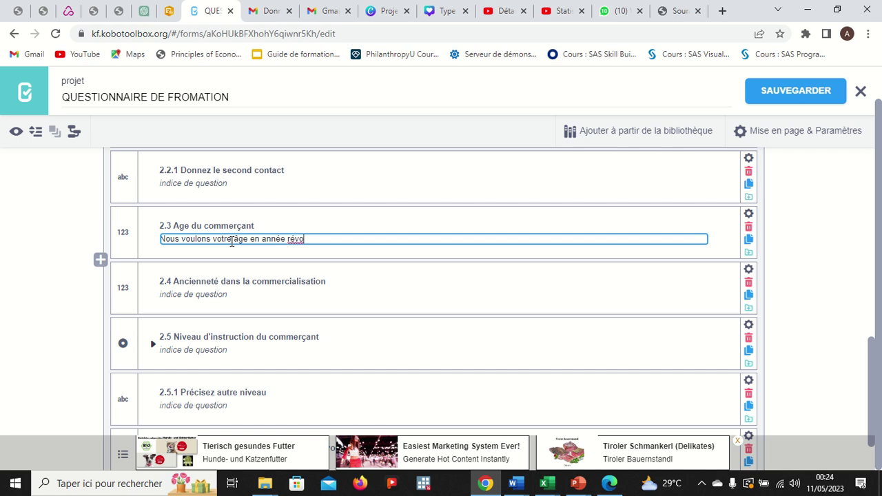
text(lue)
click(357, 138)
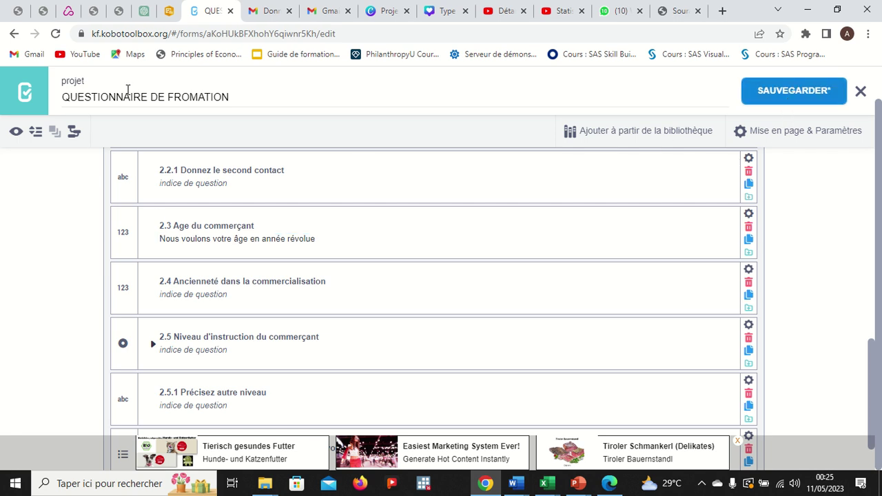
click(16, 131)
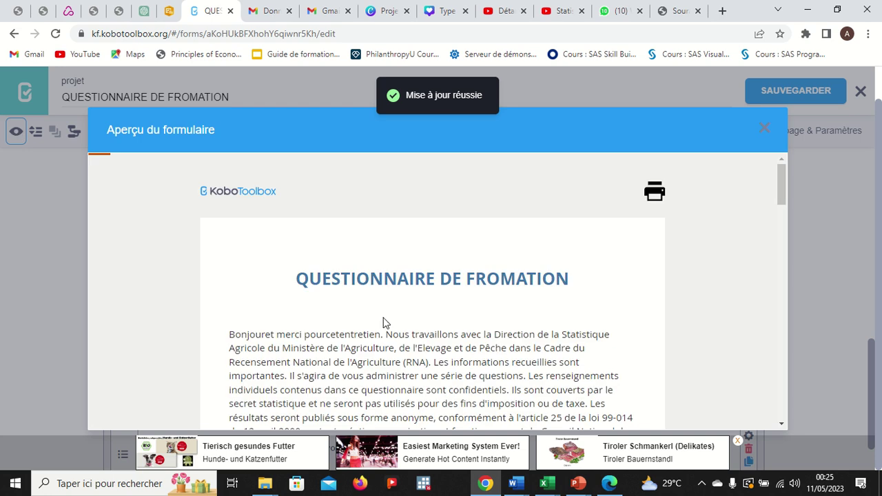
In the preview, answer Masculin for the trader's sex.
scroll(432, 336, down, 2)
scroll(432, 334, down, 1)
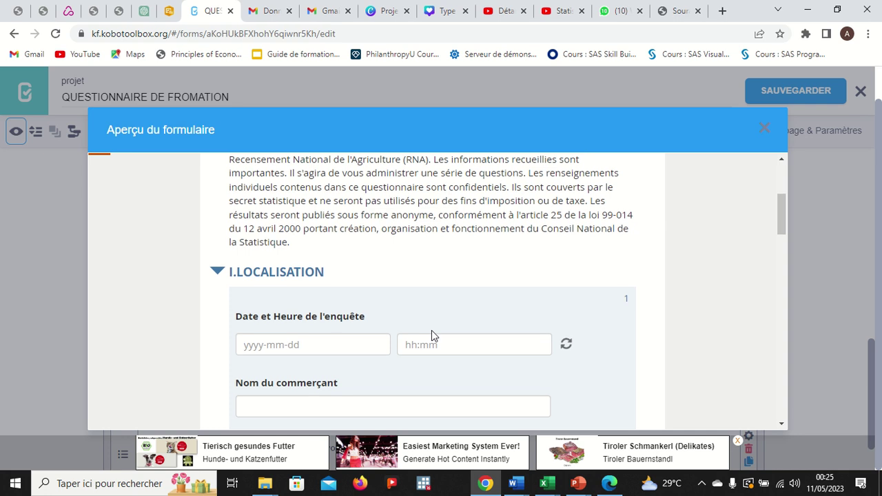
scroll(431, 335, down, 1)
scroll(431, 336, down, 7)
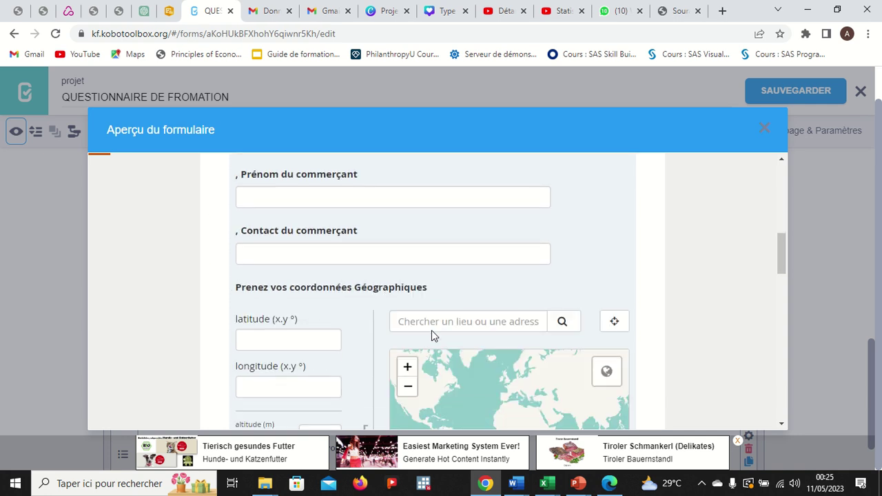
scroll(431, 335, down, 2)
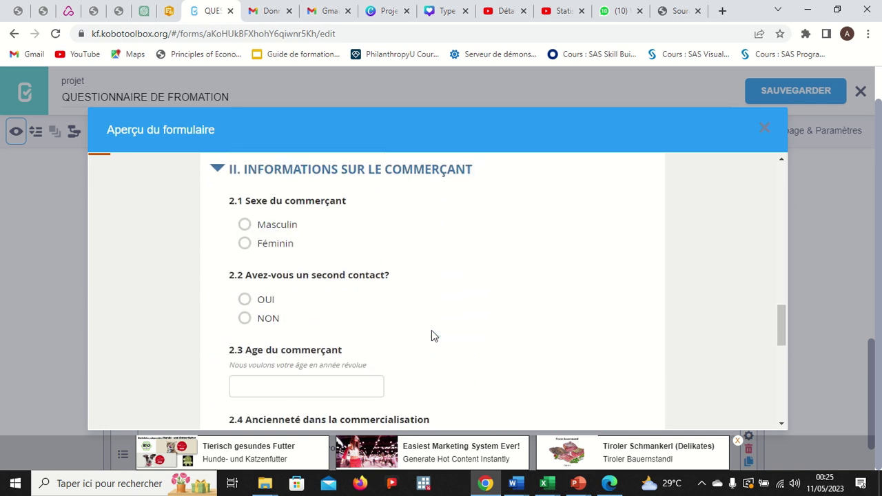
scroll(431, 332, up, 1)
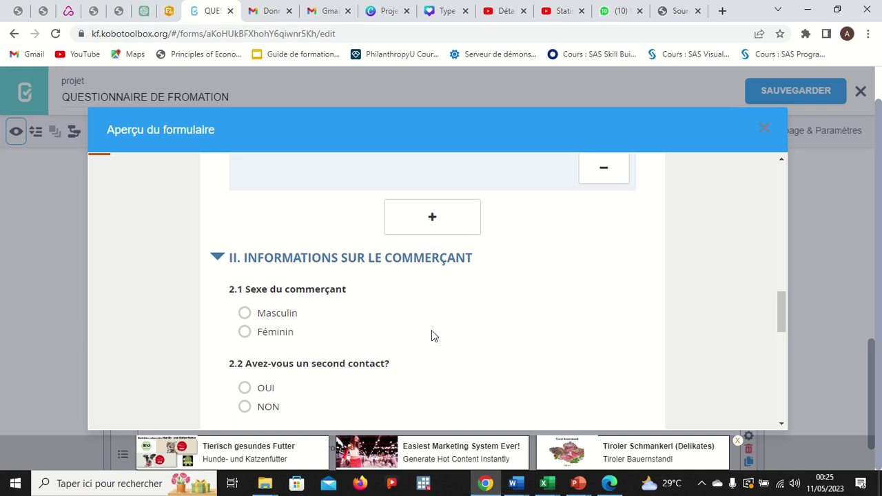
scroll(432, 331, down, 1)
scroll(431, 331, up, 2)
scroll(432, 335, down, 2)
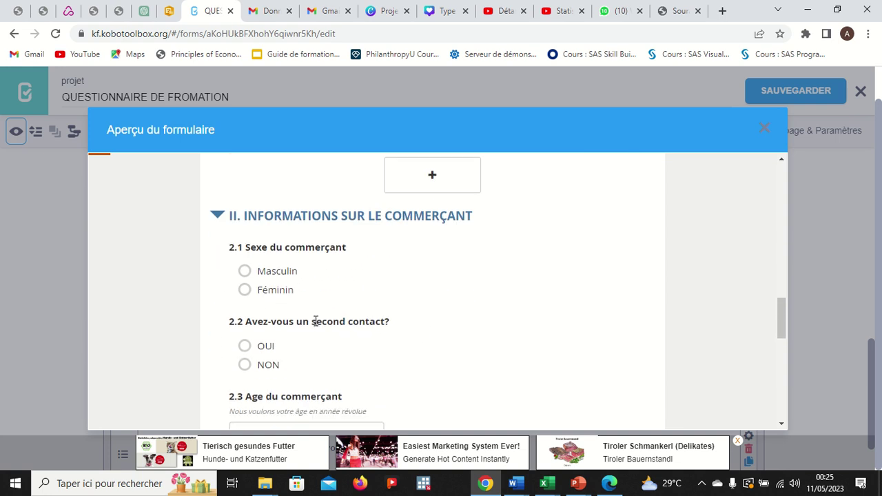
click(244, 272)
Switch 2.2 between NON and OUI to confirm 2.2.1 shows only for OUI, ending on NON.
scroll(317, 331, down, 1)
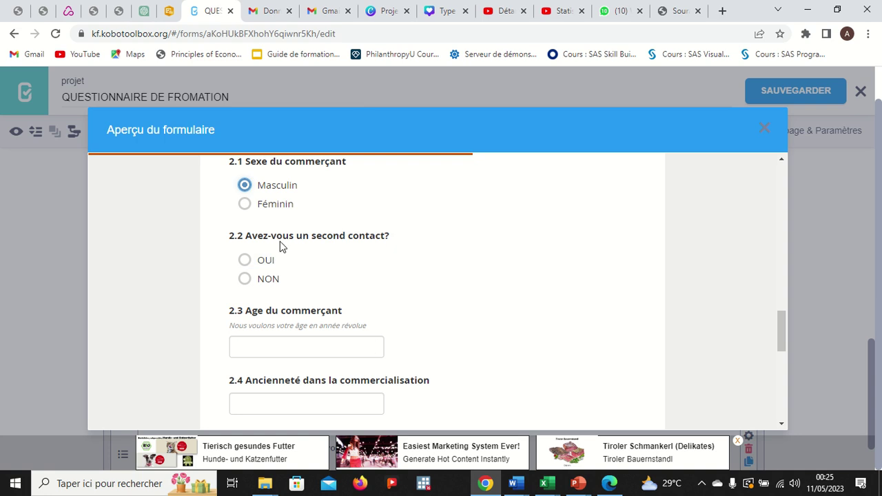
click(245, 279)
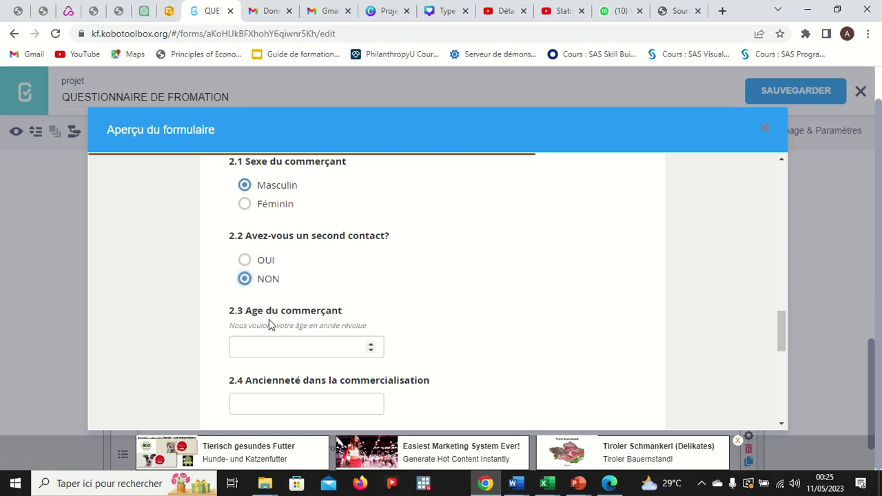
click(245, 262)
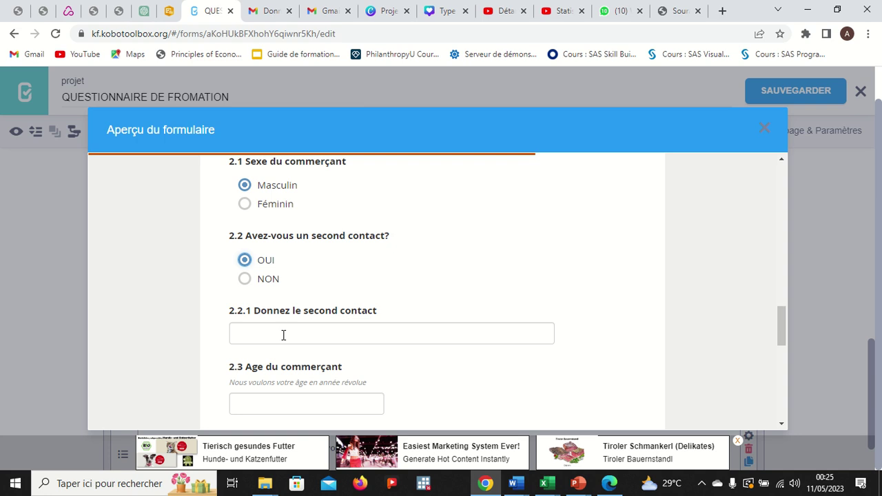
click(251, 282)
scroll(290, 301, down, 2)
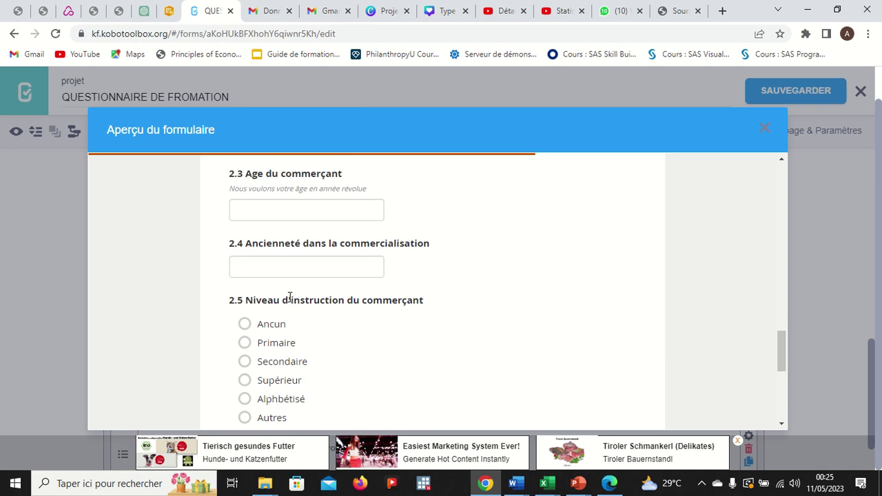
scroll(279, 262, up, 1)
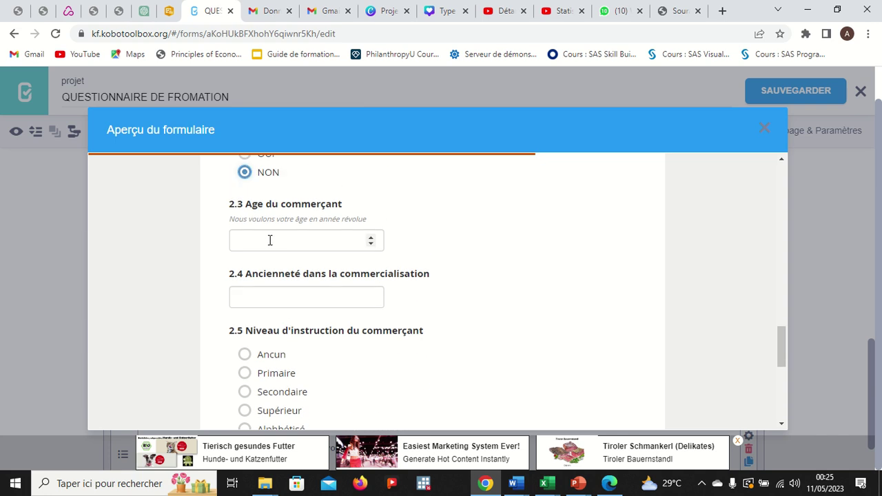
click(264, 241)
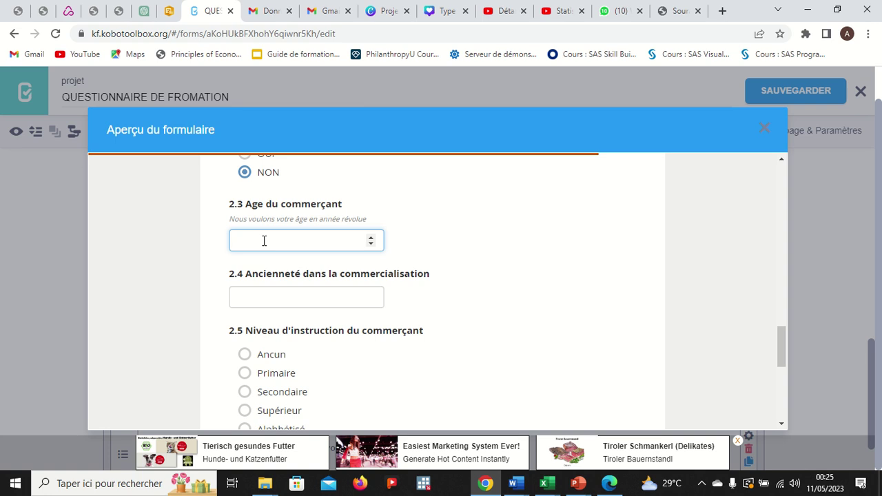
Enter age 10 to trigger the validation error, then change it to 15.
text(10)
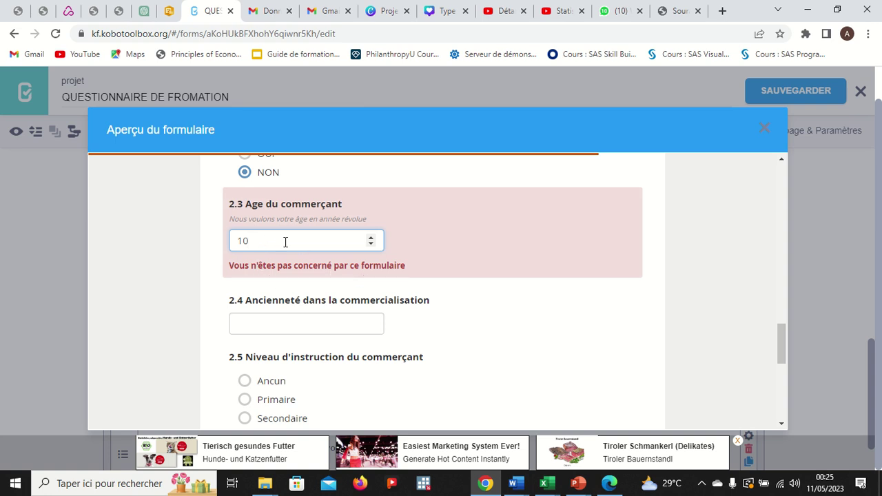
key(BackSpace)
key(BackSpace)
text(15)
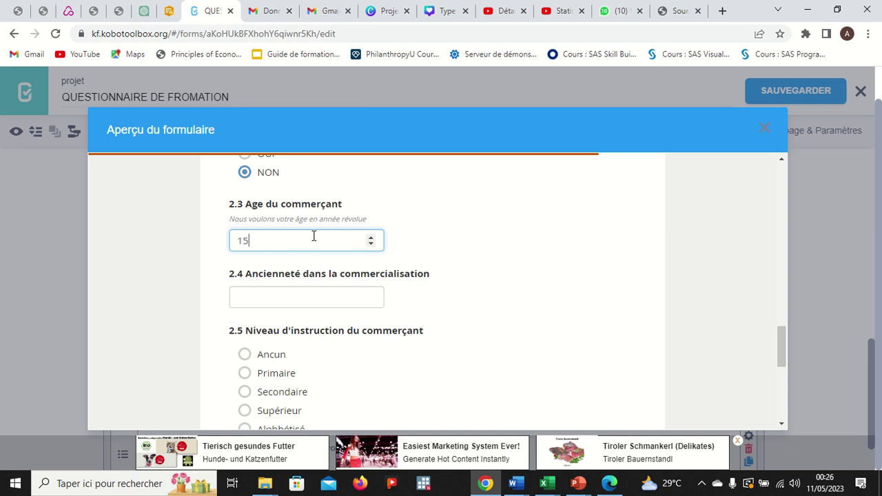
Try seniority values 20 and 12 in 2.4, then leave it blank.
click(278, 297)
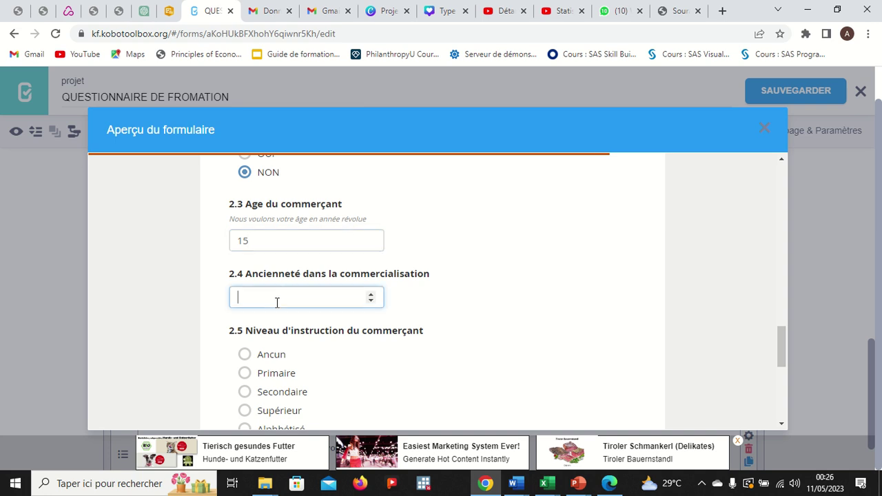
text(20)
key(BackSpace)
key(BackSpace)
text(12)
key(BackSpace)
key(BackSpace)
scroll(444, 336, down, 3)
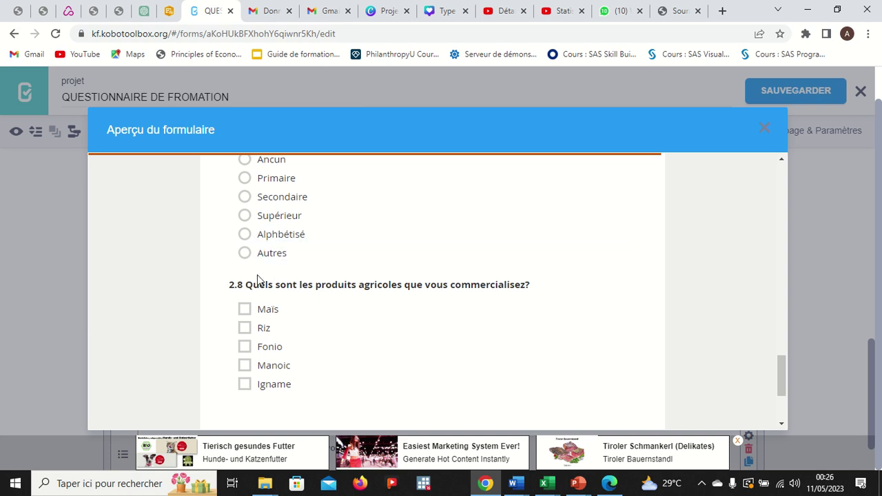
Select Alphbétisé, then Secondaire, then Autres under 2.5, revealing 2.5.1 Précisez autre niveau.
click(246, 234)
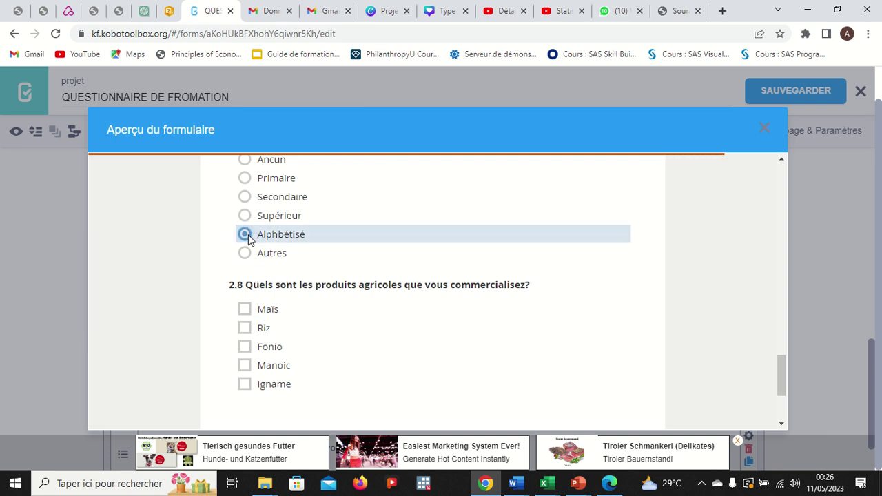
click(245, 197)
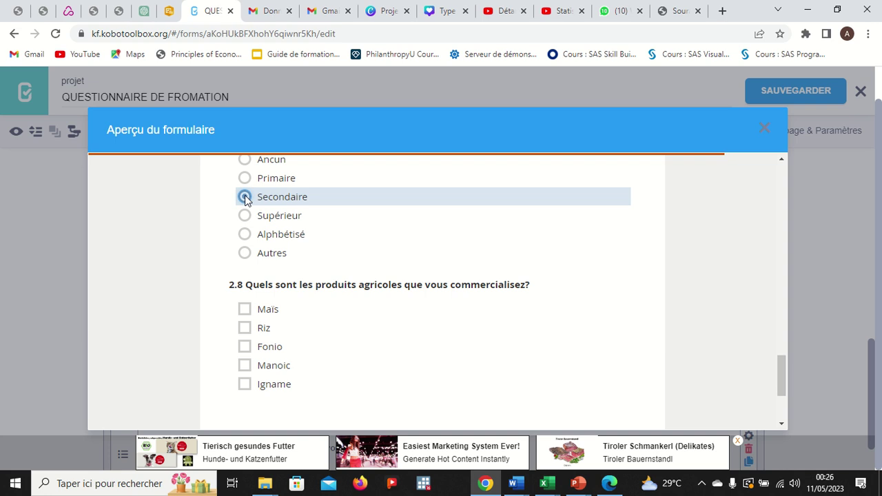
click(245, 253)
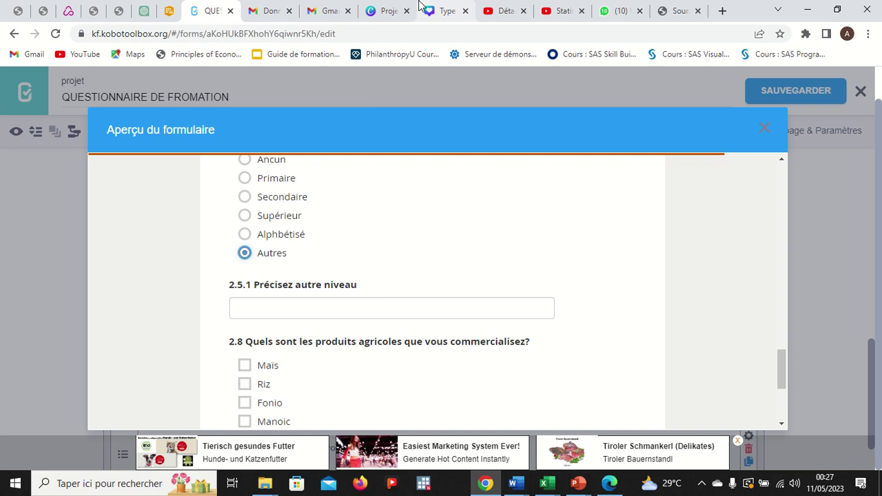
mouse_move(520, 13)
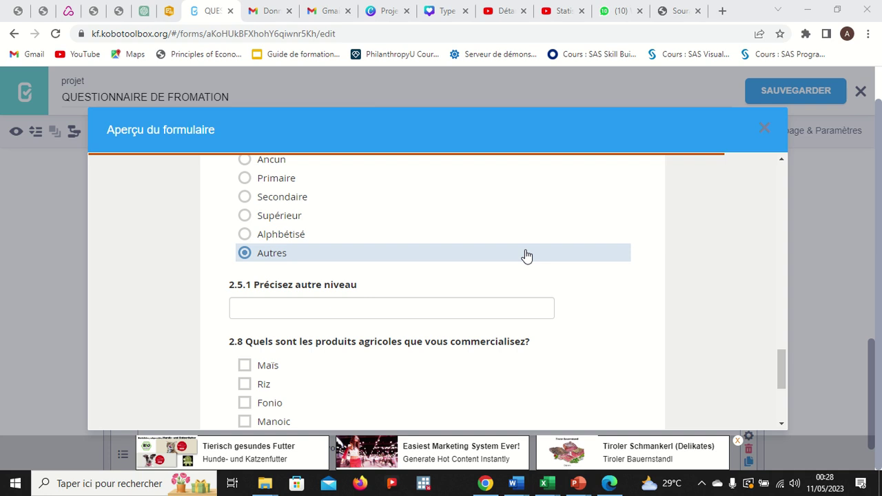
Close the preview and add a new question after 2.8, showing the question type choices.
click(764, 129)
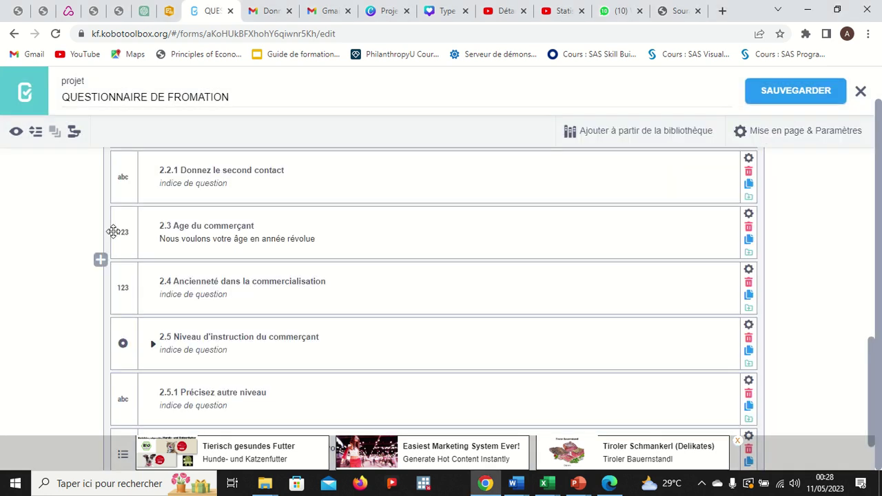
scroll(163, 292, down, 2)
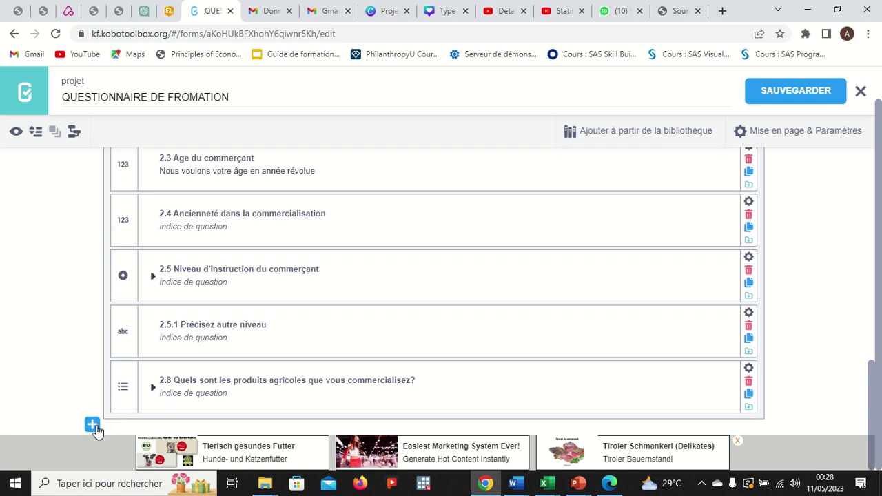
click(92, 426)
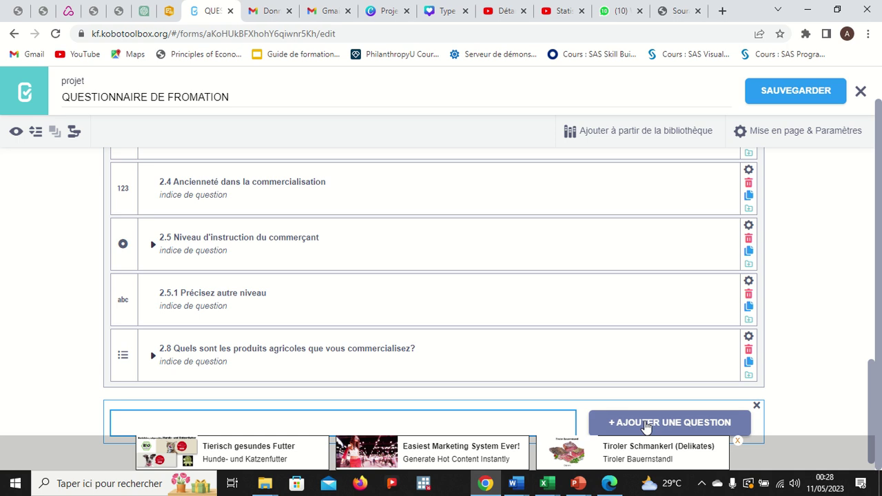
click(646, 423)
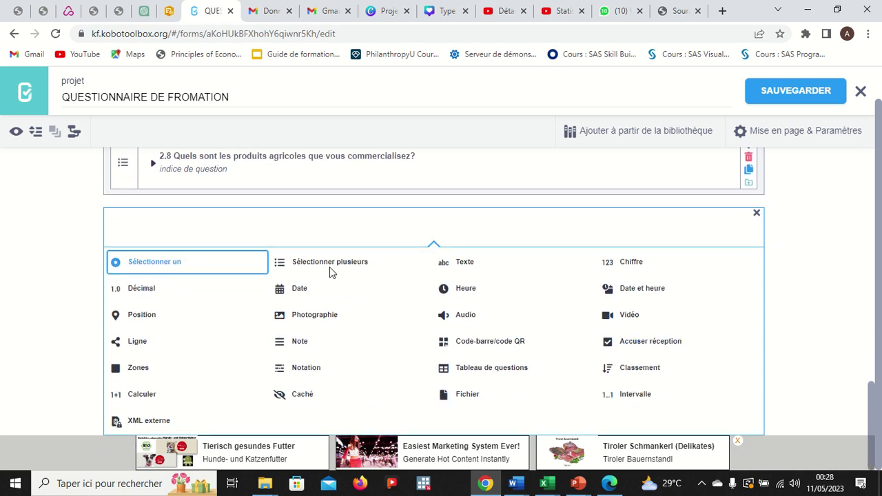